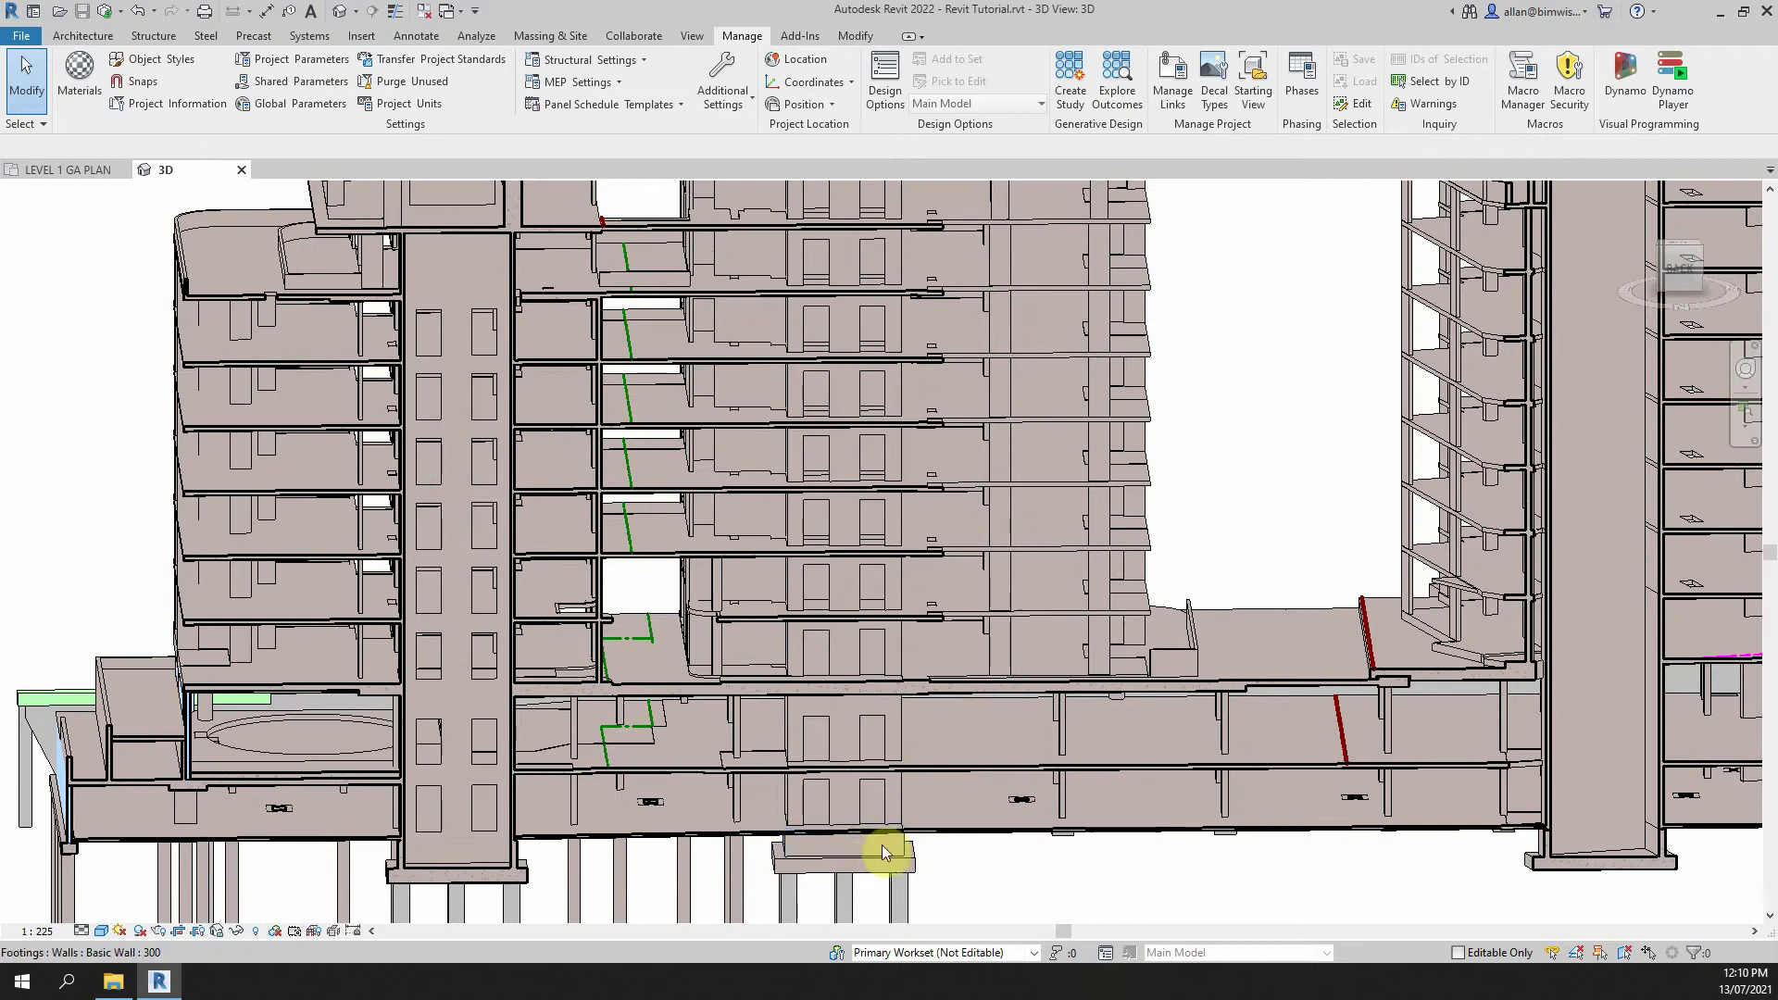
- Examine the lift core walls from the footings to the roof in the sectioned 3D view
{"action": "middle_click_drag", "start_coordinate": [885, 356], "coordinate": [869, 716]}
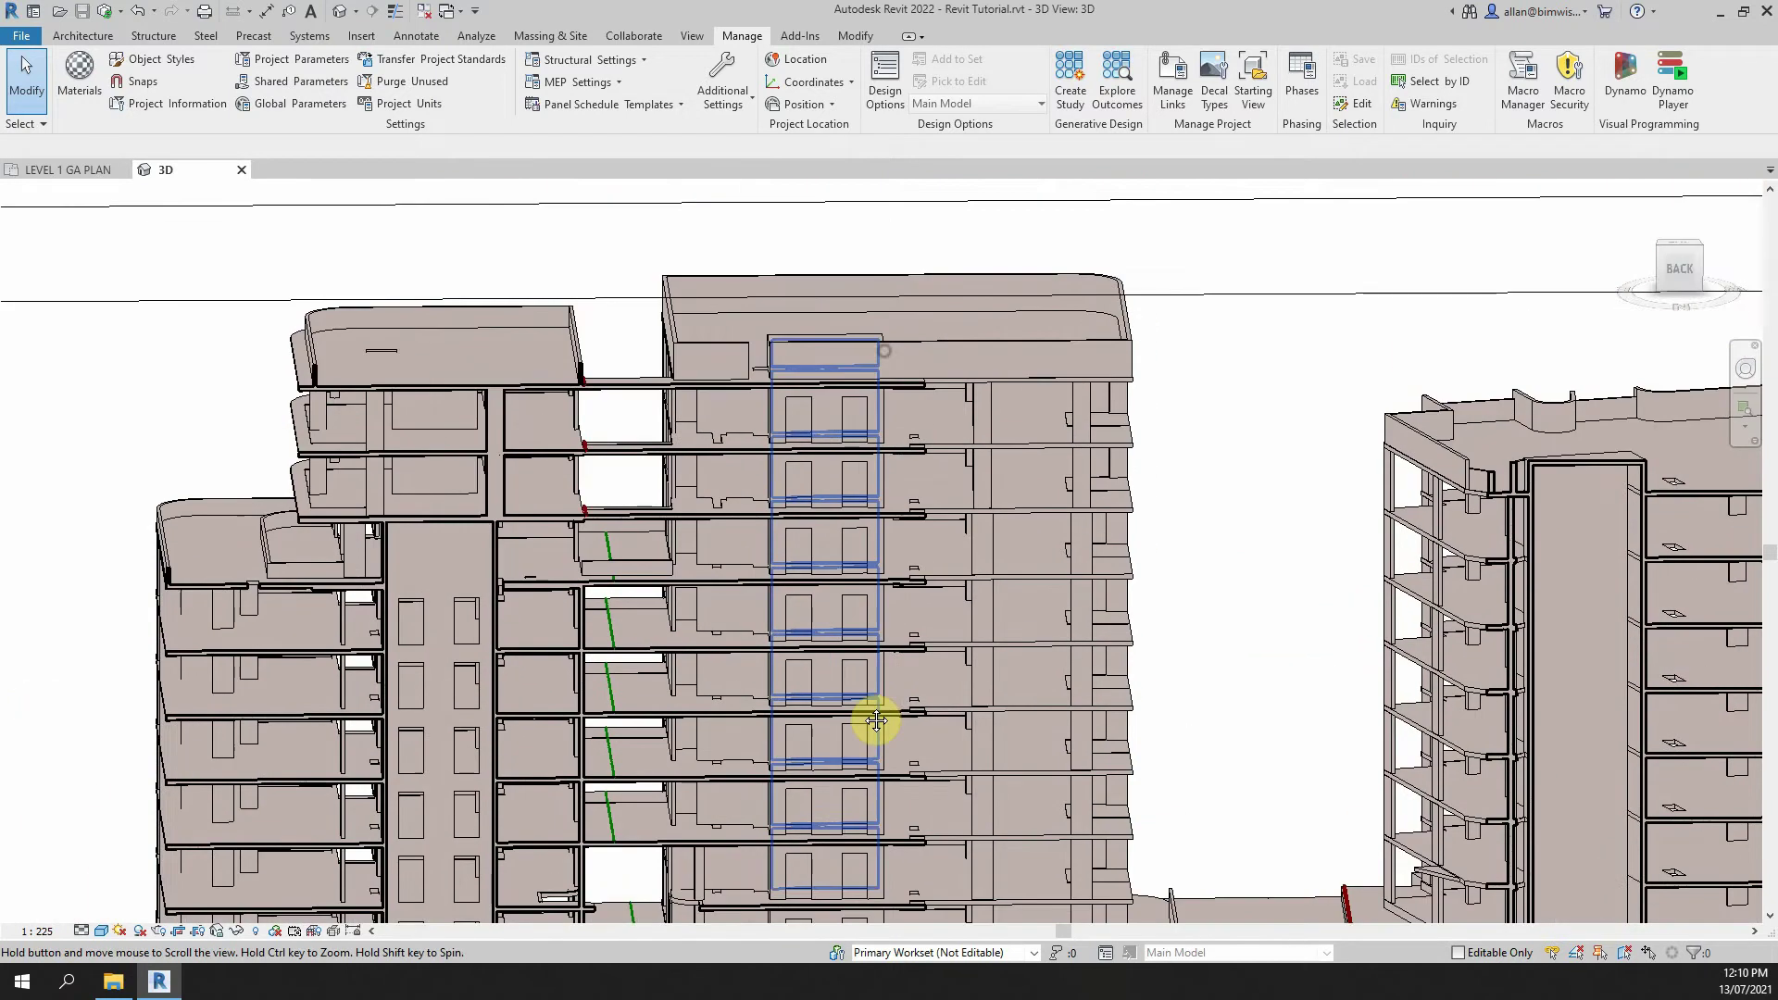
{"action": "middle_click_drag", "start_coordinate": [896, 552], "coordinate": [842, 286]}
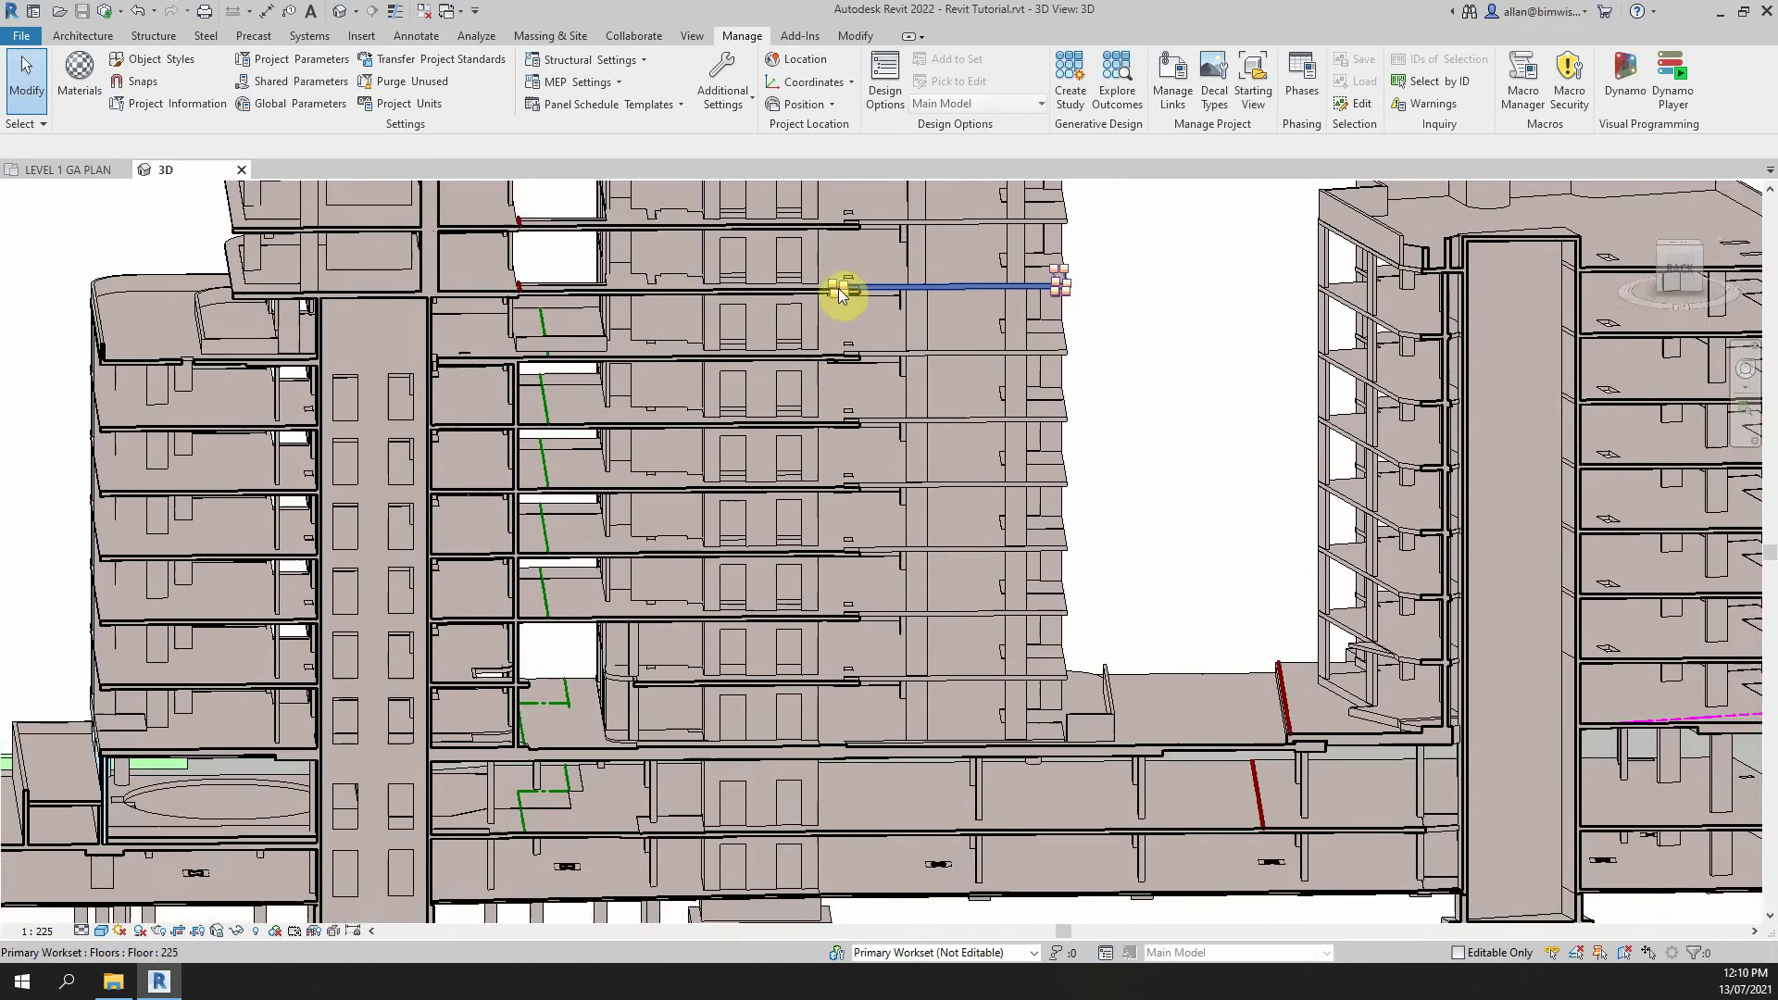
{"action": "scroll", "coordinate": [841, 286], "scroll_direction": "down", "scroll_amount": 2}
{"action": "middle_click_drag", "start_coordinate": [796, 507], "coordinate": [794, 726]}
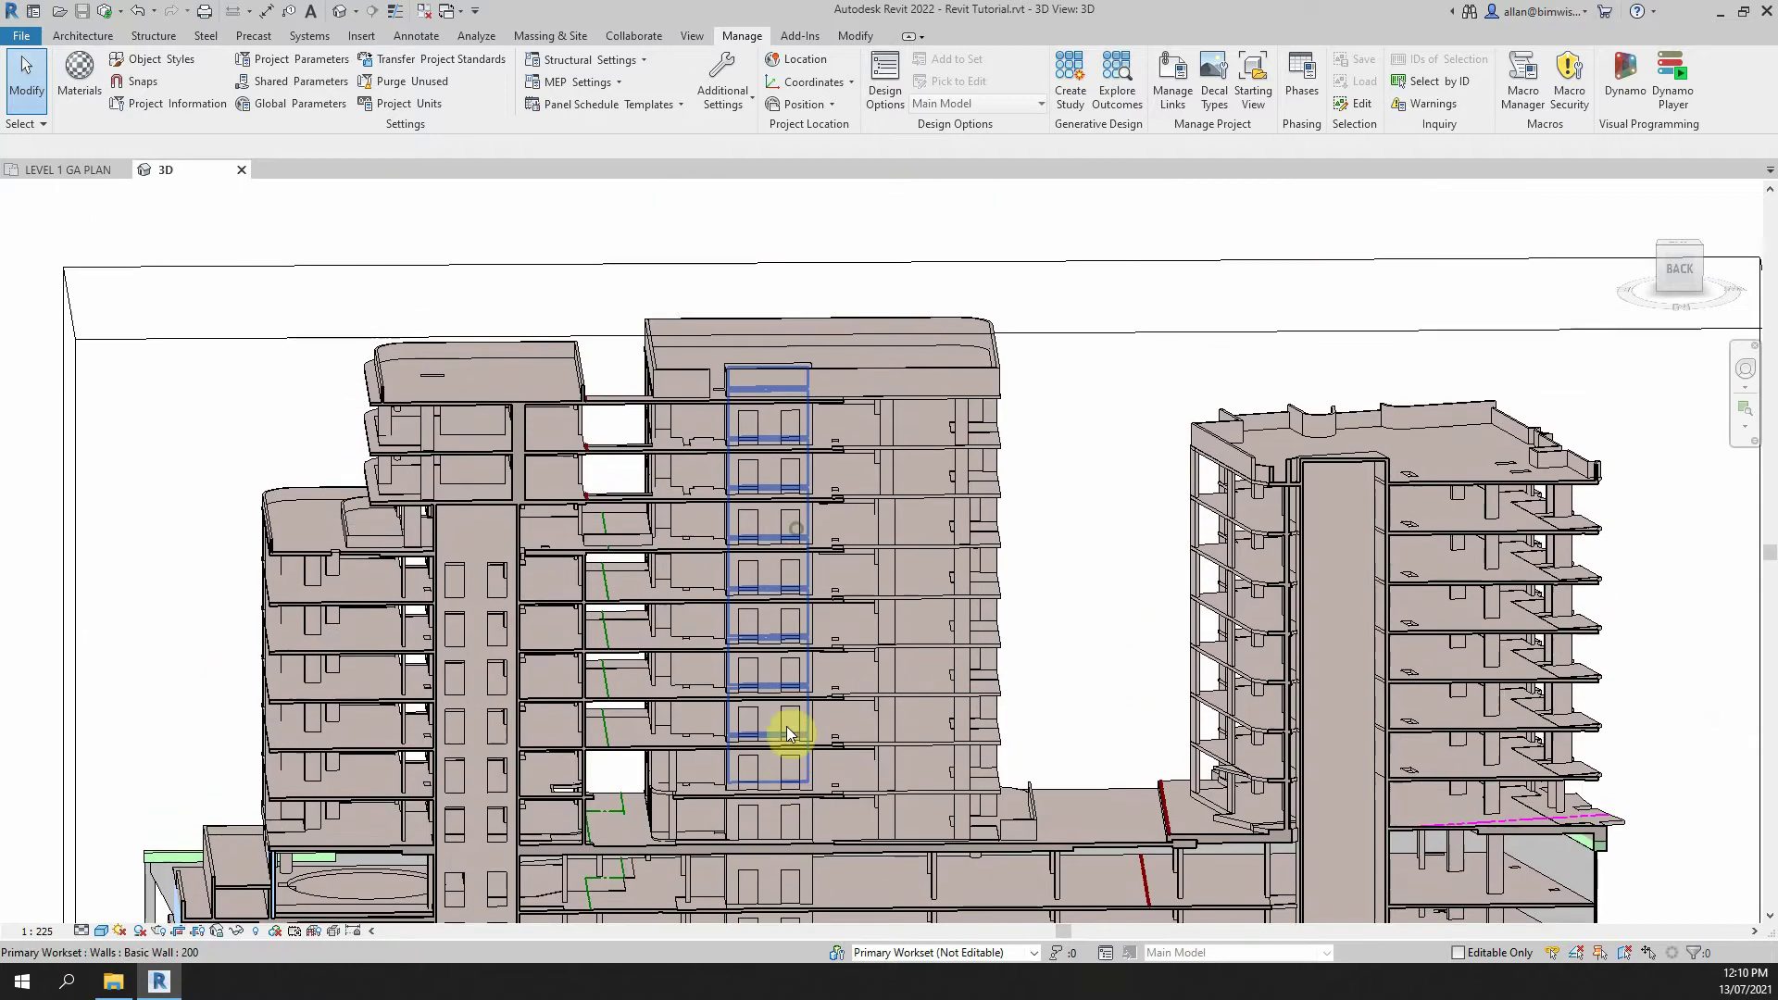
{"action": "scroll", "coordinate": [777, 571], "scroll_direction": "down", "scroll_amount": 2}
{"action": "scroll", "coordinate": [793, 731], "scroll_direction": "up", "scroll_amount": 4}
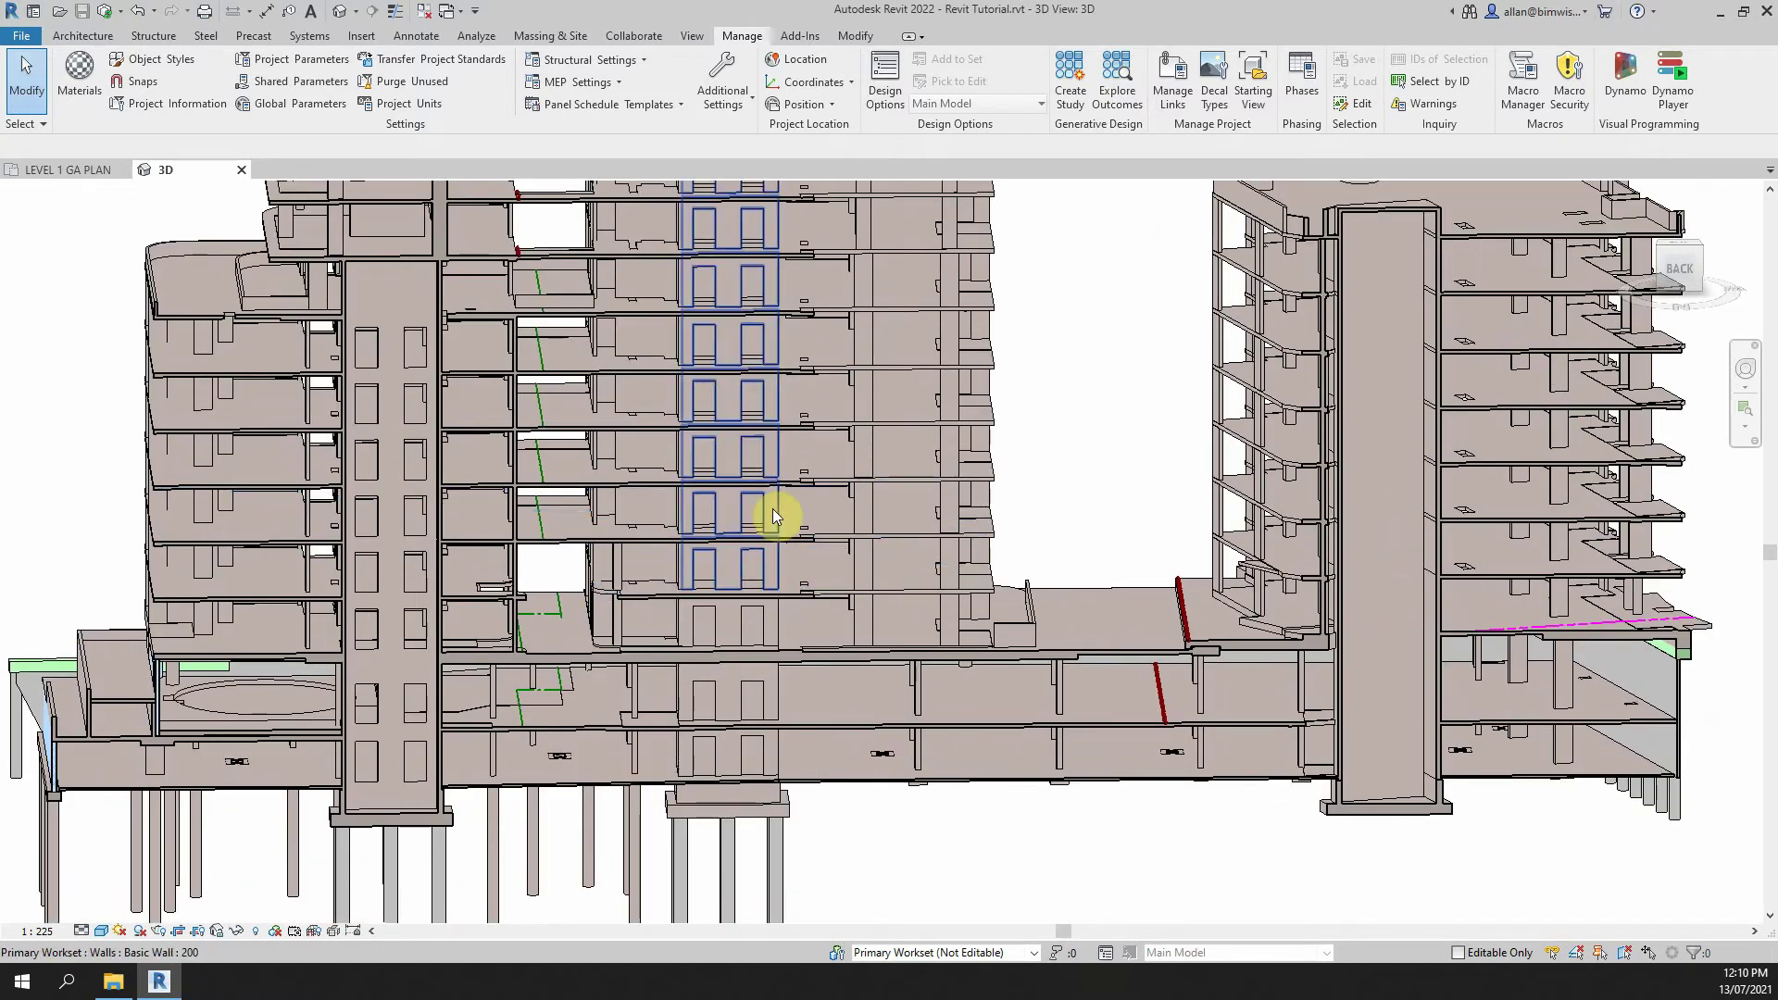
{"action": "scroll", "coordinate": [799, 531], "scroll_direction": "down", "scroll_amount": 3}
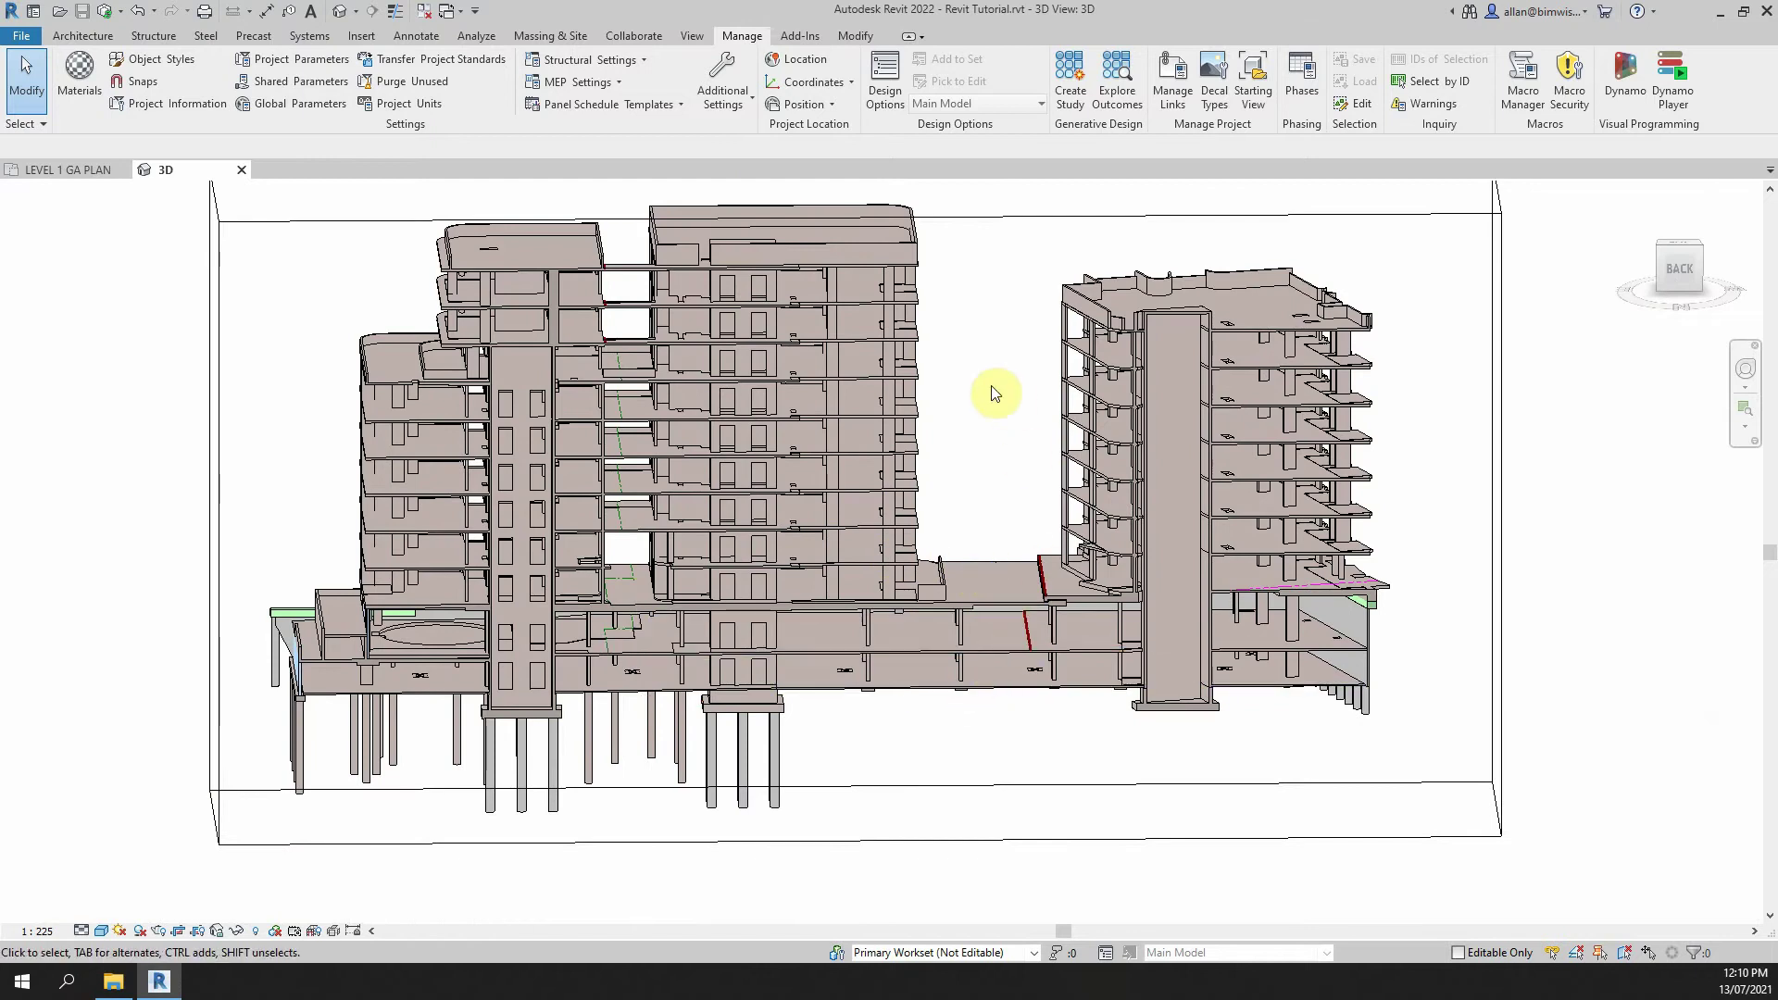
- Stretch the 3D view's section box outward so that it encloses the entire building, and inspect the uncut towers
{"action": "middle_click_drag", "start_coordinate": [1009, 400], "coordinate": [873, 596], "text": "shift"}
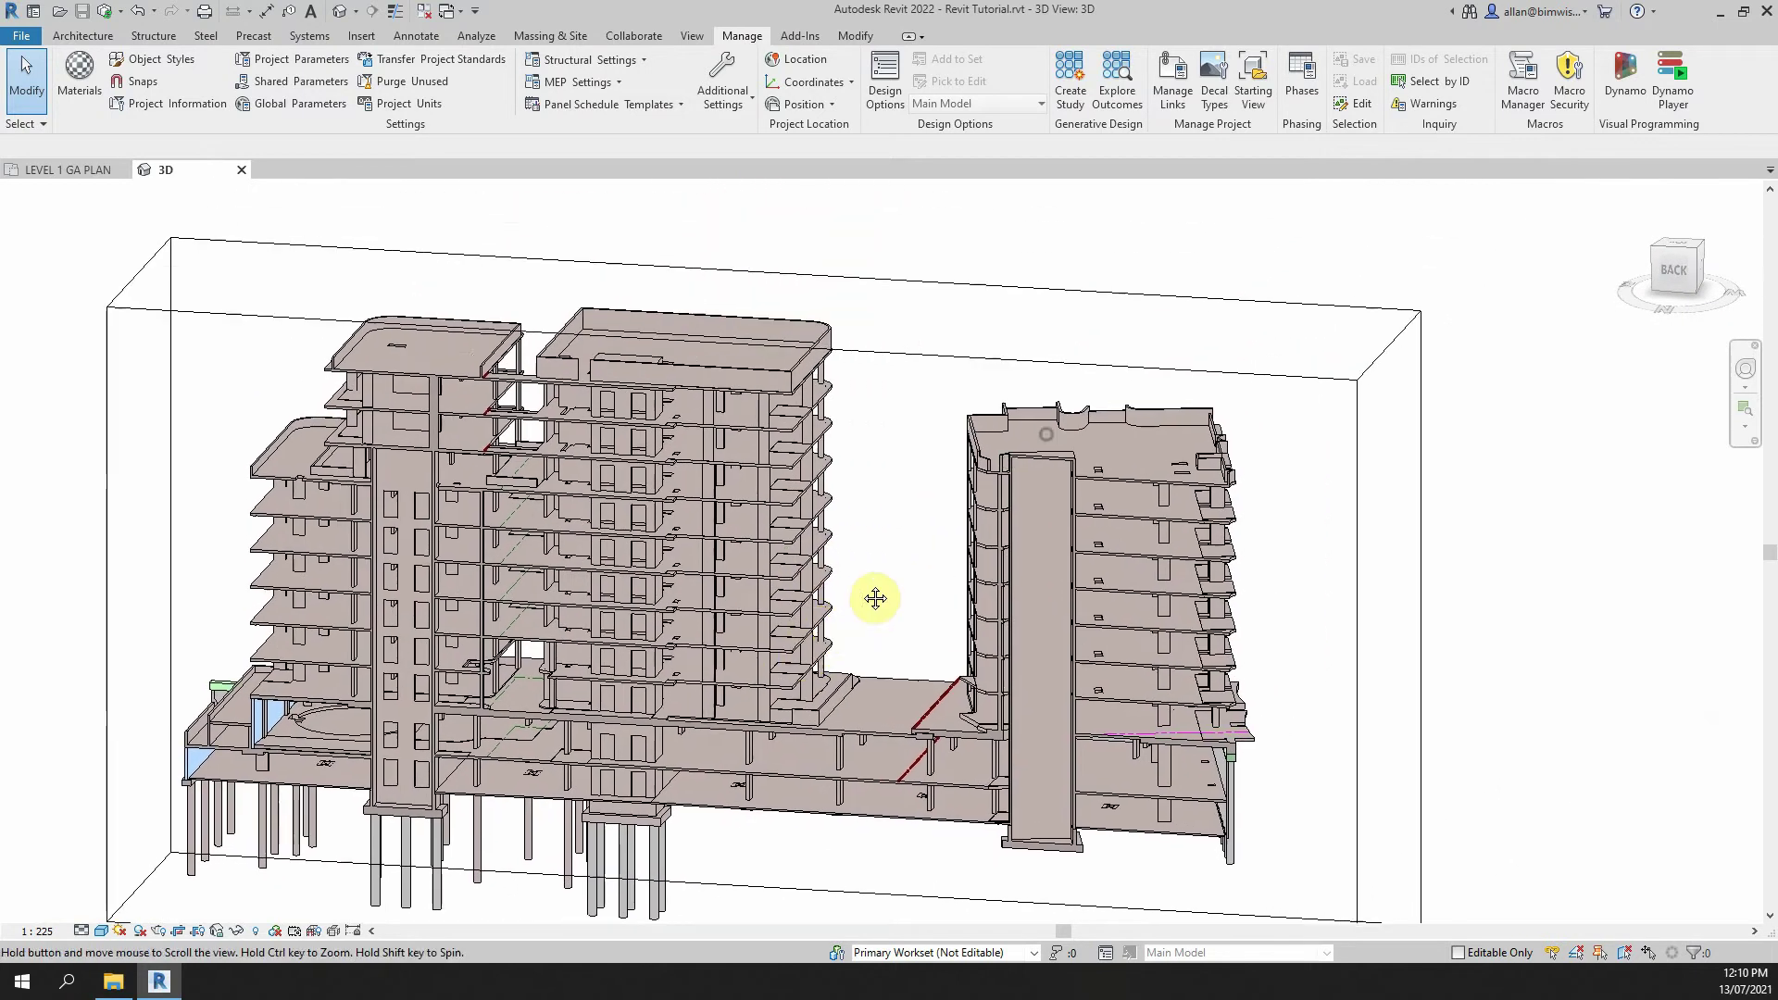
{"action": "scroll", "coordinate": [870, 578], "scroll_direction": "up", "scroll_amount": 2}
{"action": "middle_click_drag", "start_coordinate": [863, 514], "coordinate": [905, 401], "text": "shift"}
{"action": "left_click", "coordinate": [920, 386]}
{"action": "scroll", "coordinate": [712, 608], "scroll_direction": "down", "scroll_amount": 1}
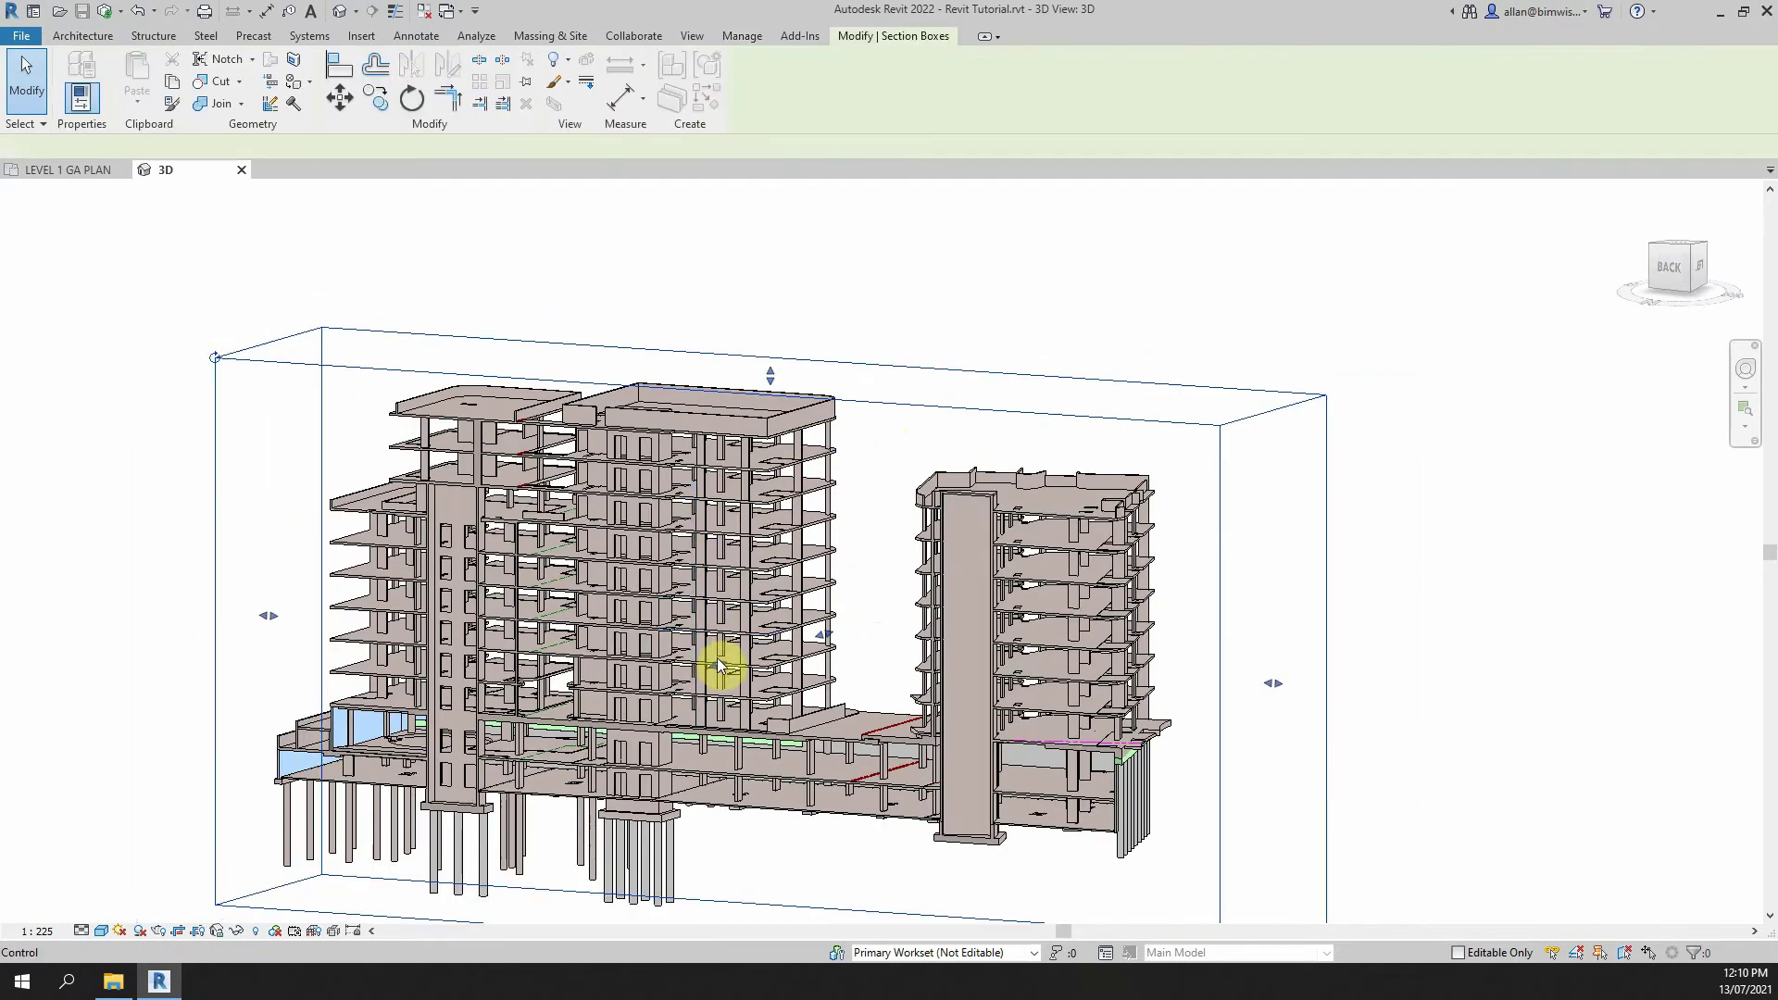
{"action": "middle_click_drag", "start_coordinate": [390, 803], "coordinate": [416, 781], "text": "shift"}
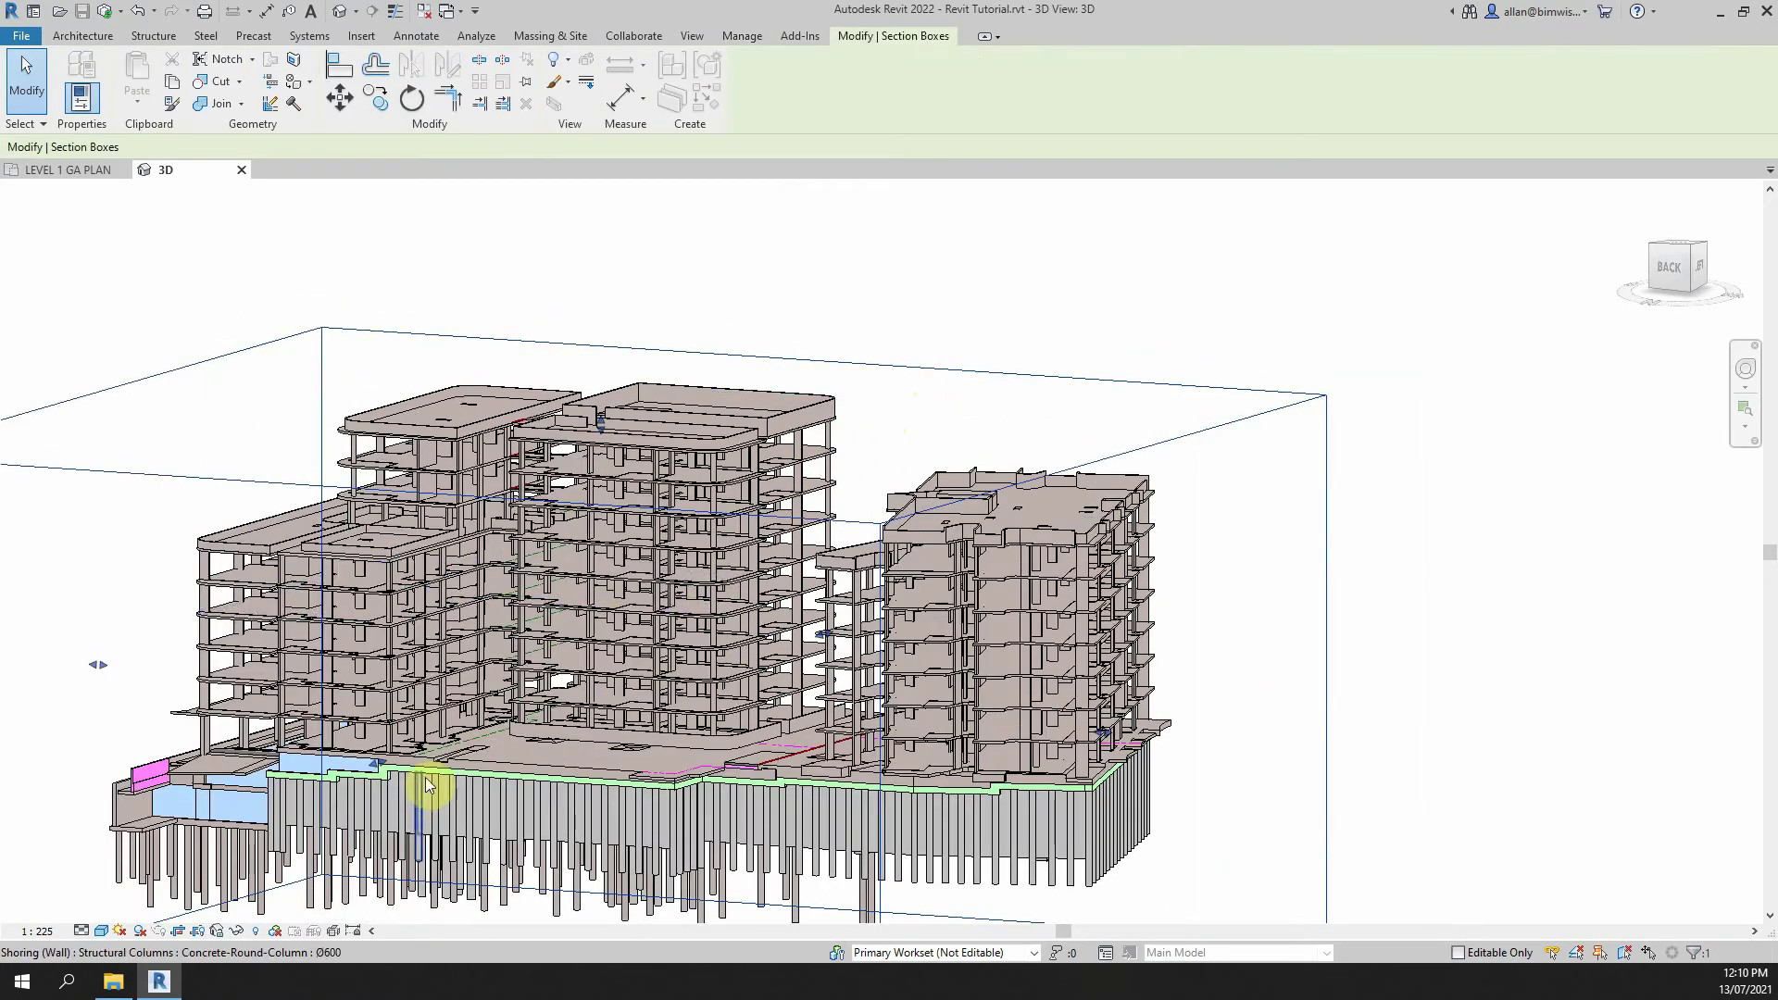
{"action": "scroll", "coordinate": [704, 590], "scroll_direction": "down", "scroll_amount": 2}
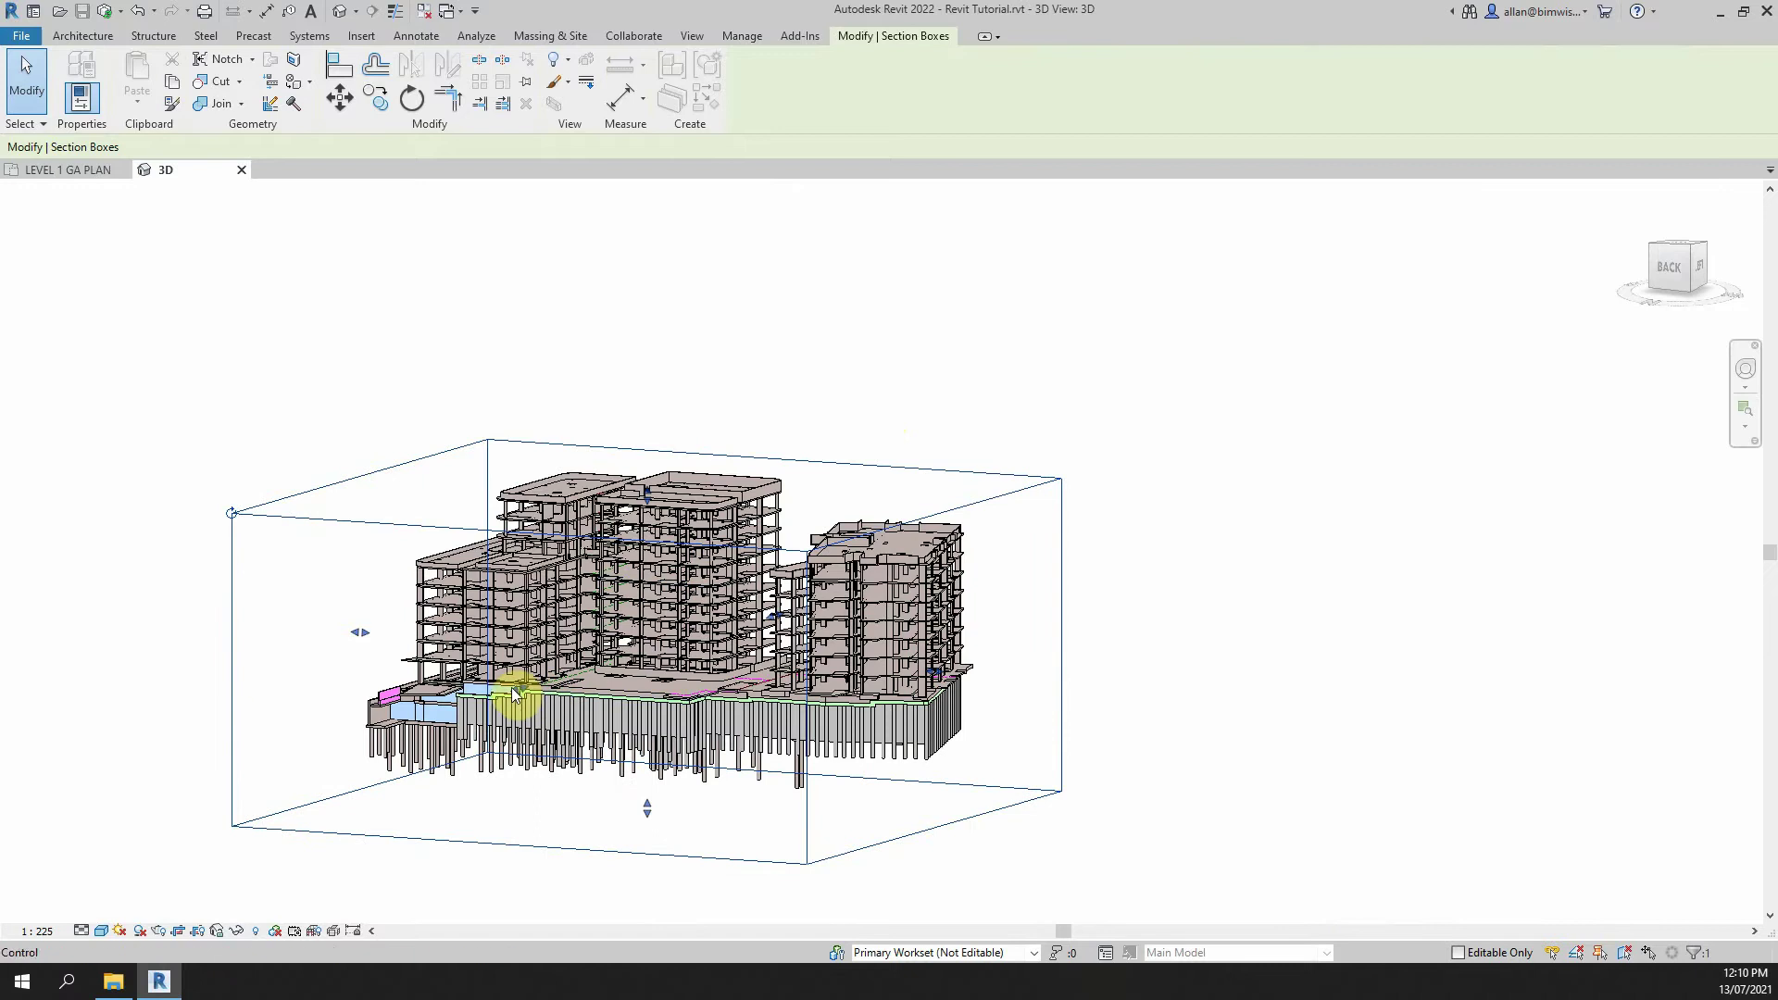
{"action": "key", "text": "Escape"}
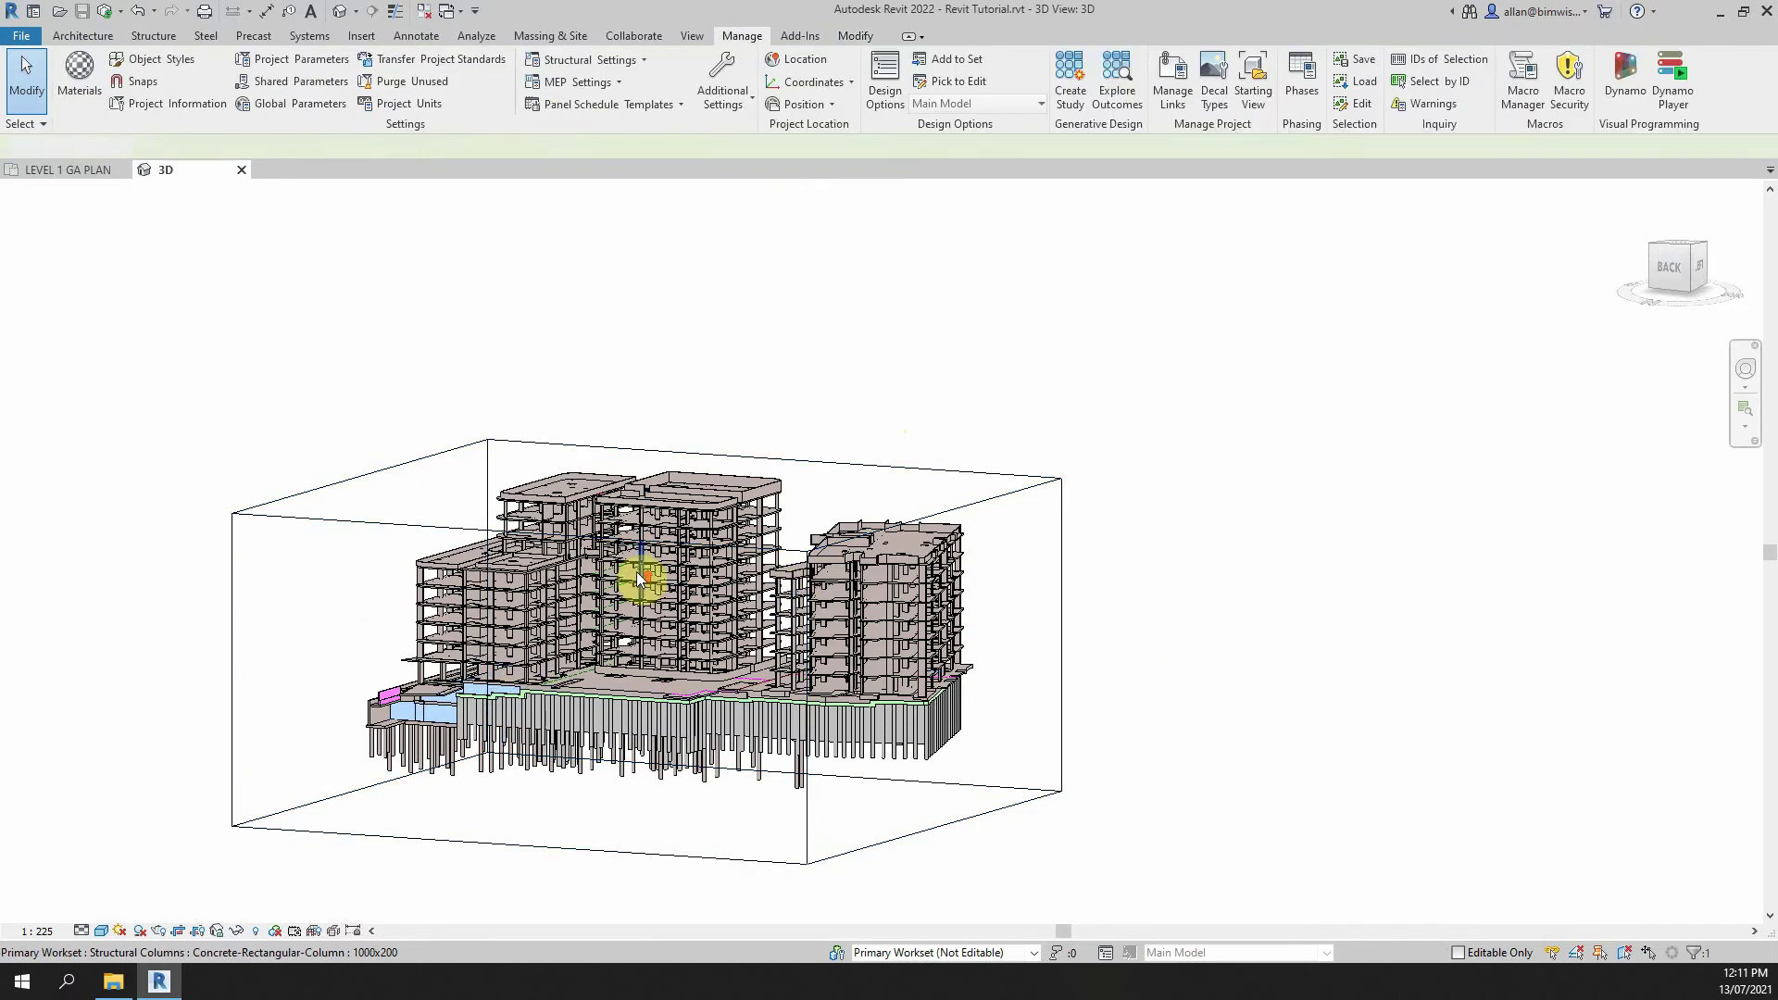
{"action": "scroll", "coordinate": [635, 568], "scroll_direction": "up", "scroll_amount": 2}
{"action": "scroll", "coordinate": [987, 515], "scroll_direction": "up", "scroll_amount": 3}
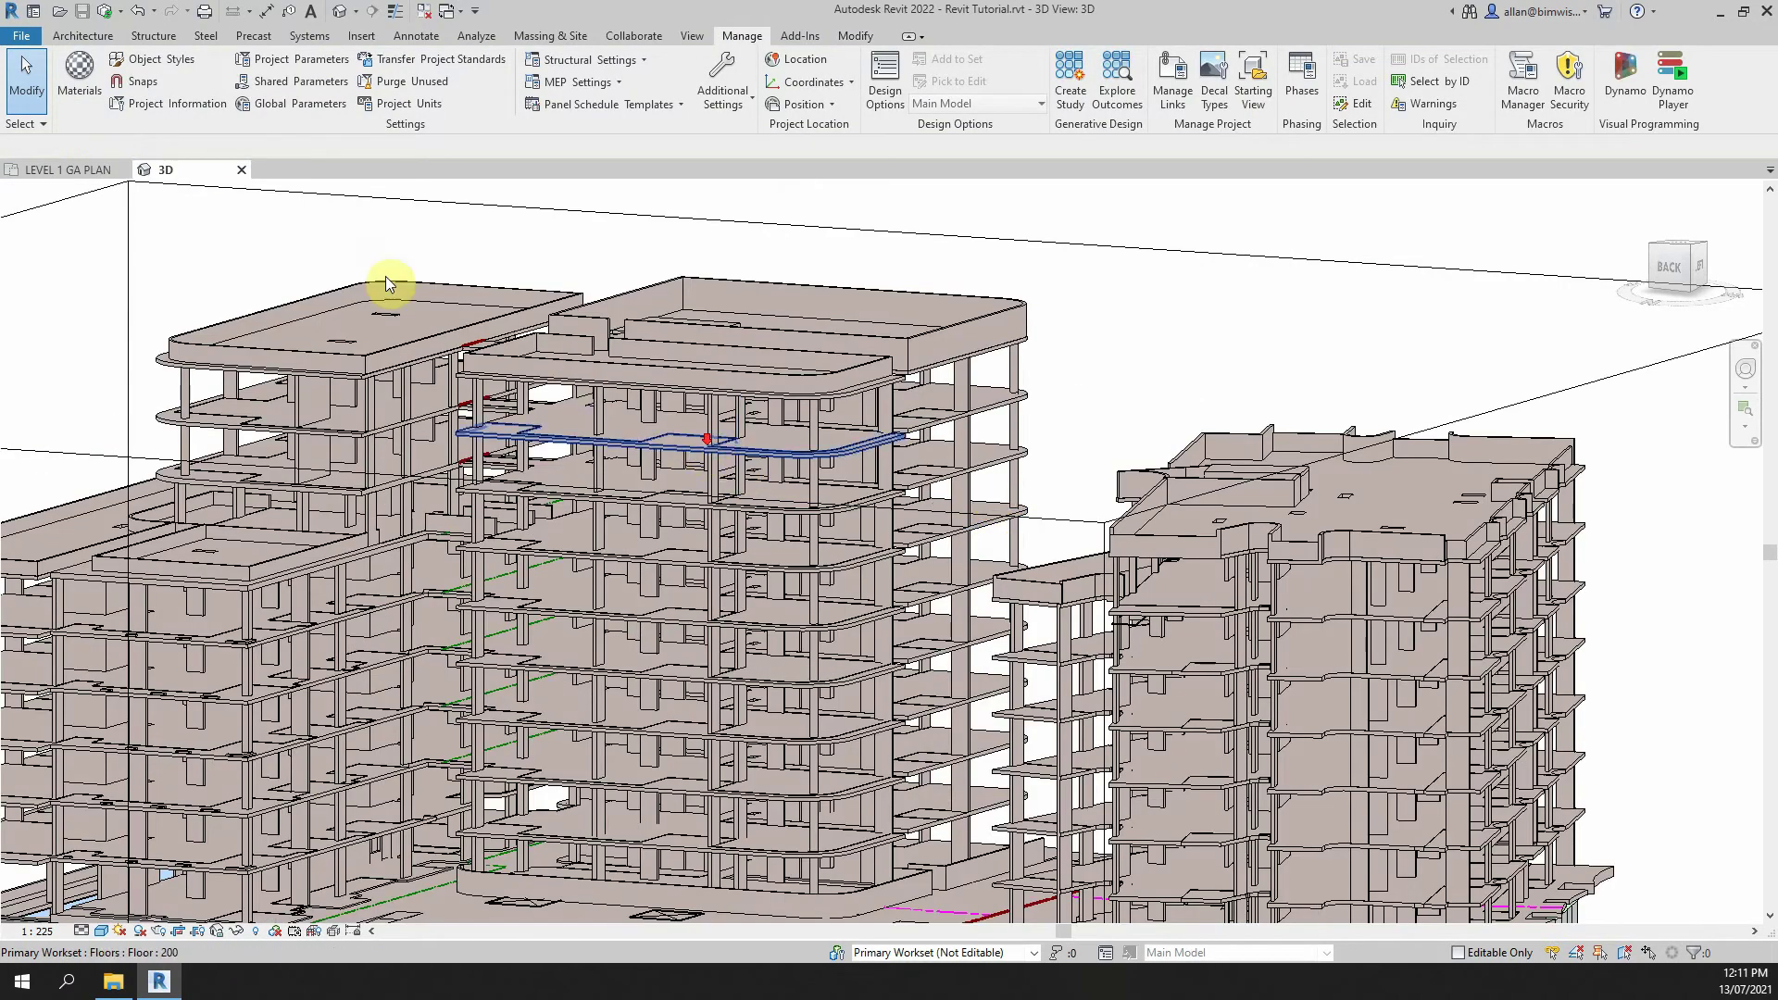
{"action": "scroll", "coordinate": [385, 276], "scroll_direction": "down", "scroll_amount": 5}
- Switch to the LEVEL 1 GA PLAN view at the lift core around wall W13
{"action": "left_click", "coordinate": [100, 167]}
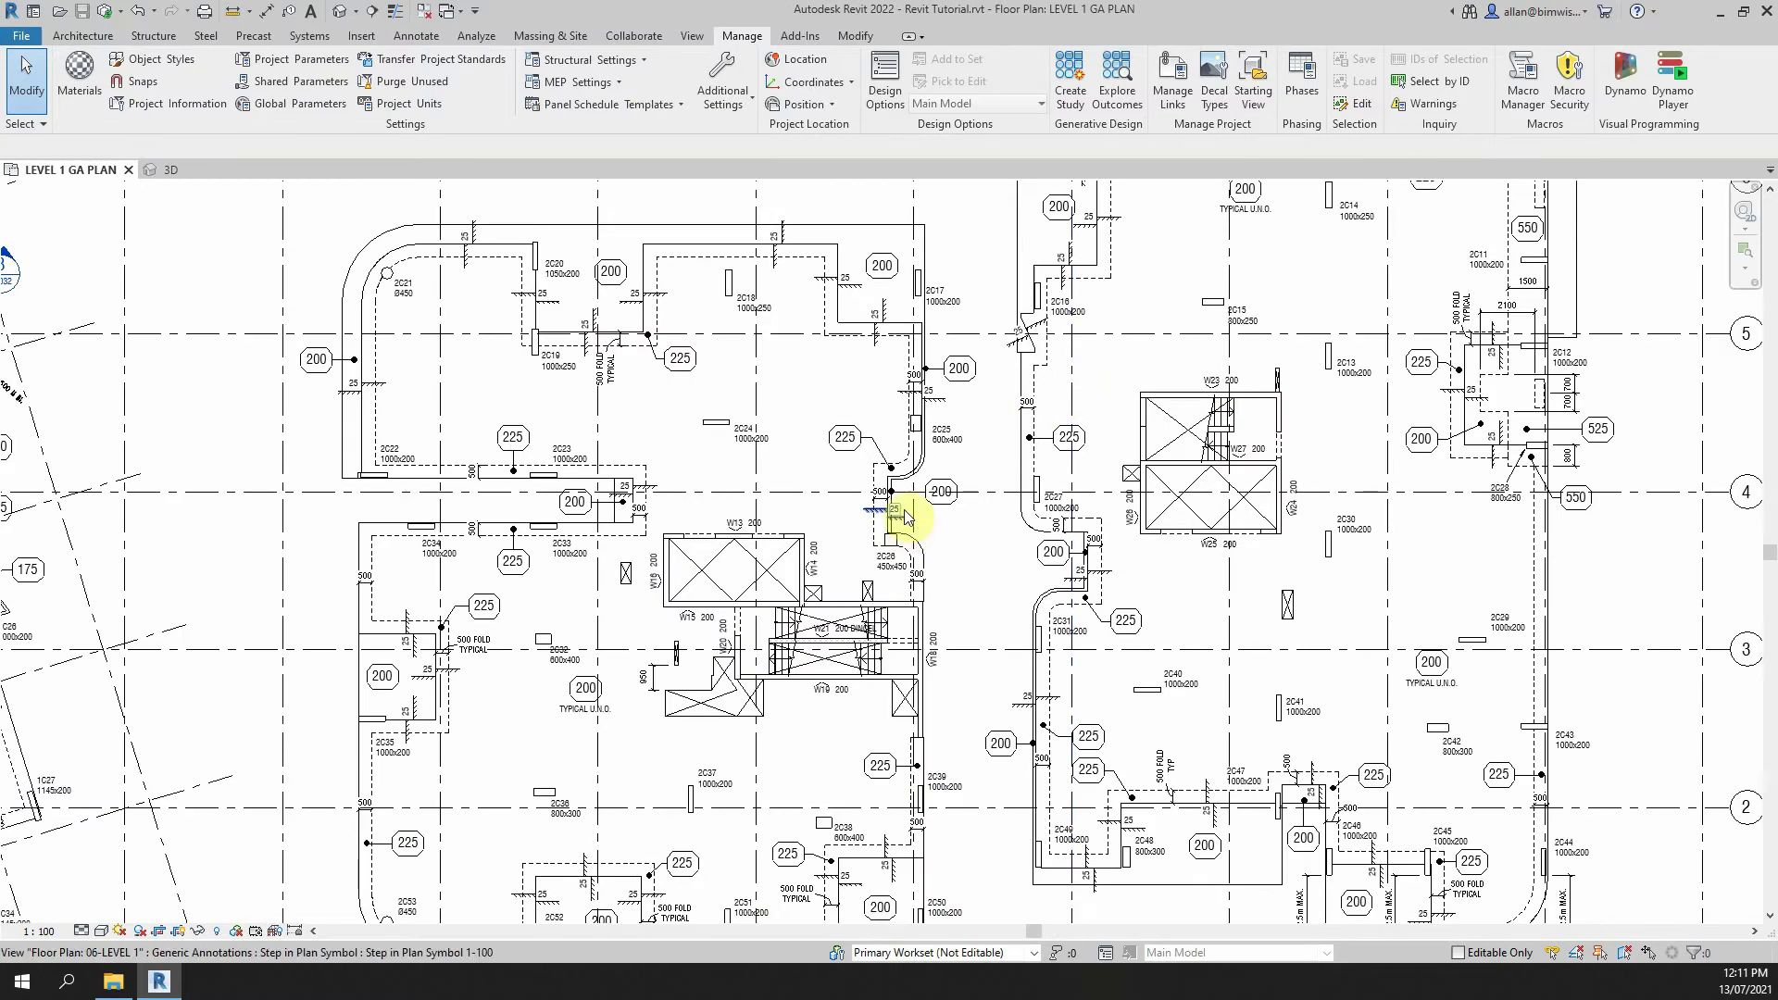
{"action": "scroll", "coordinate": [861, 537], "scroll_direction": "up", "scroll_amount": 1}
{"action": "scroll", "coordinate": [612, 583], "scroll_direction": "up", "scroll_amount": 3}
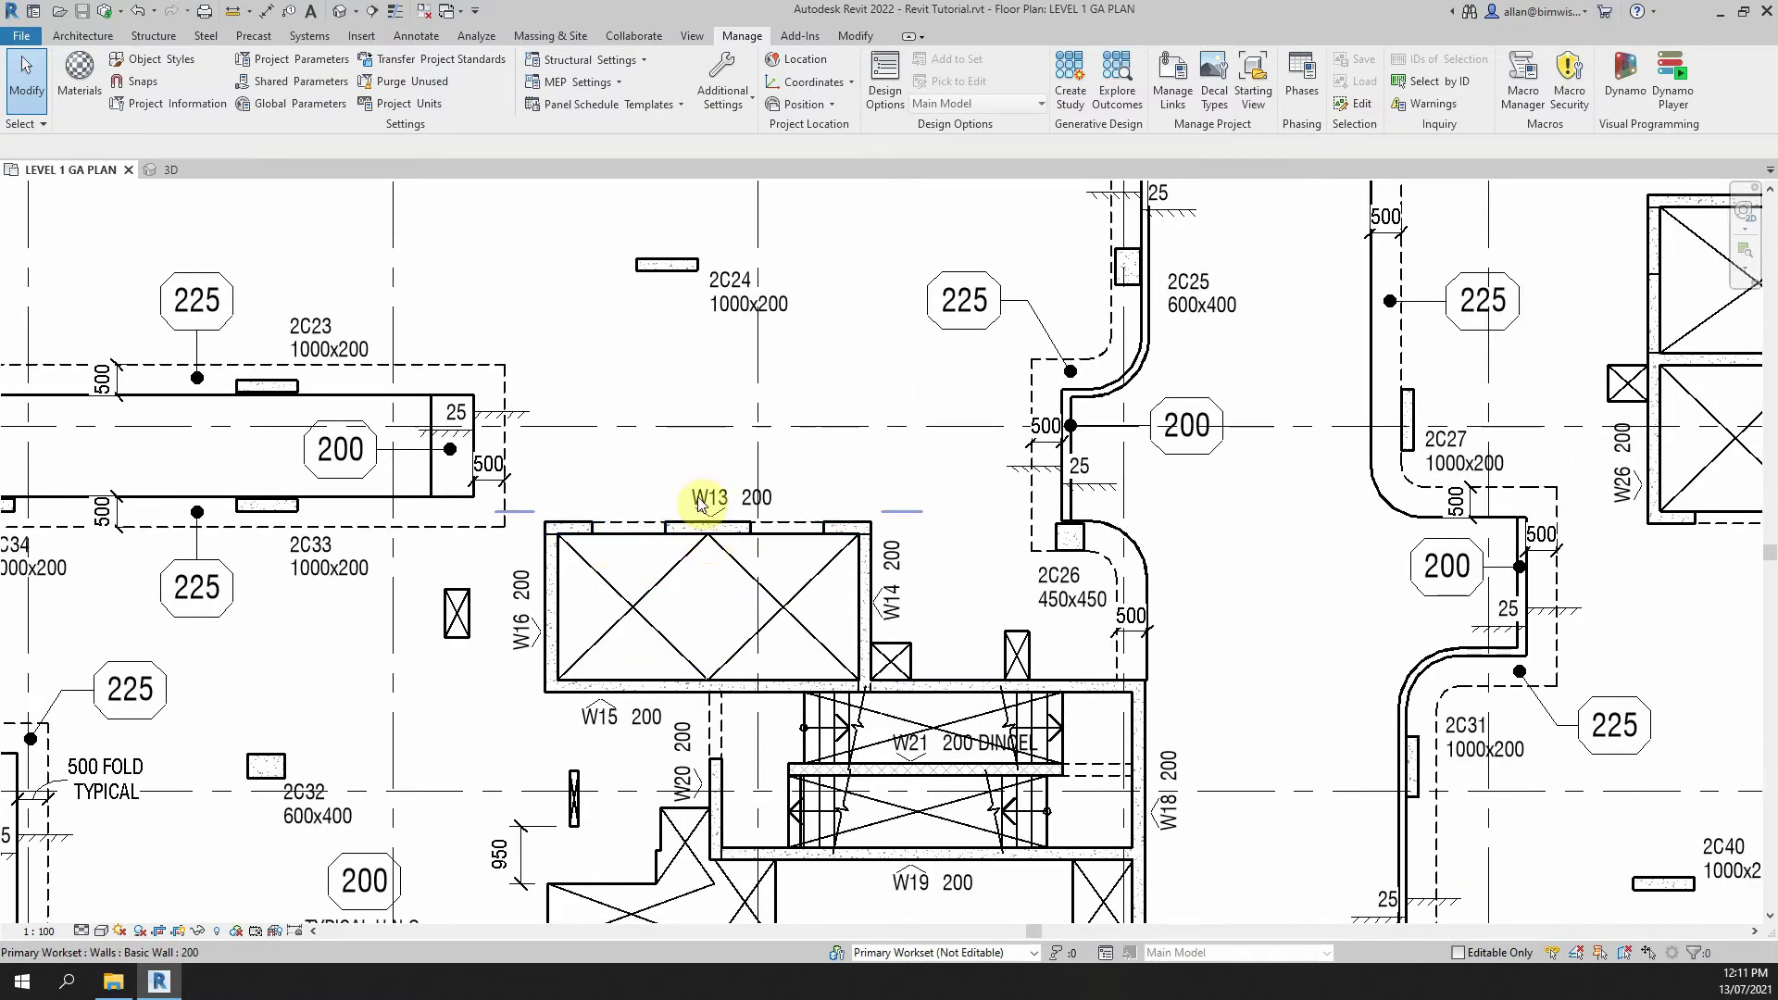
- Draw a FLOOR SECTIONS section line in front of wall W13, extending past both ends of the wall
{"action": "left_click", "coordinate": [688, 37]}
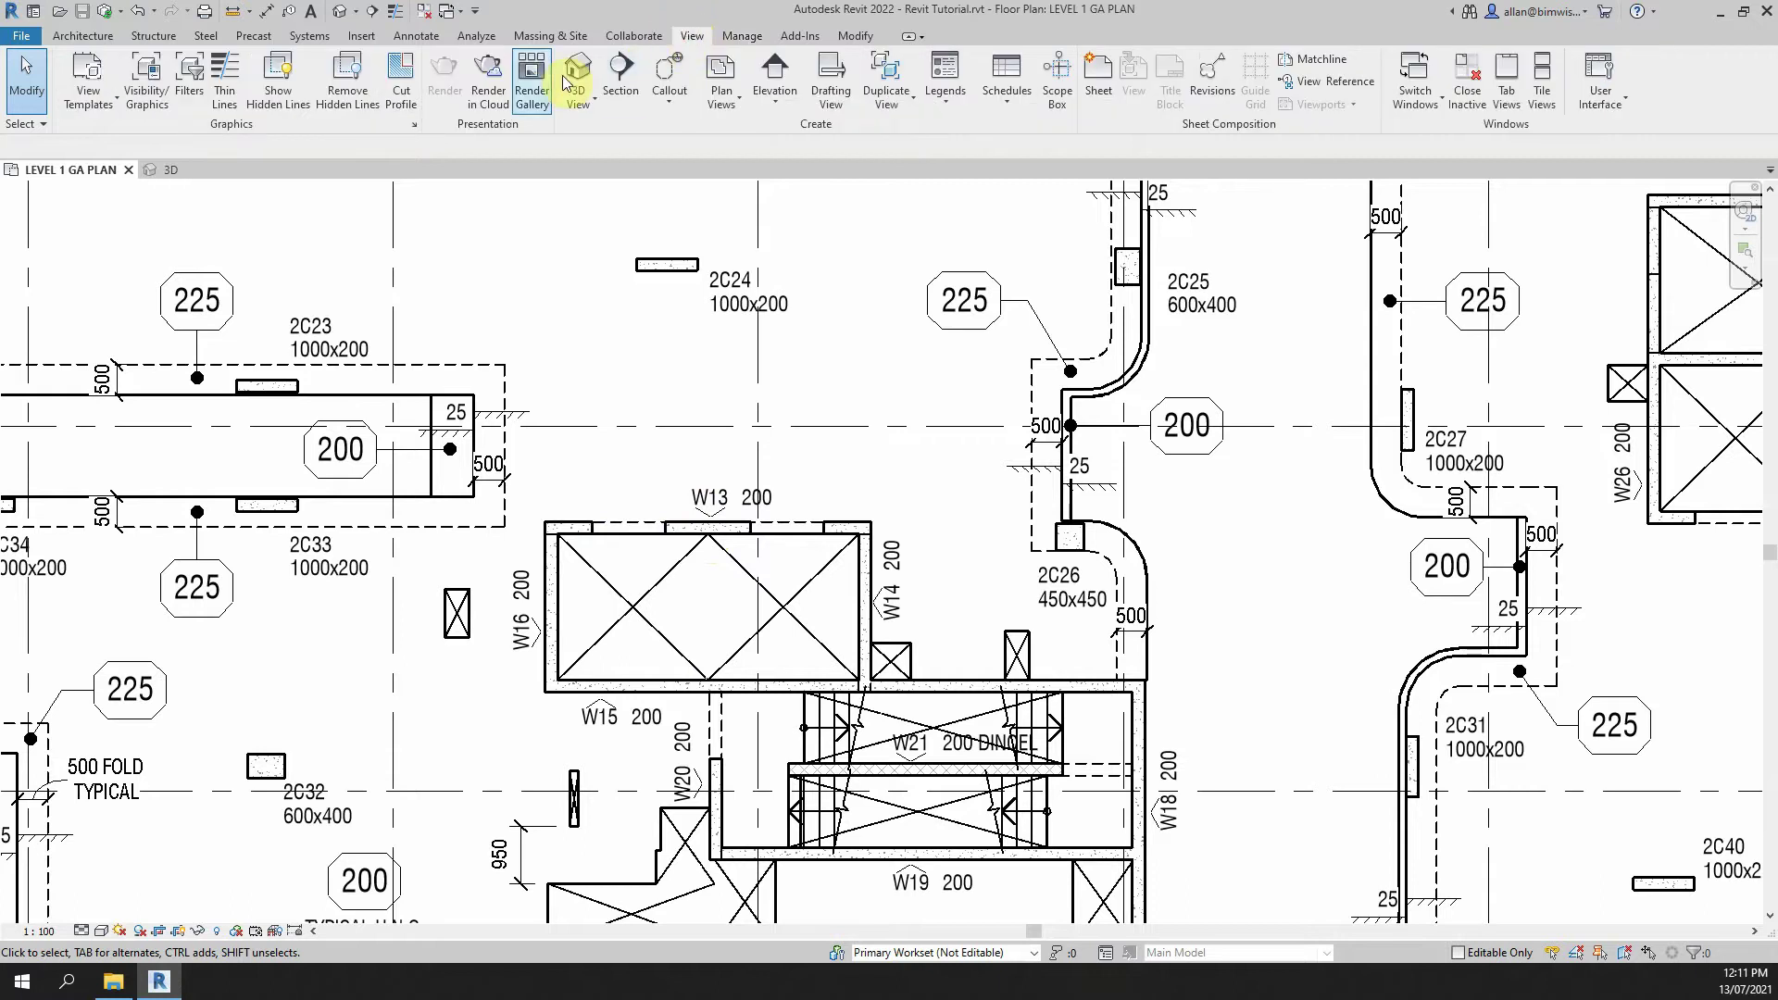
{"action": "left_click", "coordinate": [622, 74]}
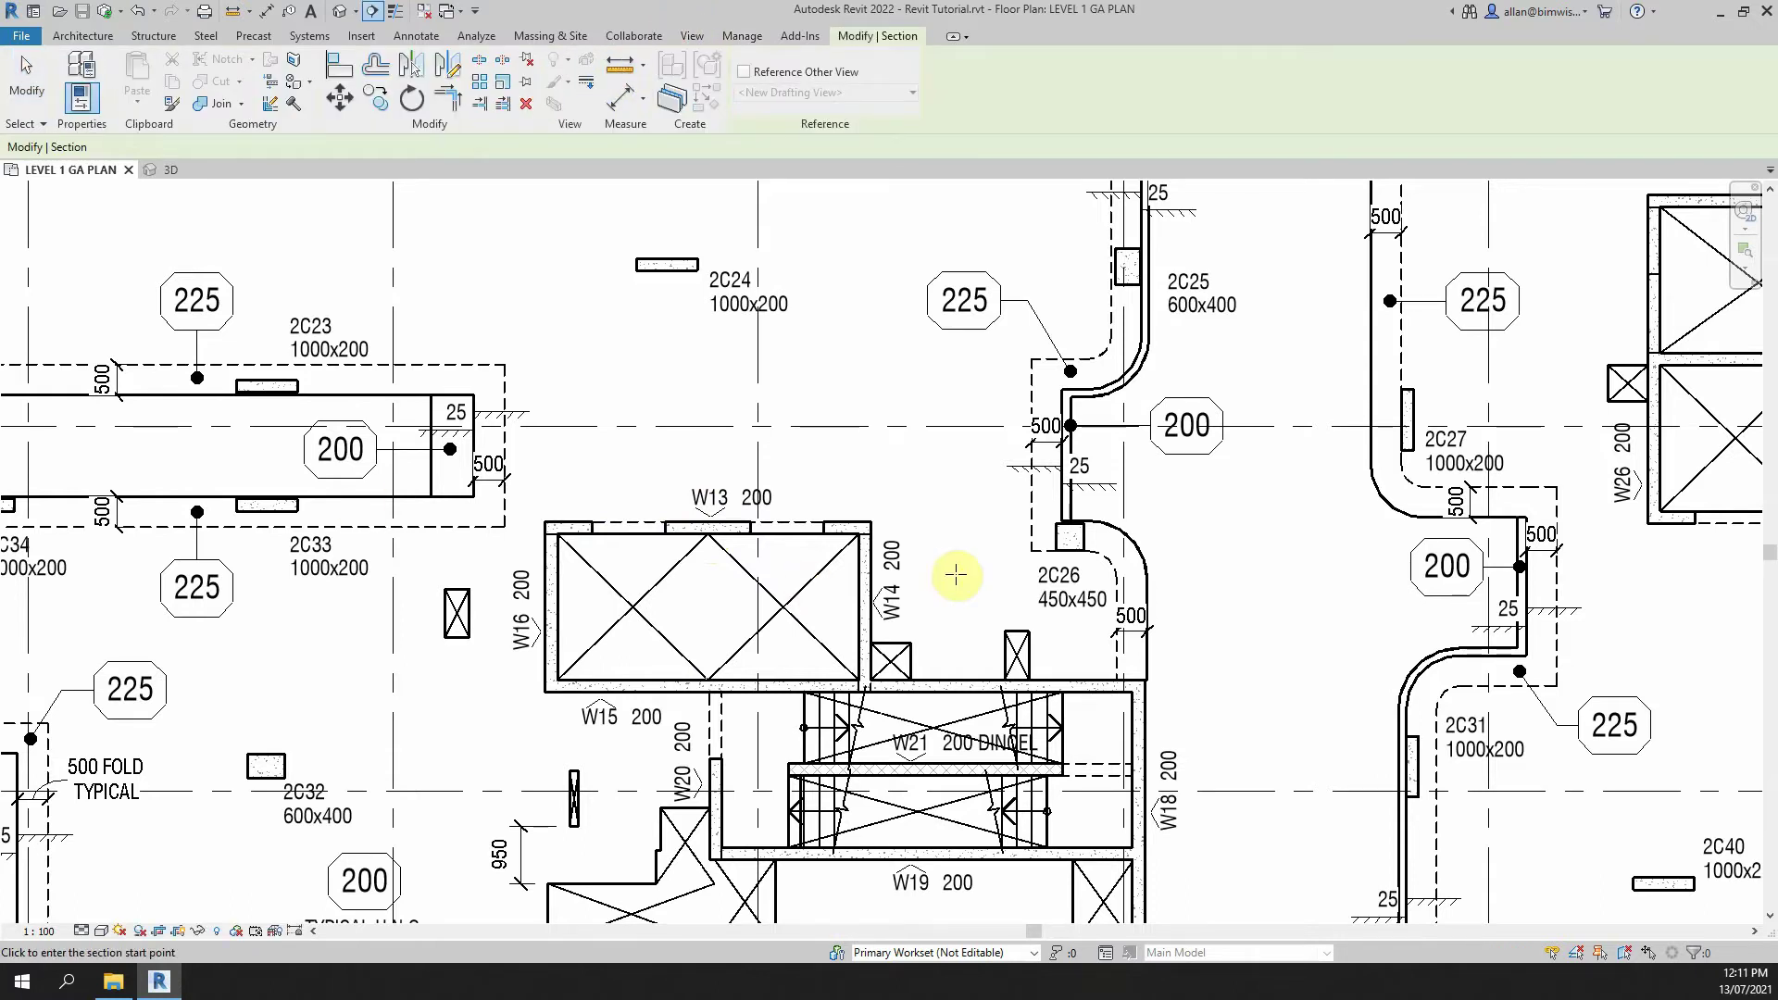
{"action": "left_click", "coordinate": [520, 497]}
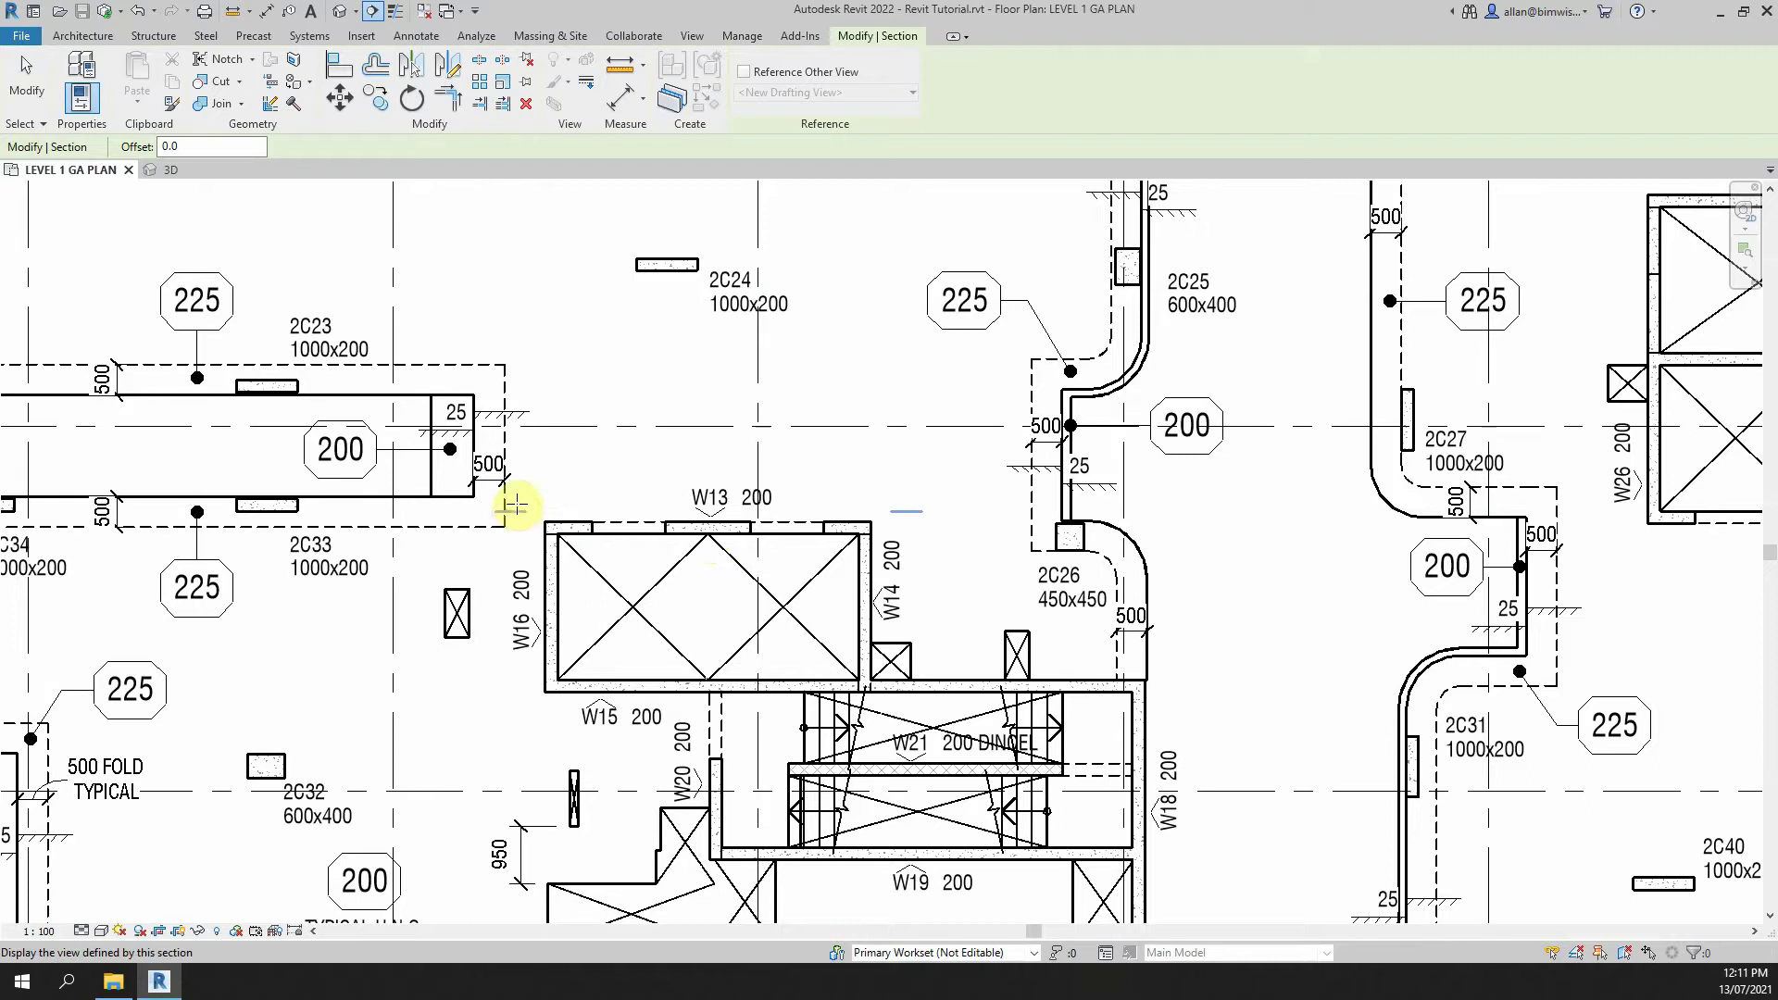
{"action": "left_click", "coordinate": [917, 491]}
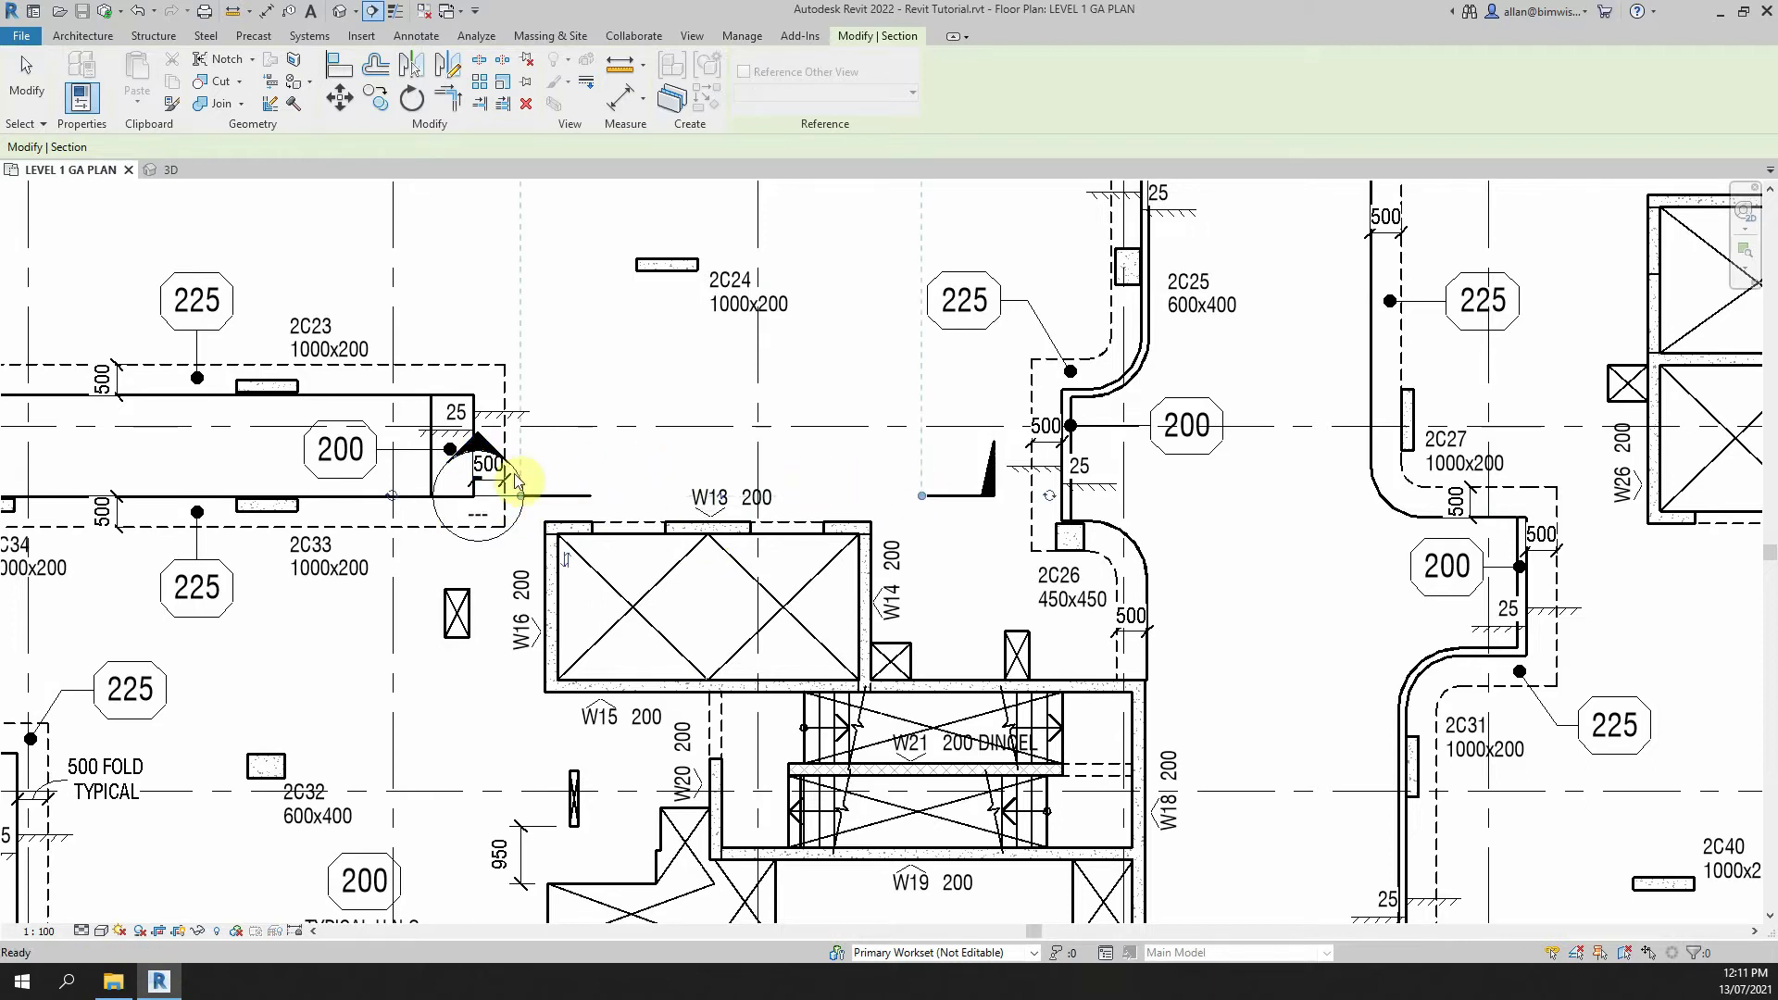
{"action": "key", "text": "Escape"}
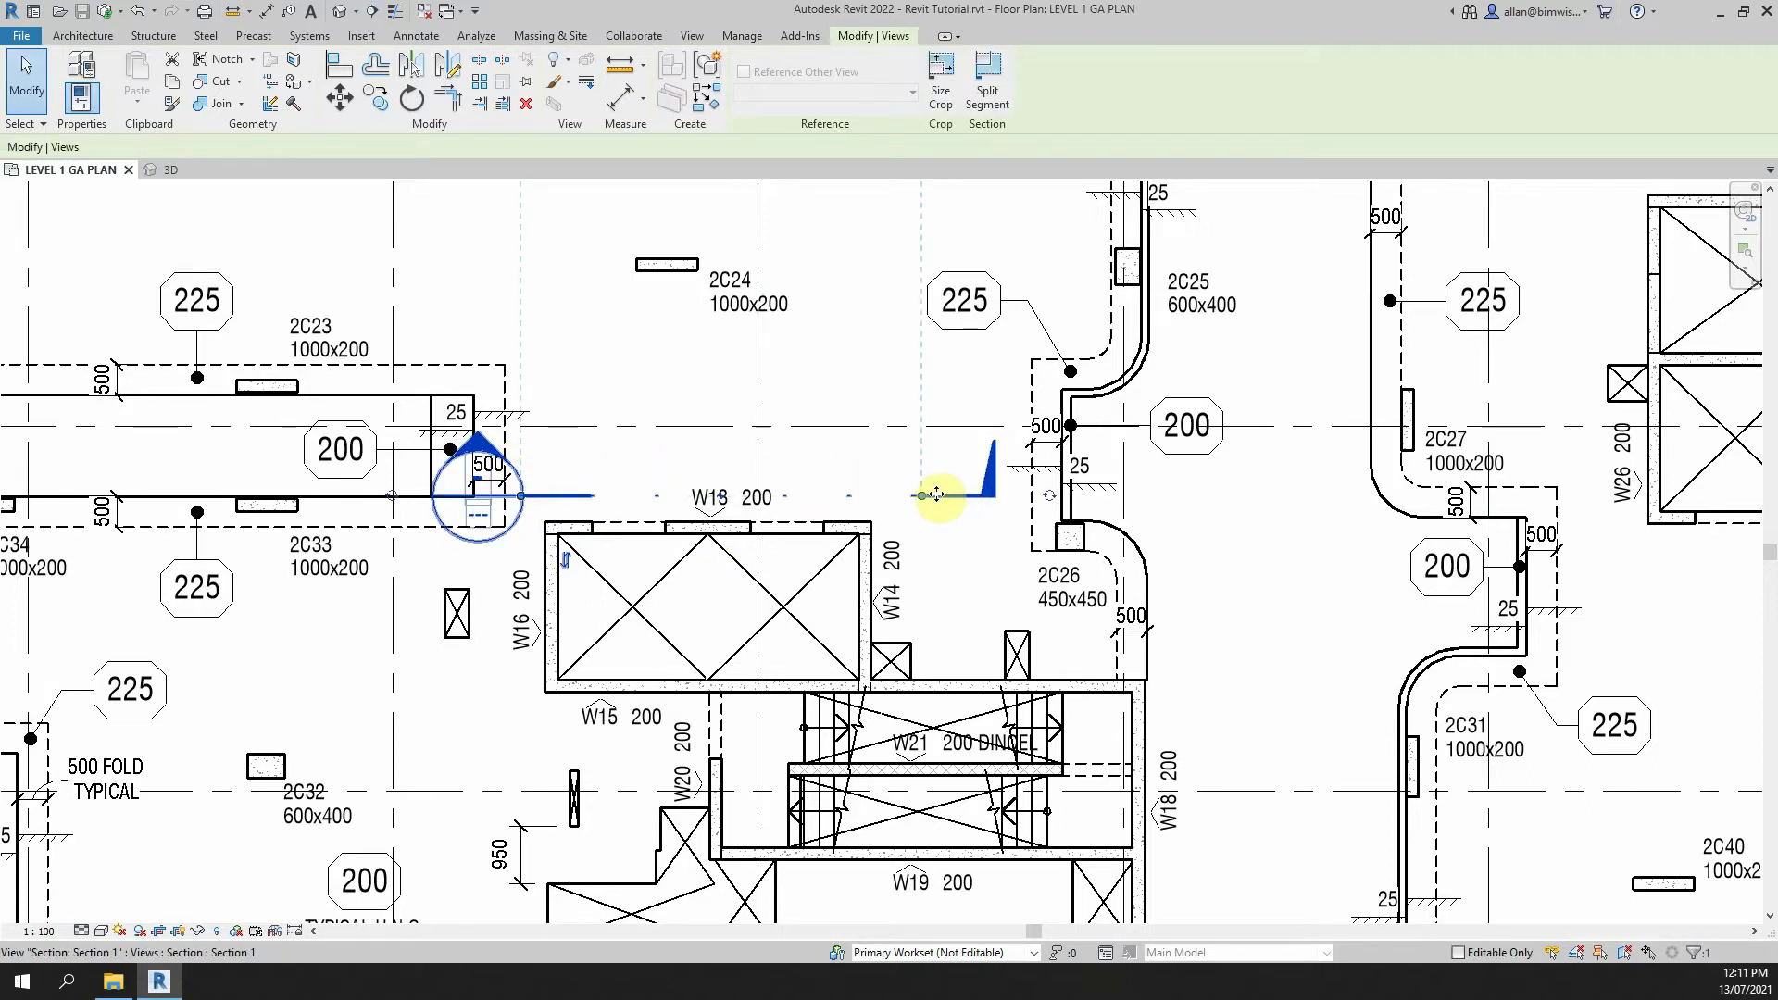
- Delete the section line in front of wall W13
{"action": "right_click", "coordinate": [628, 493]}
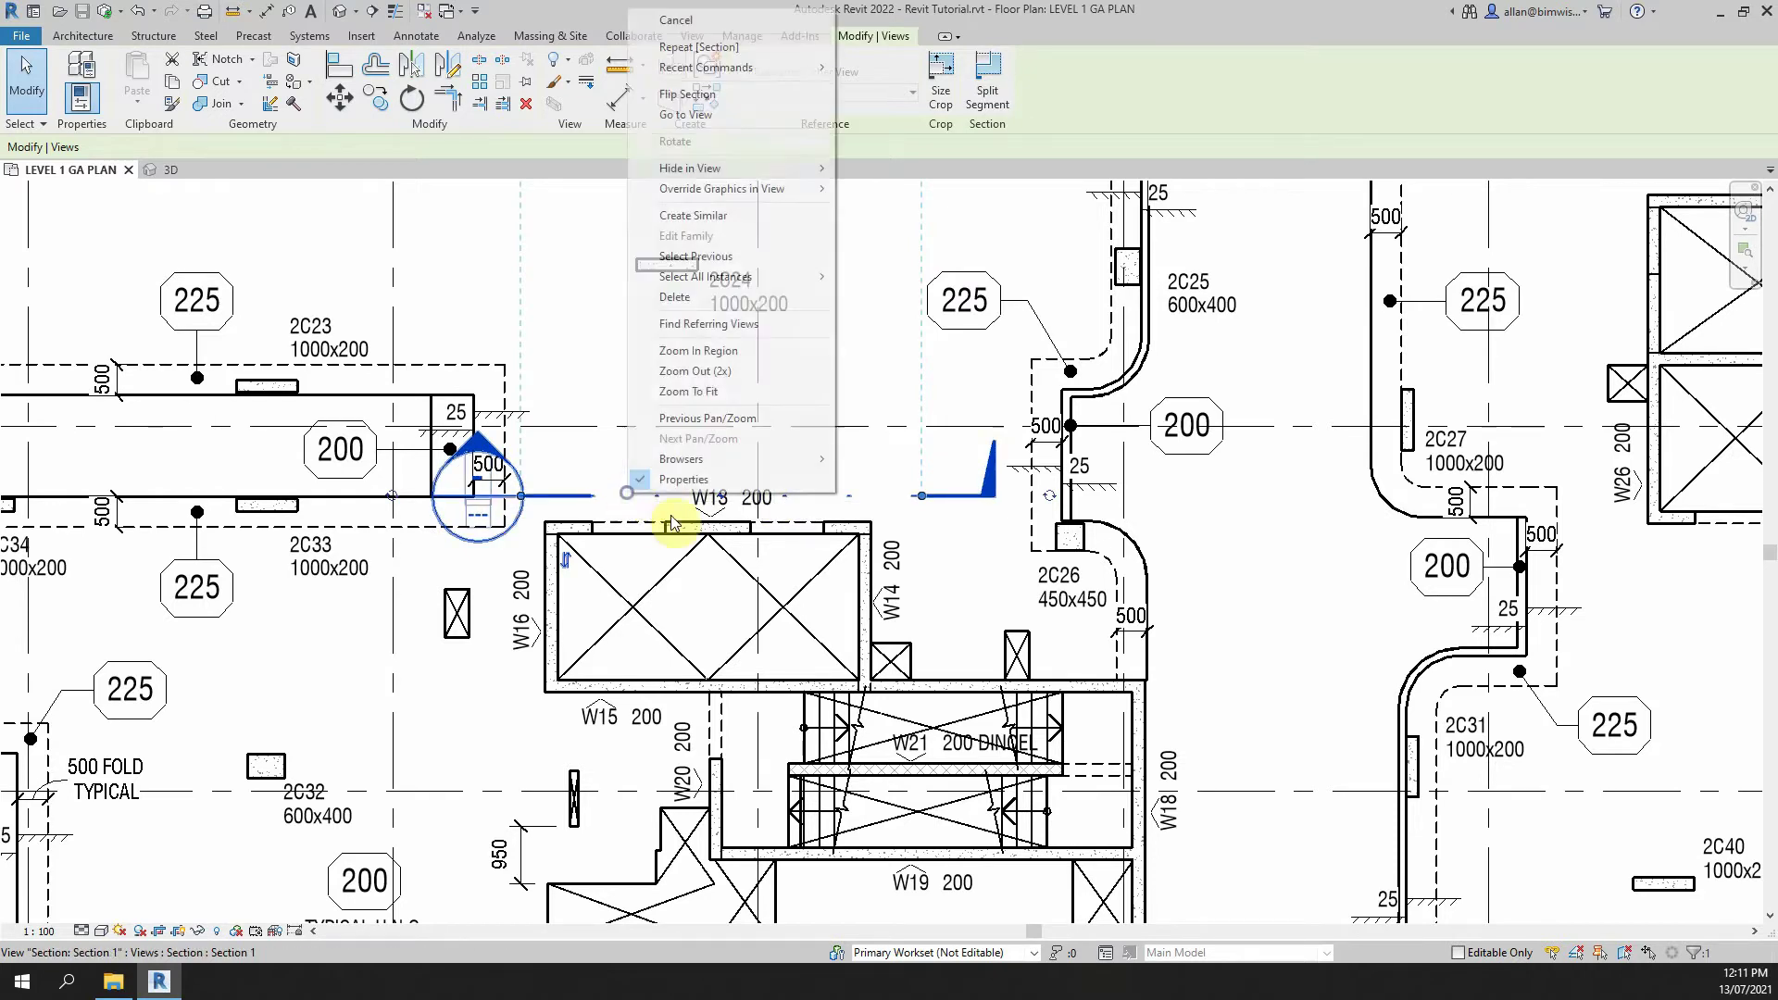
{"action": "mouse_move", "coordinate": [753, 170]}
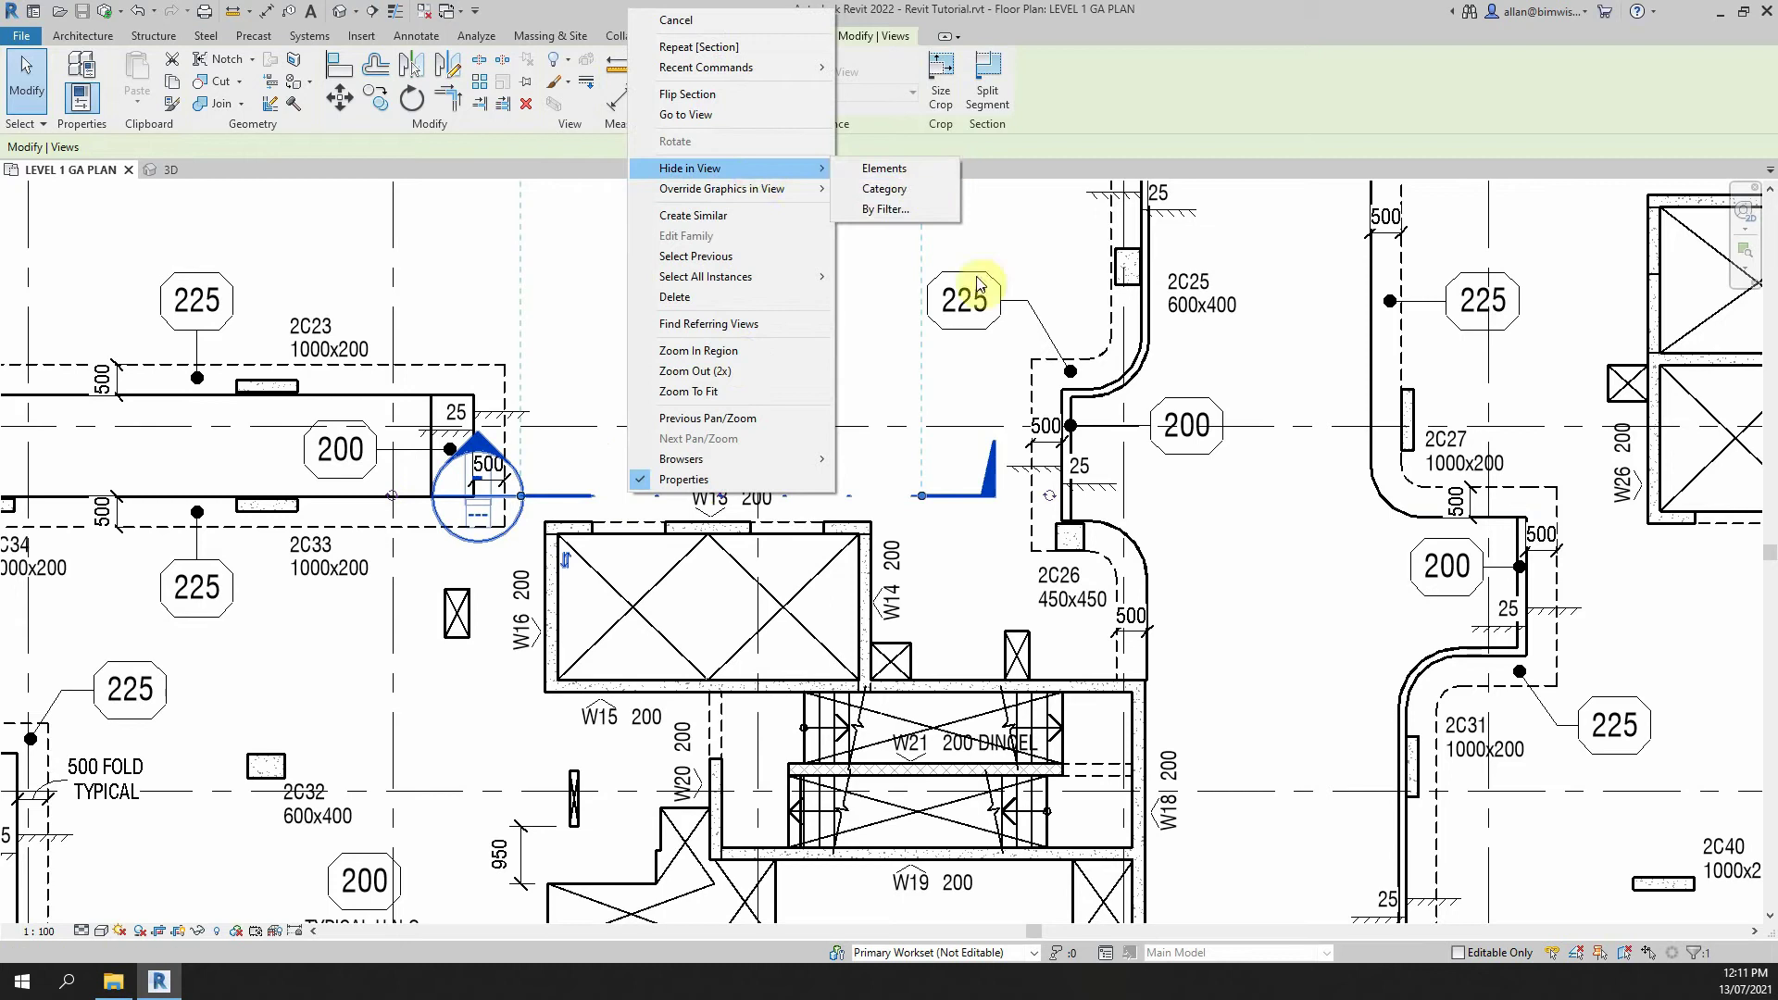
{"action": "left_click", "coordinate": [983, 559]}
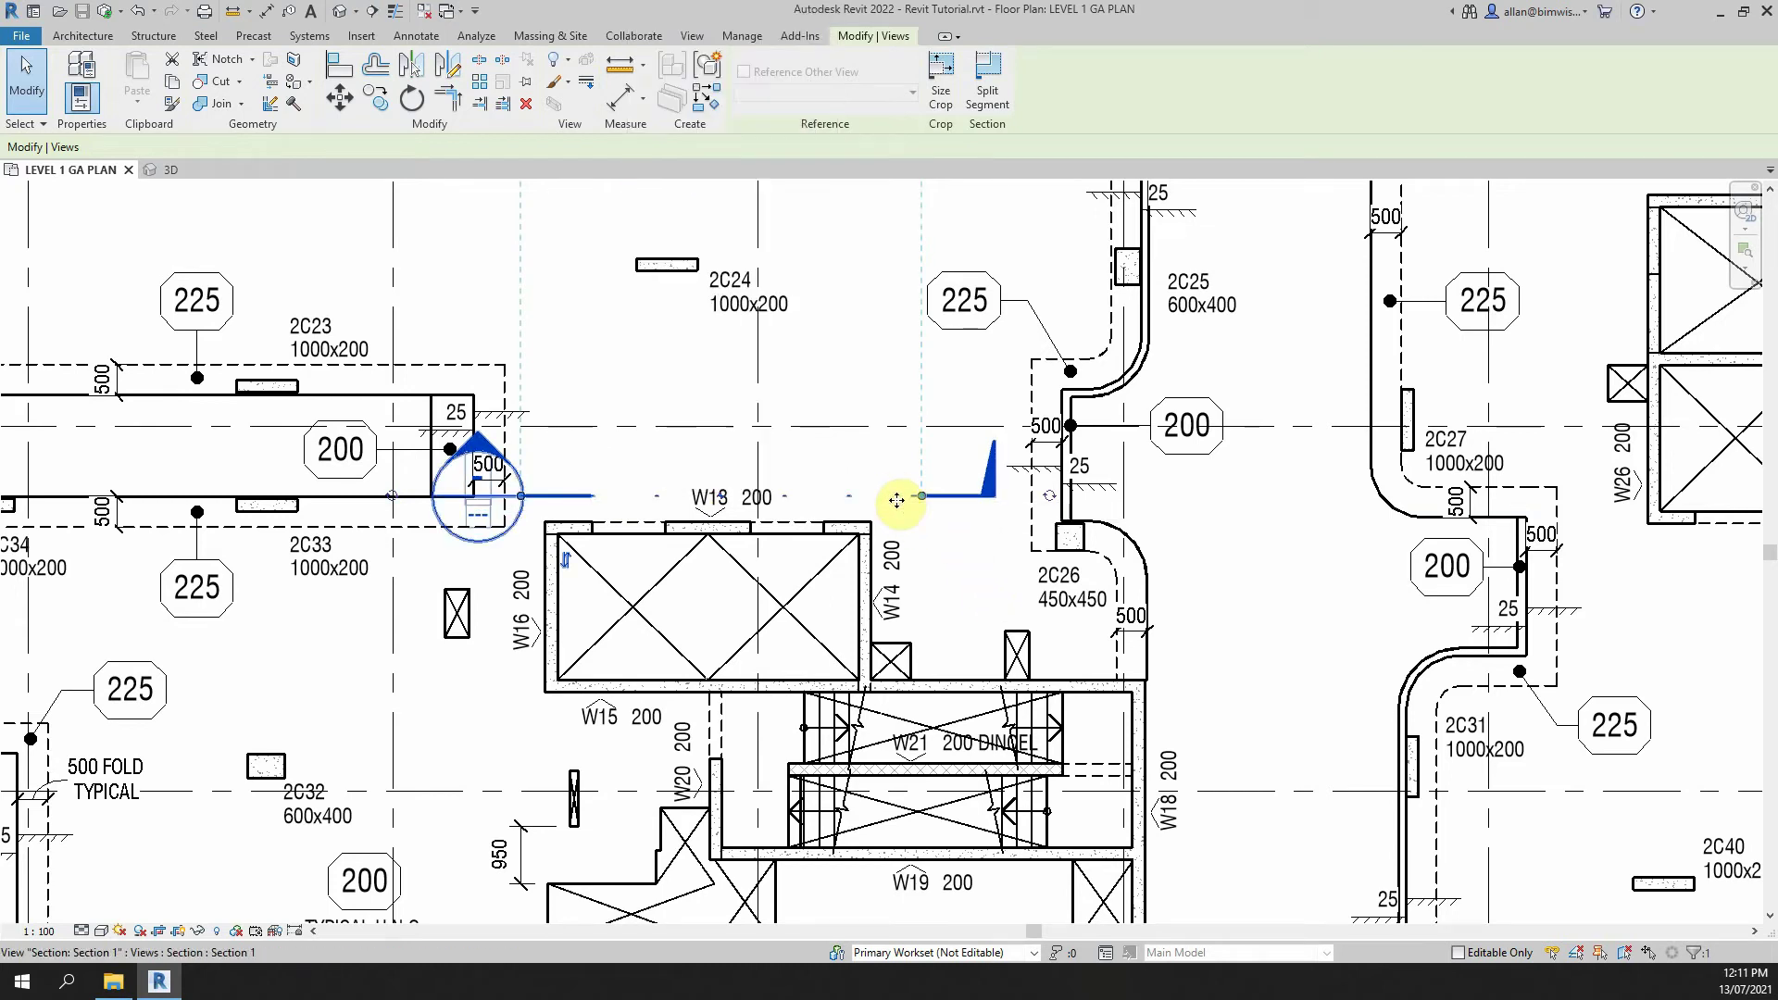
{"action": "key", "text": "Delete"}
{"action": "left_click", "coordinate": [954, 552]}
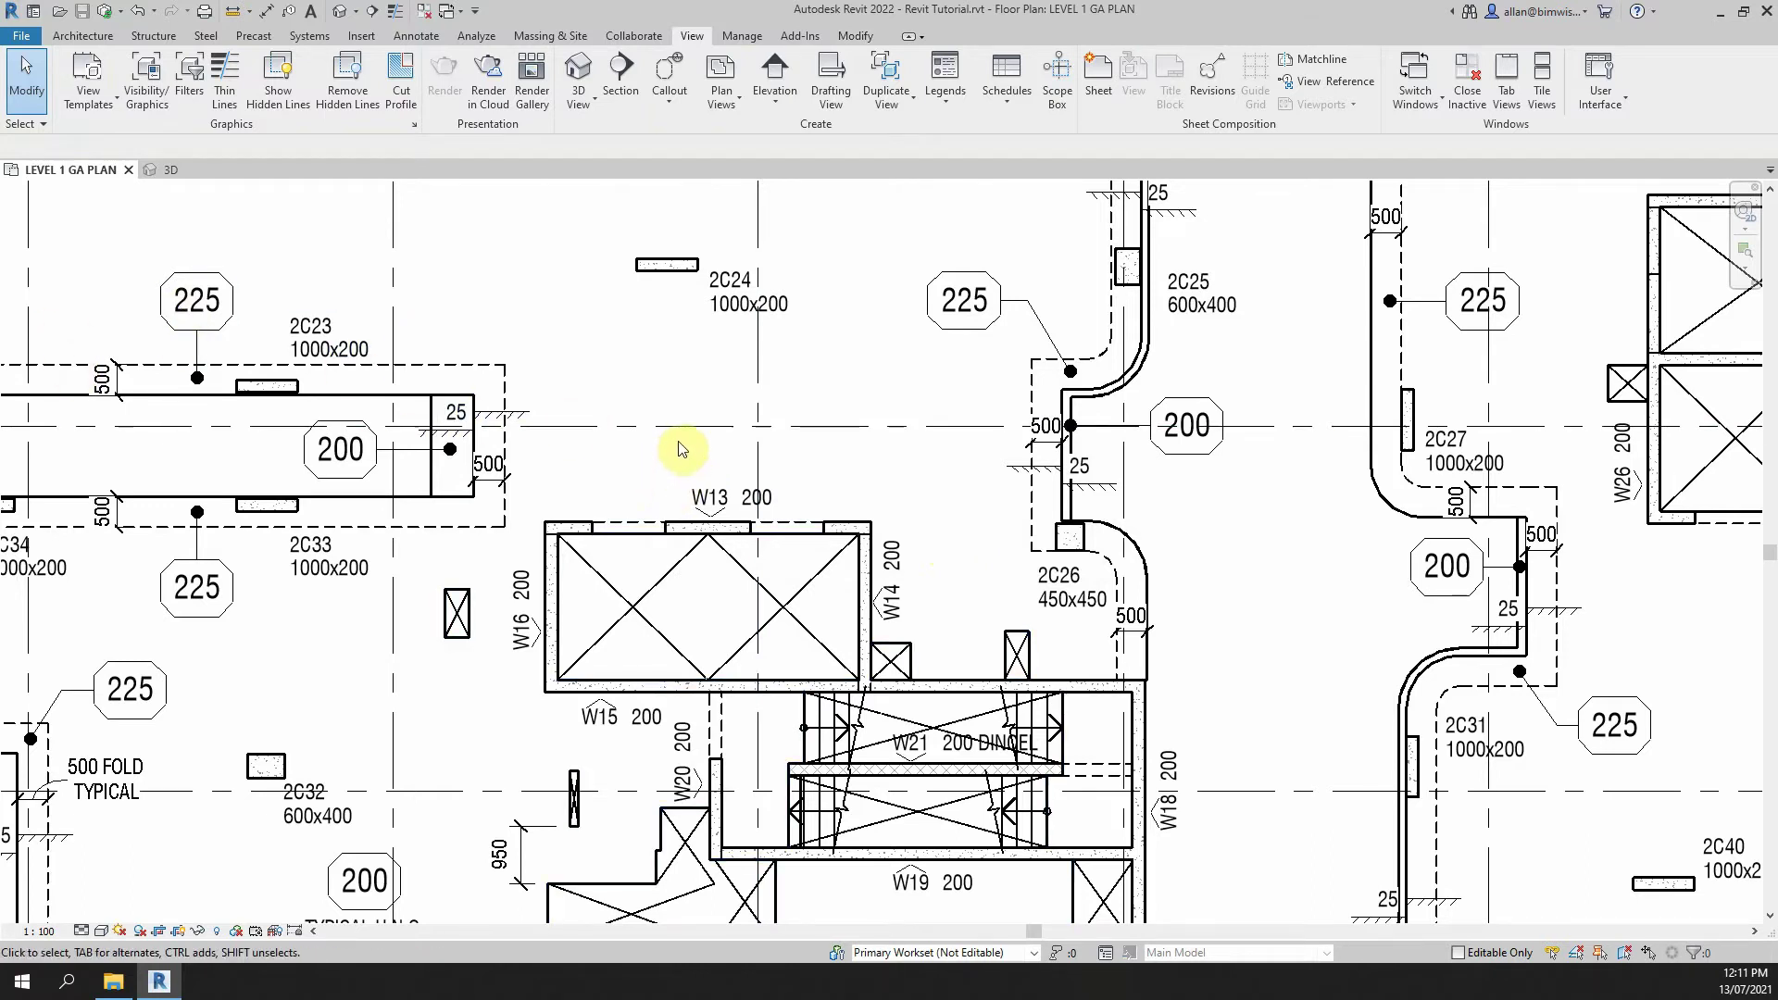
- Start a new section and set its type to WALL ELEVATIONS
{"action": "left_click", "coordinate": [622, 92]}
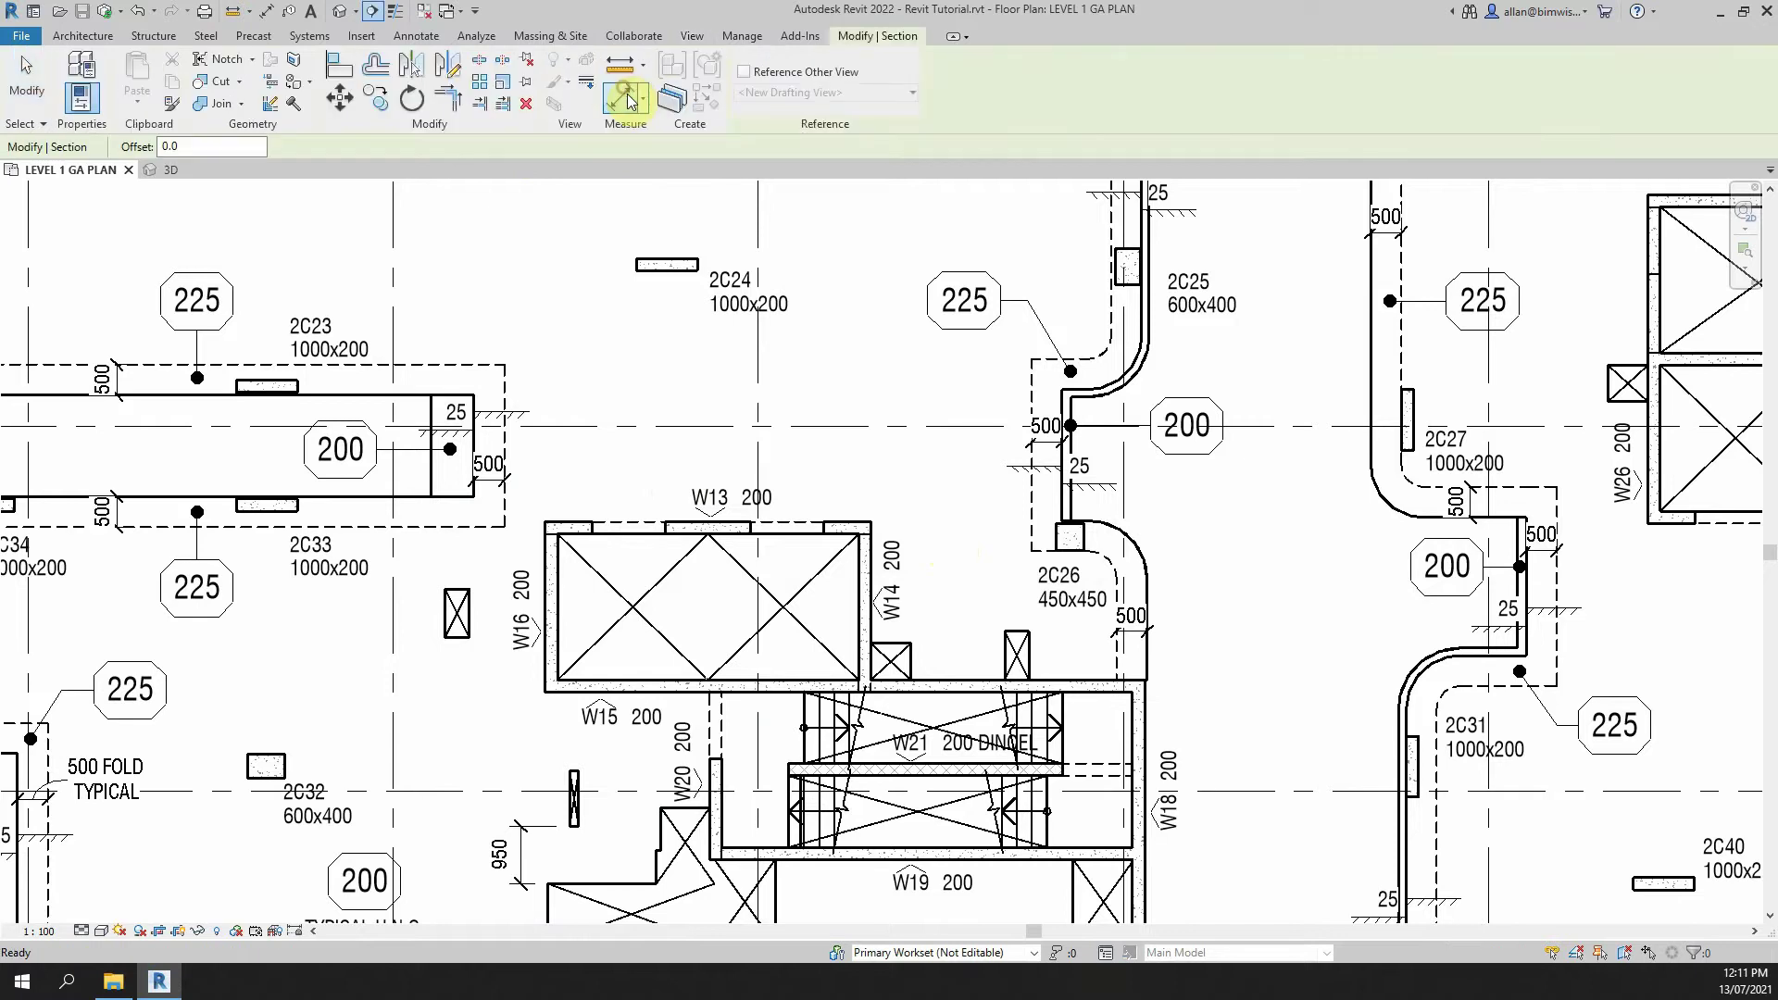
{"action": "left_click_drag", "start_coordinate": [1, 133], "coordinate": [385, 127]}
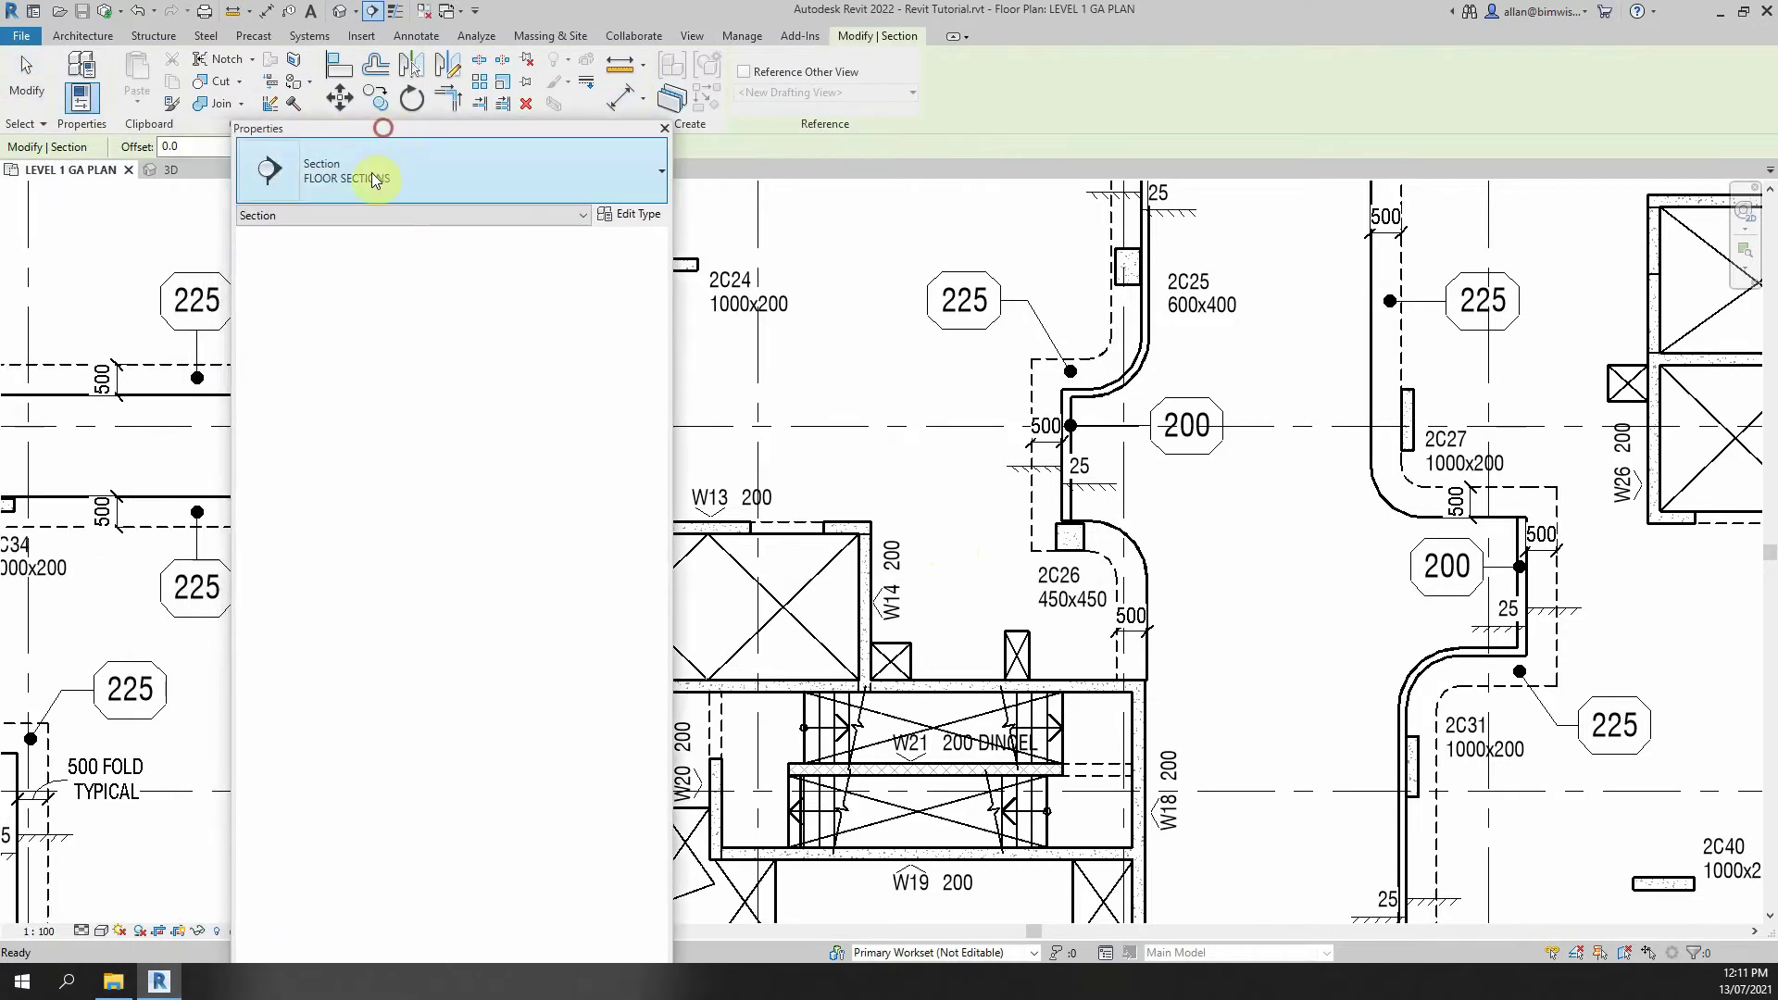
{"action": "left_click", "coordinate": [373, 173]}
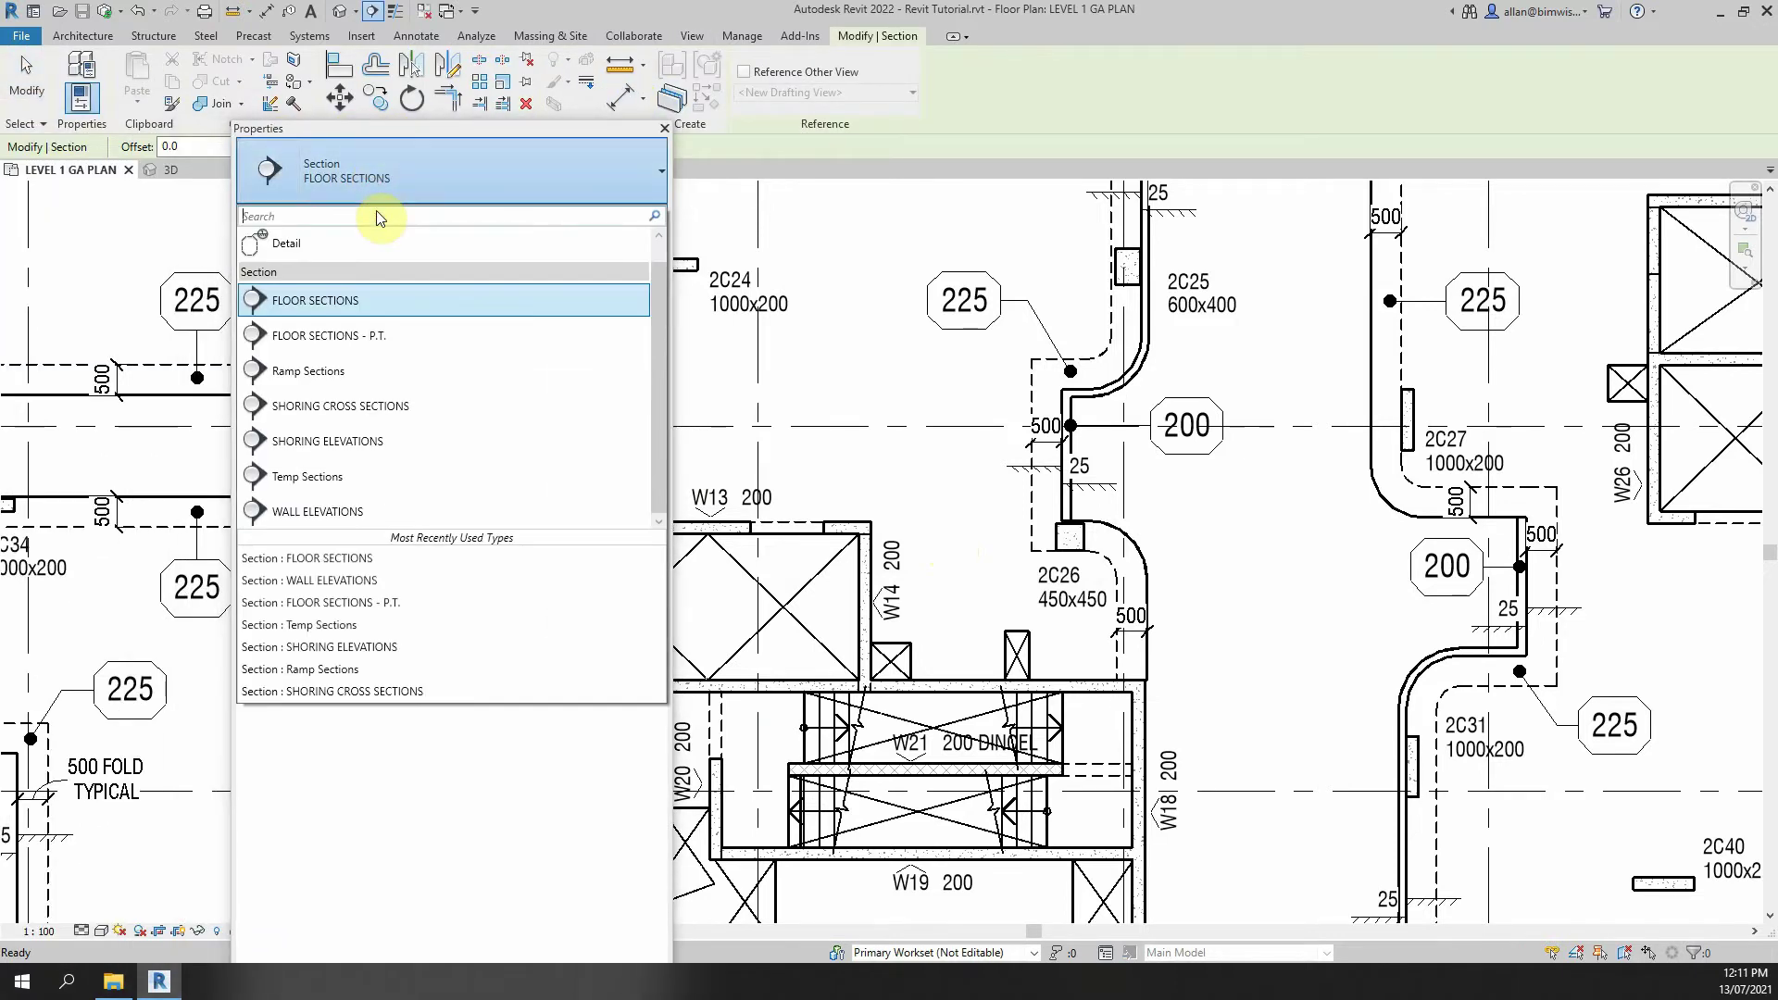
{"action": "left_click", "coordinate": [334, 511]}
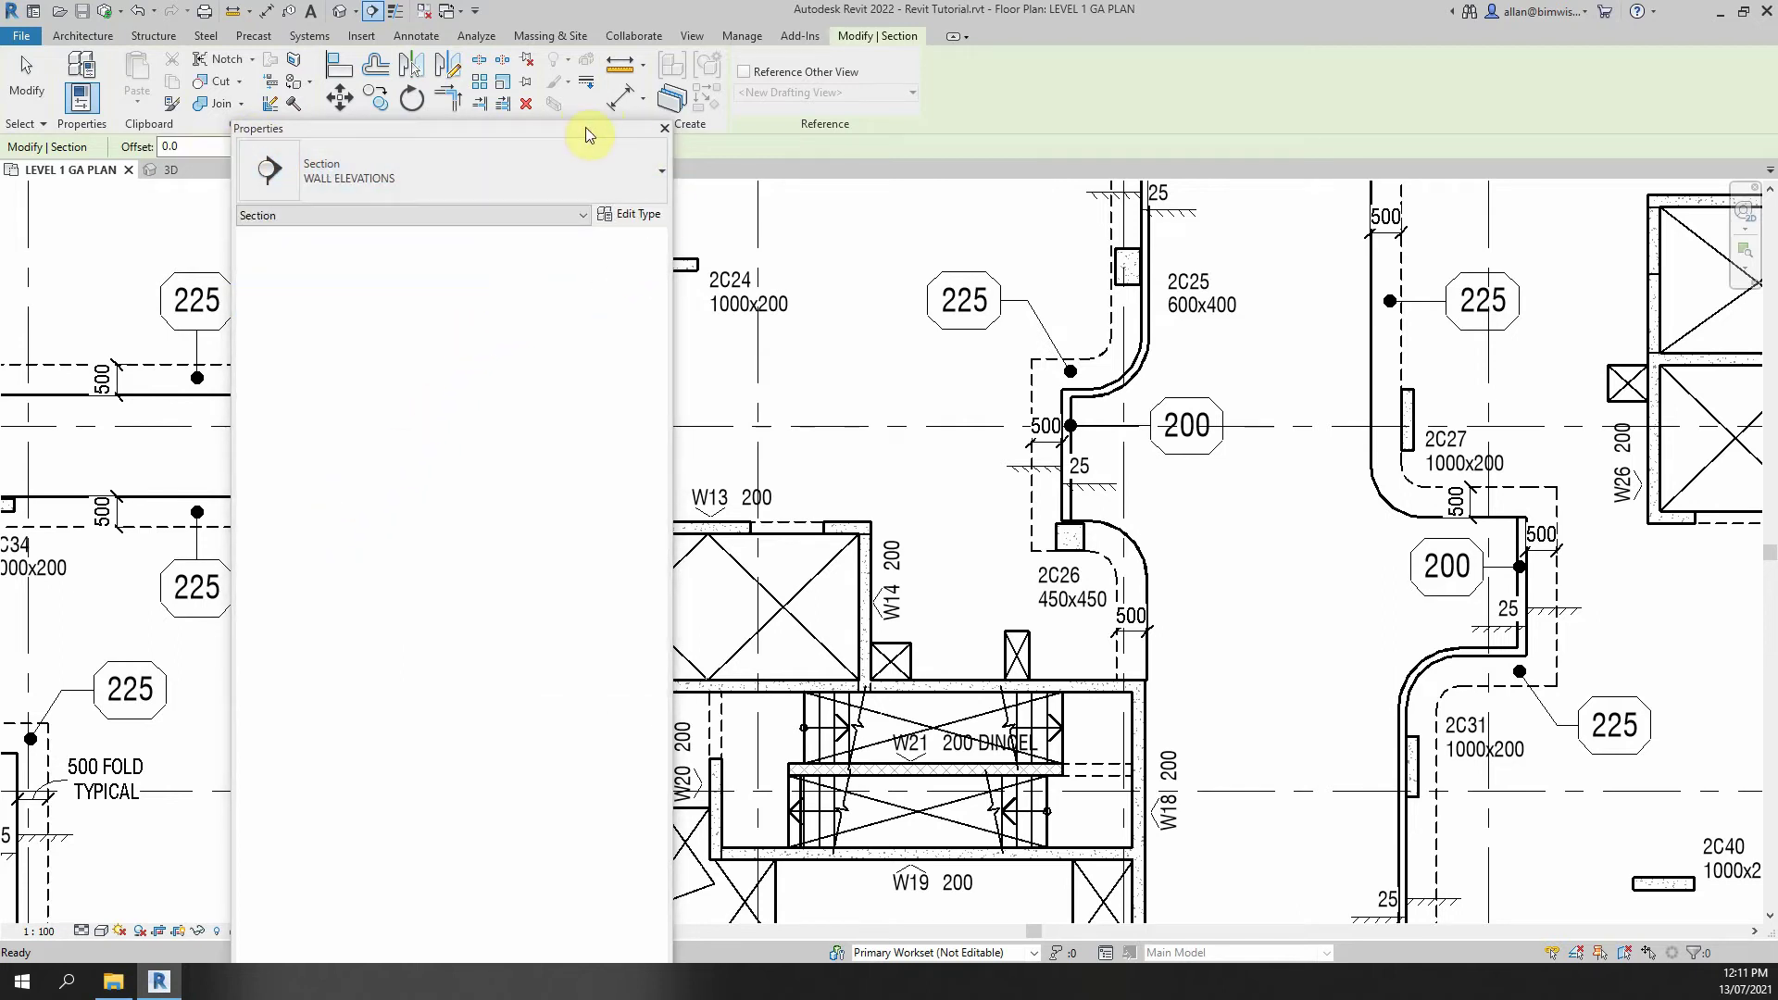
{"action": "left_click", "coordinate": [664, 128]}
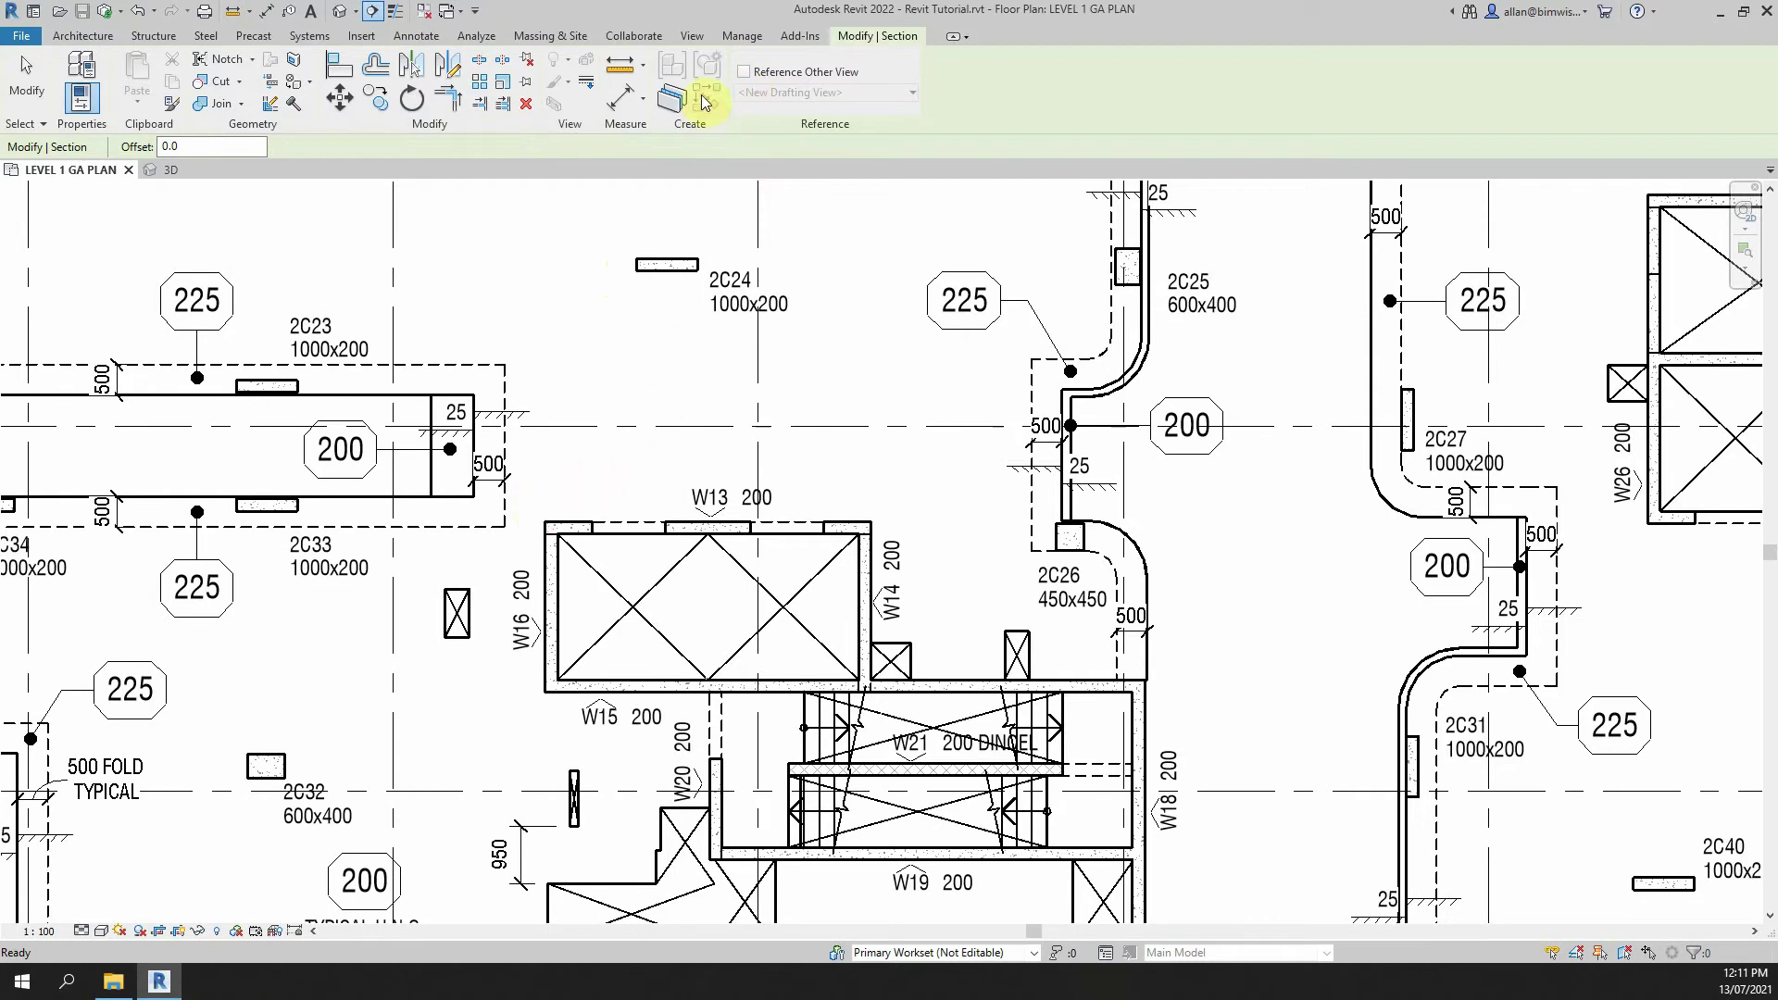
- Draw the wall elevation section line just outside wall W13, parallel to it and slightly beyond both ends
{"action": "left_click", "coordinate": [690, 35]}
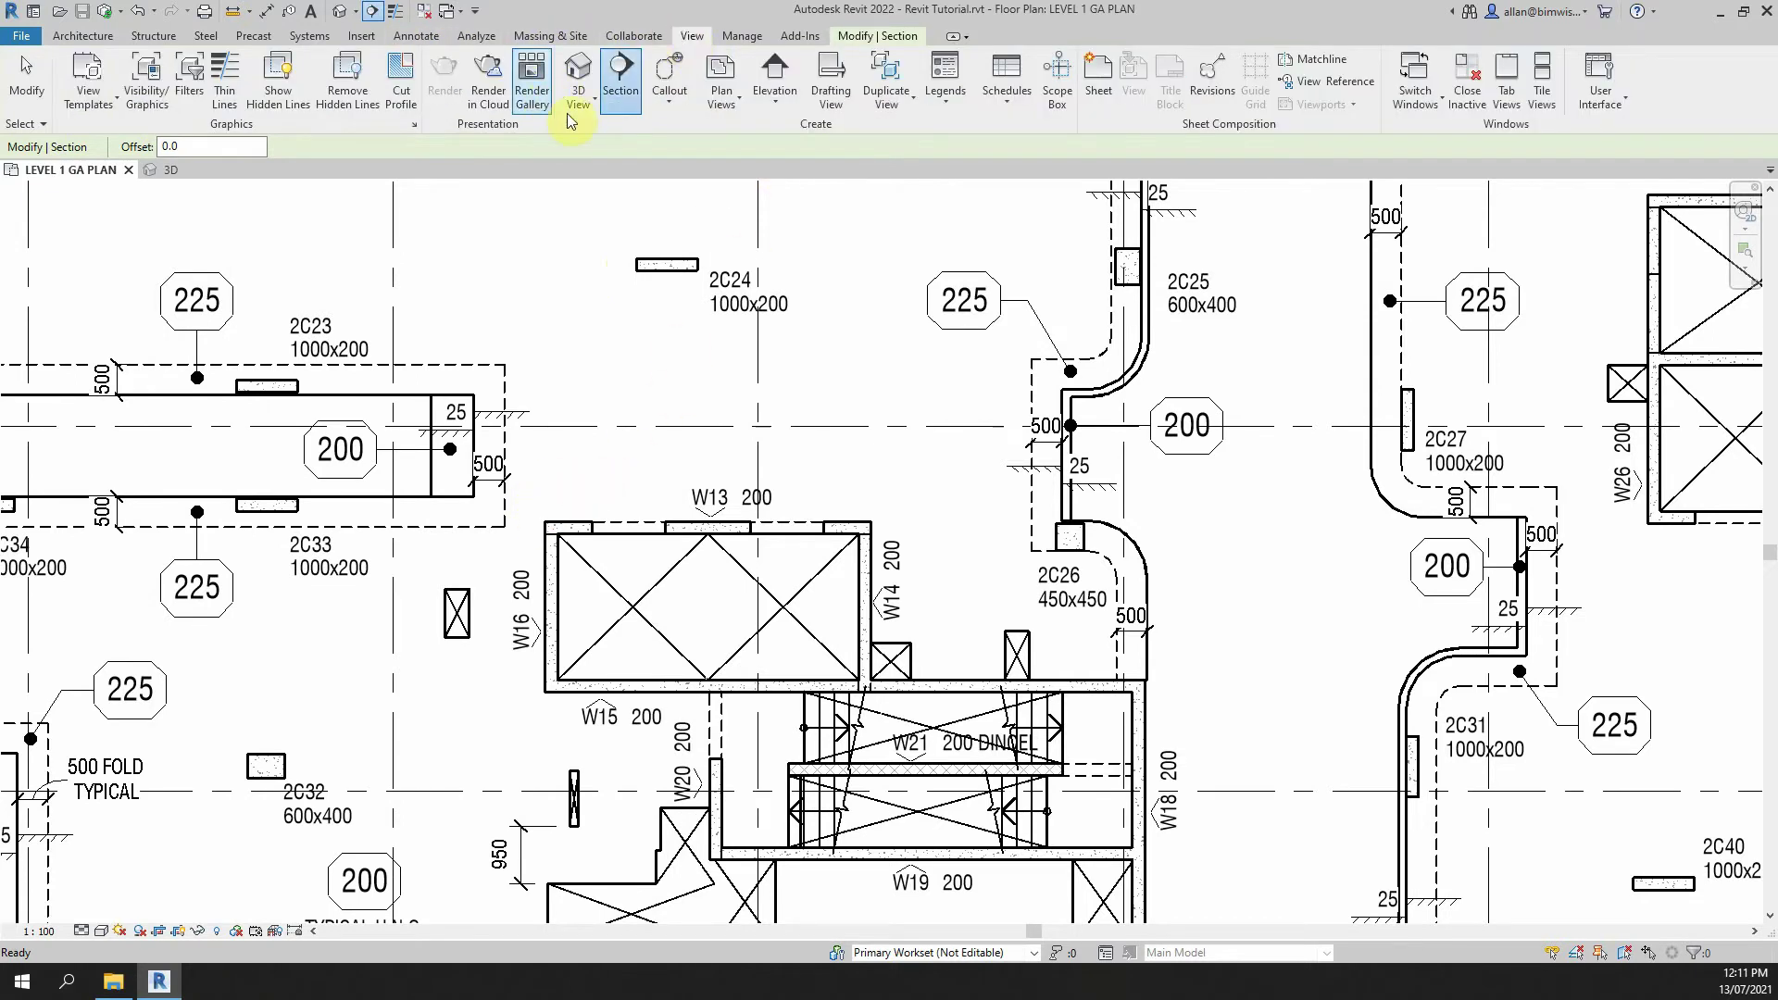
{"action": "left_click", "coordinate": [620, 74]}
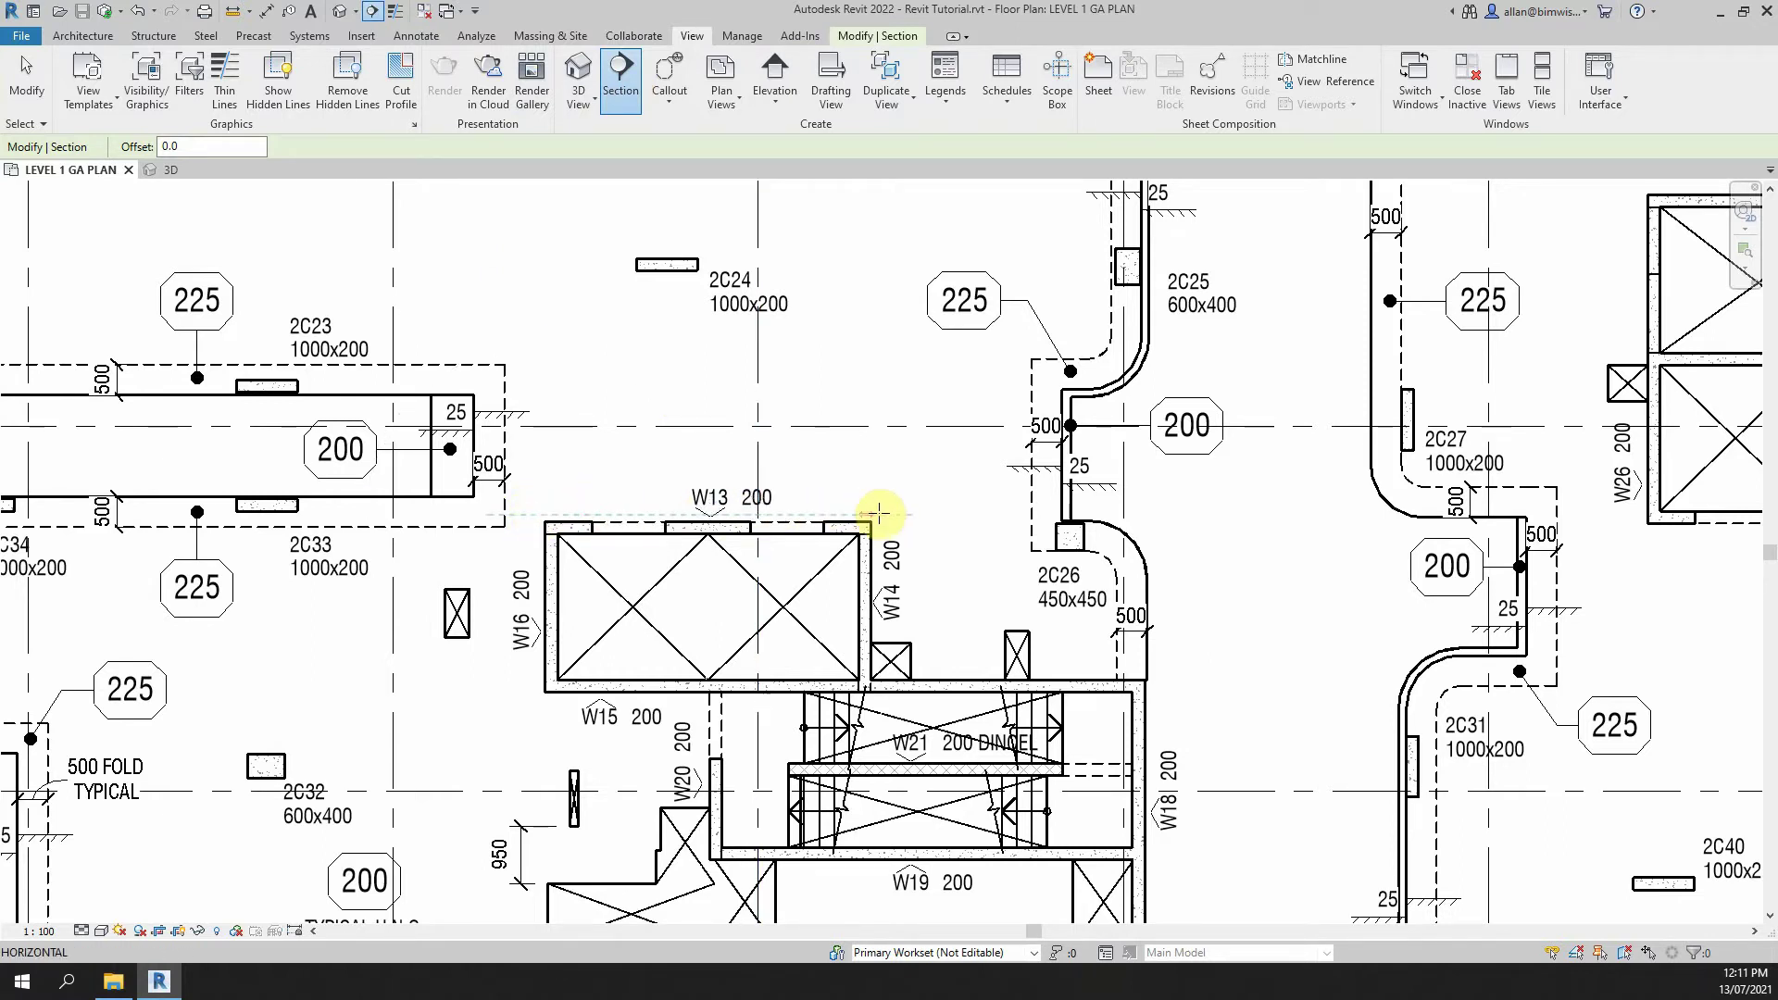
{"action": "scroll", "coordinate": [882, 512], "scroll_direction": "up", "scroll_amount": 1}
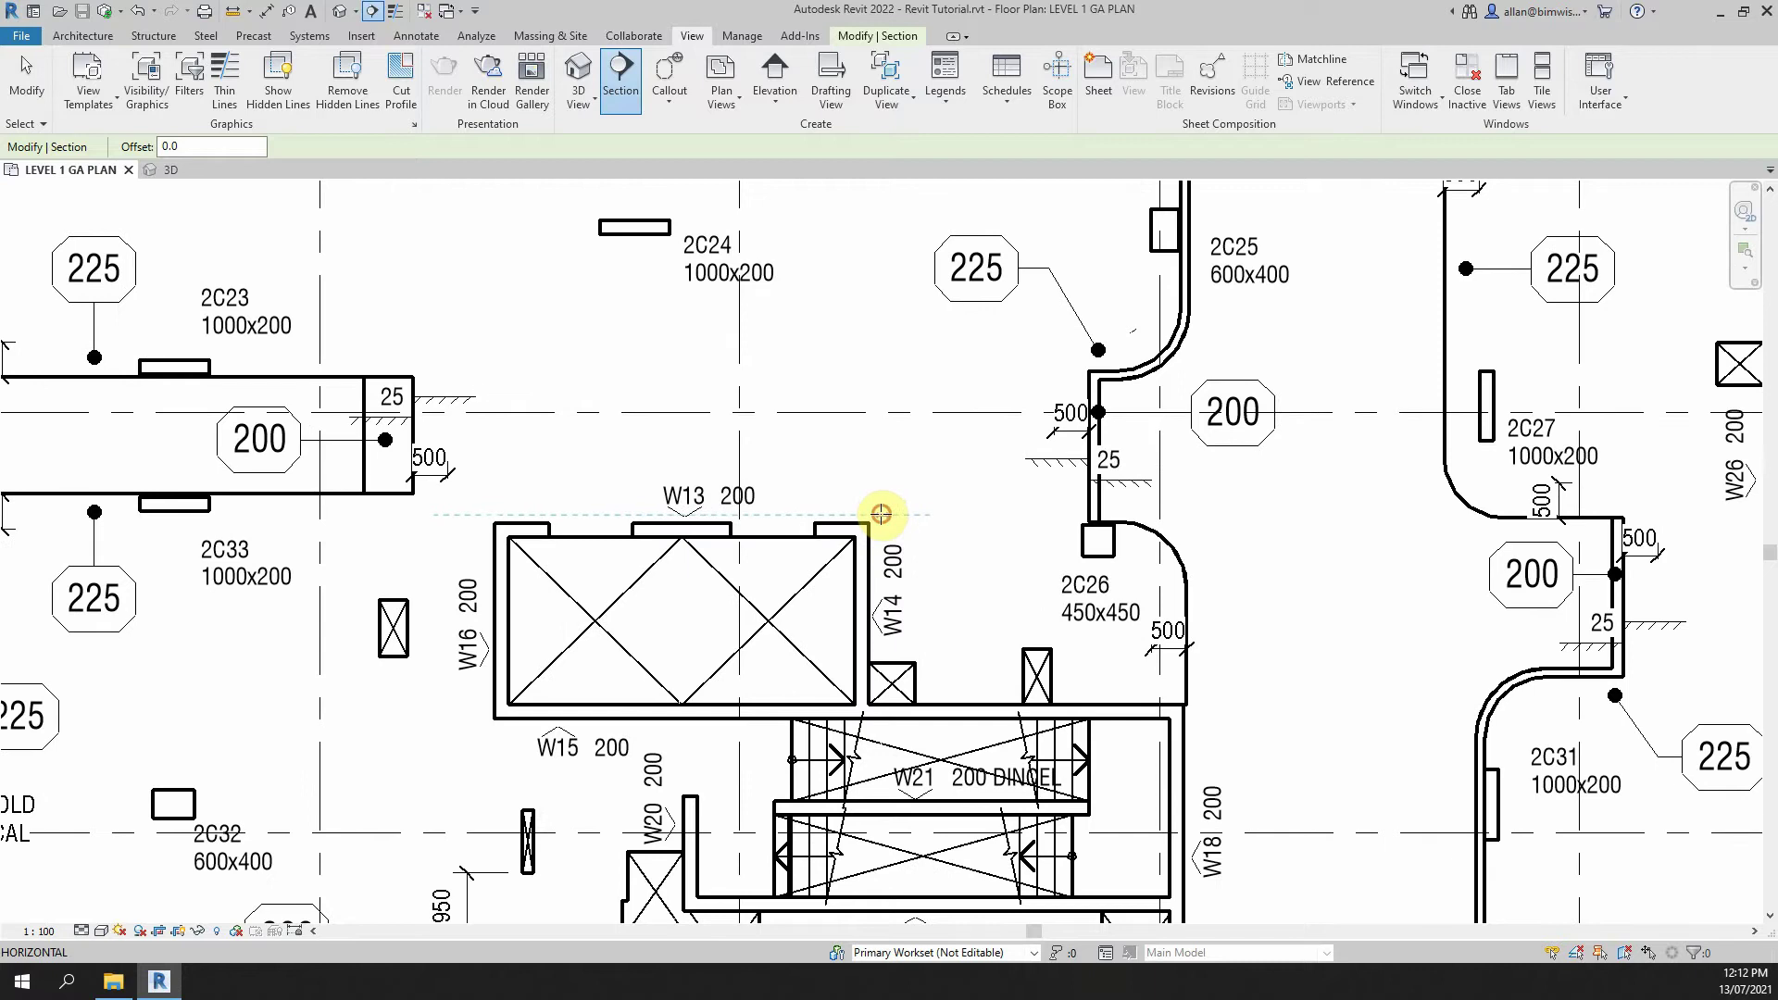
{"action": "left_click", "coordinate": [880, 514]}
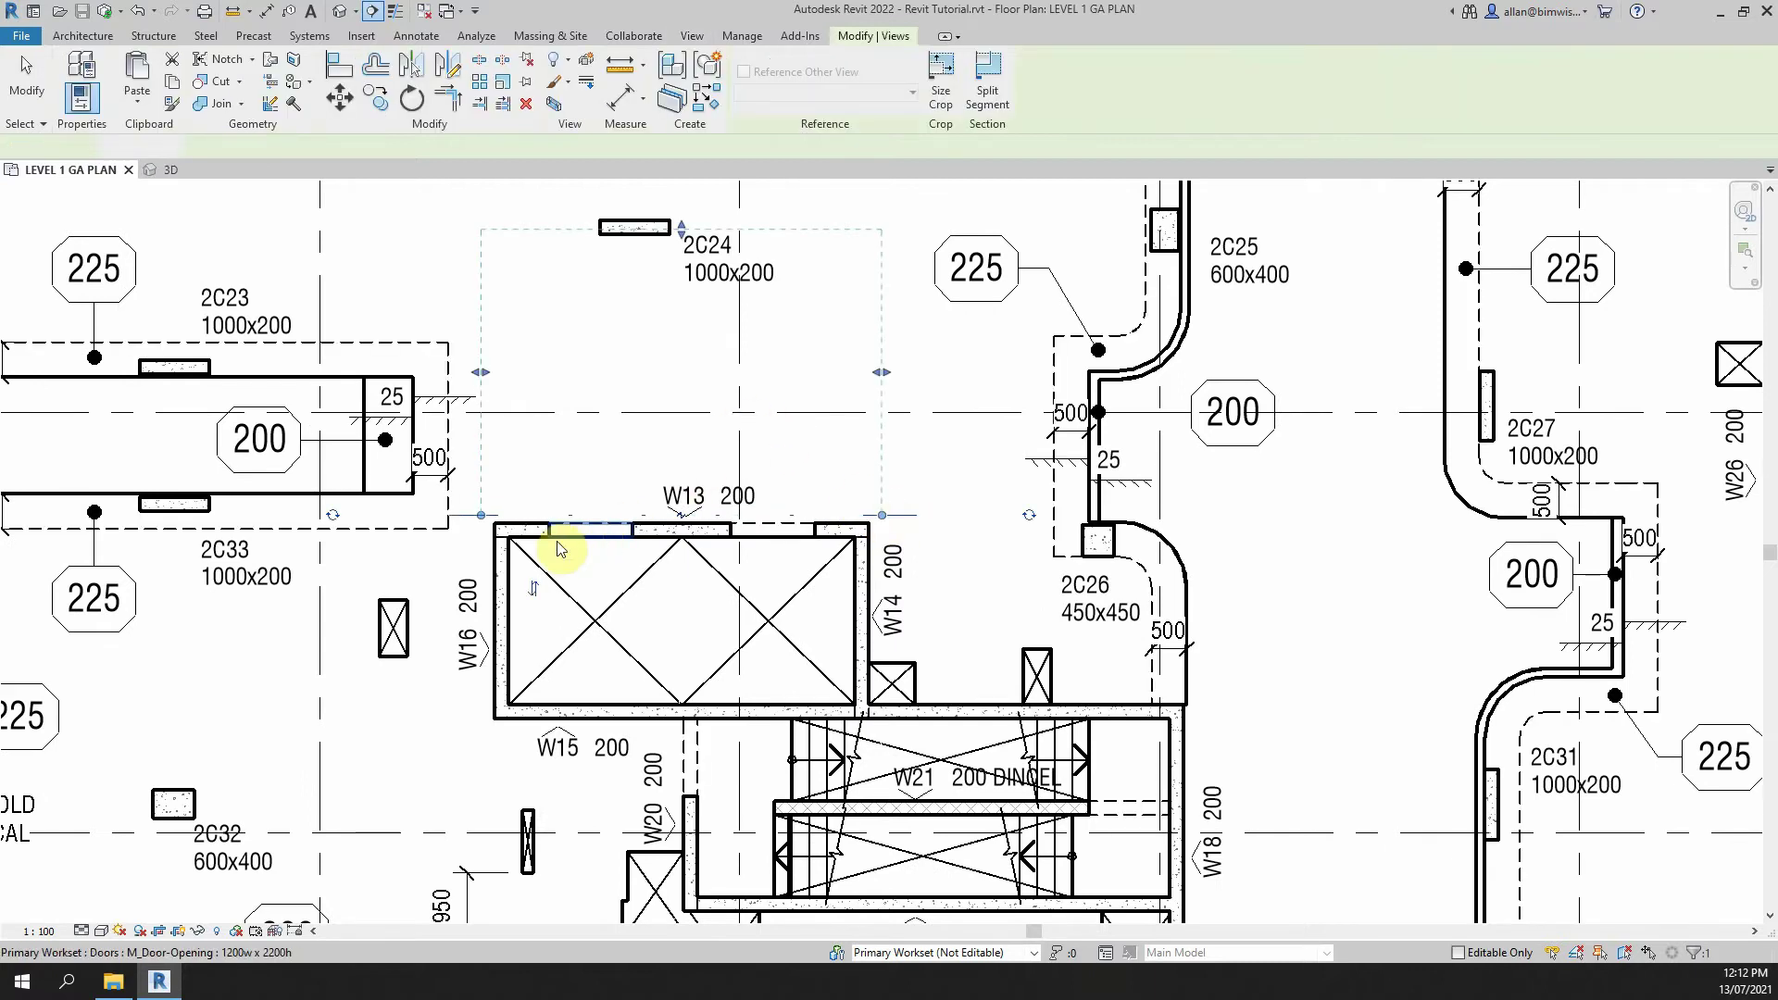
- Flip the section to look toward wall W13 and reduce its view depth to just behind the wall
{"action": "left_click", "coordinate": [534, 588]}
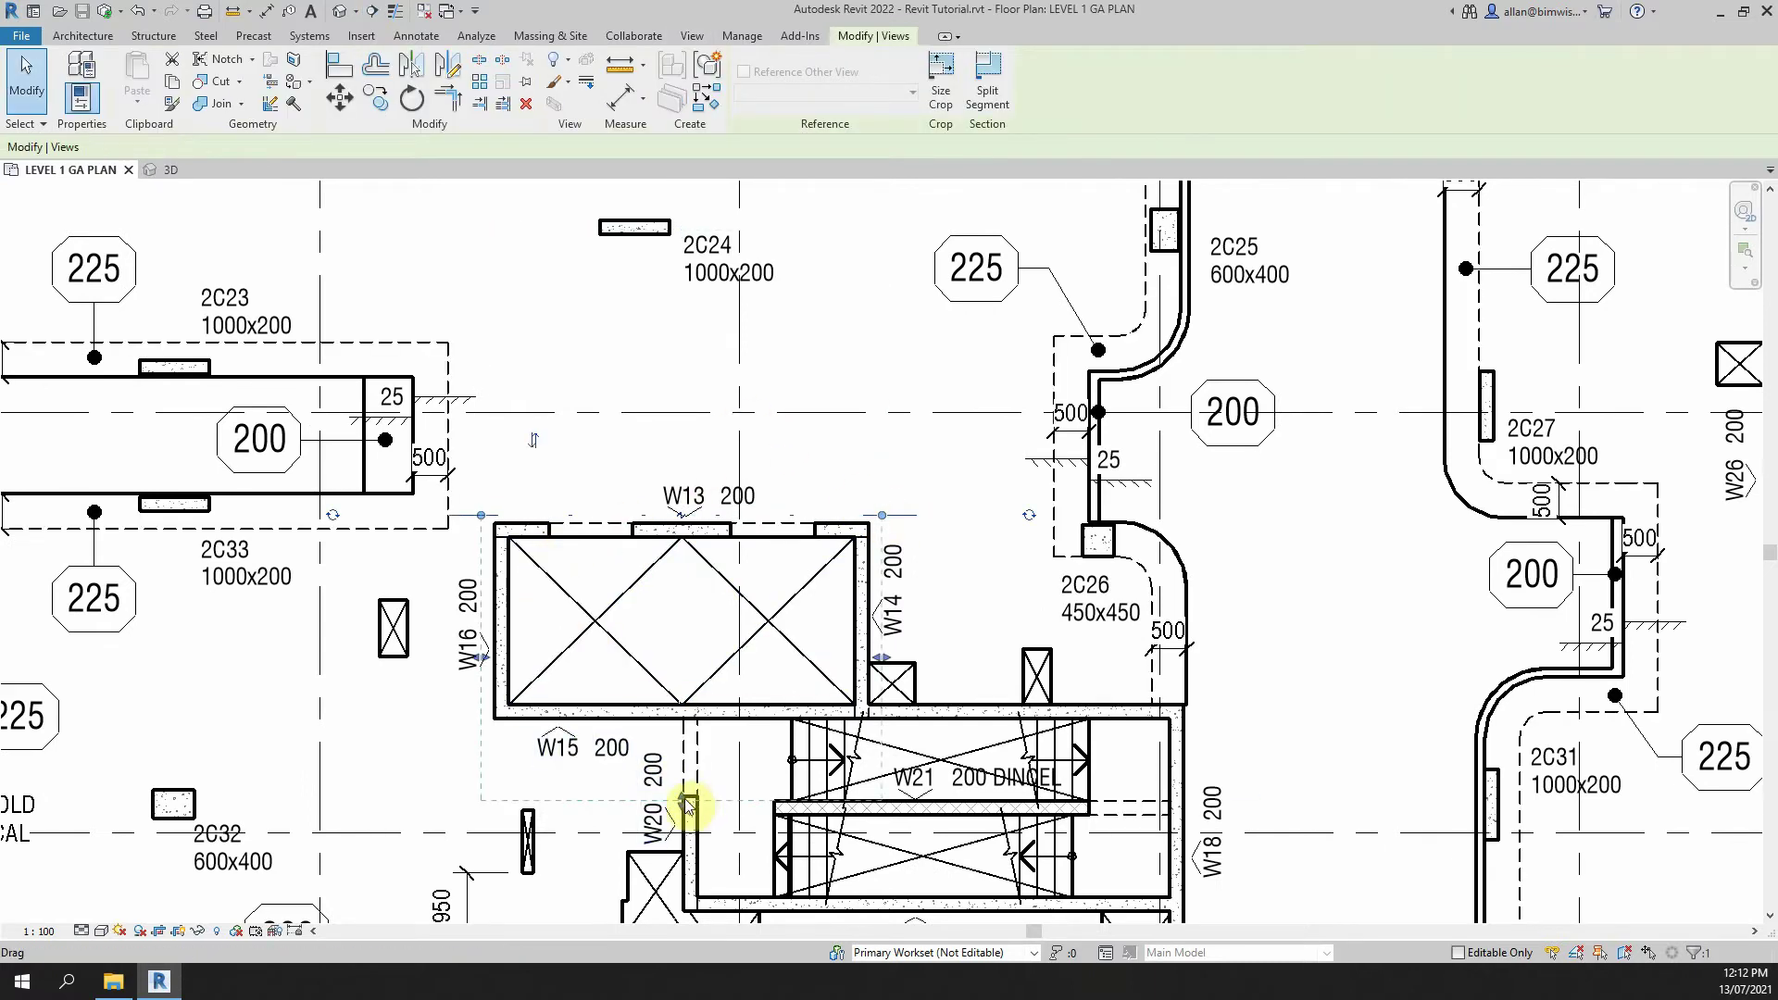
{"action": "left_click_drag", "start_coordinate": [686, 802], "coordinate": [663, 558]}
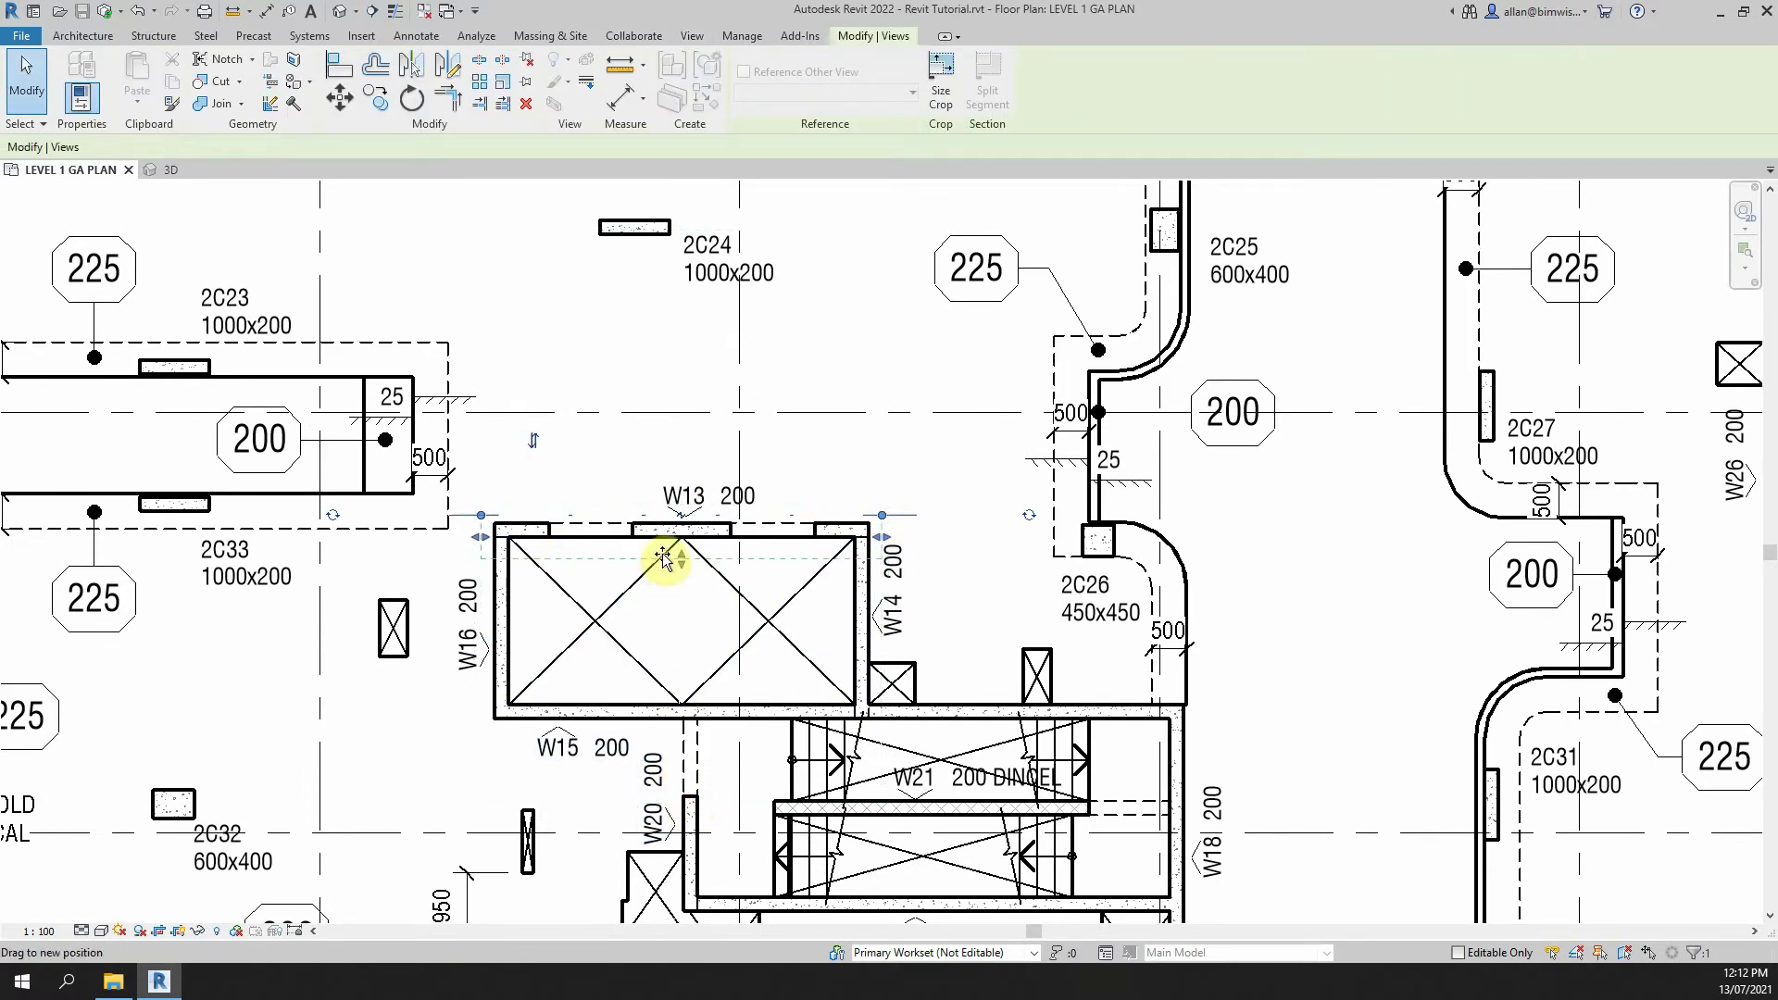
{"action": "scroll", "coordinate": [667, 604], "scroll_direction": "up", "scroll_amount": 2}
{"action": "left_click", "coordinate": [685, 608]}
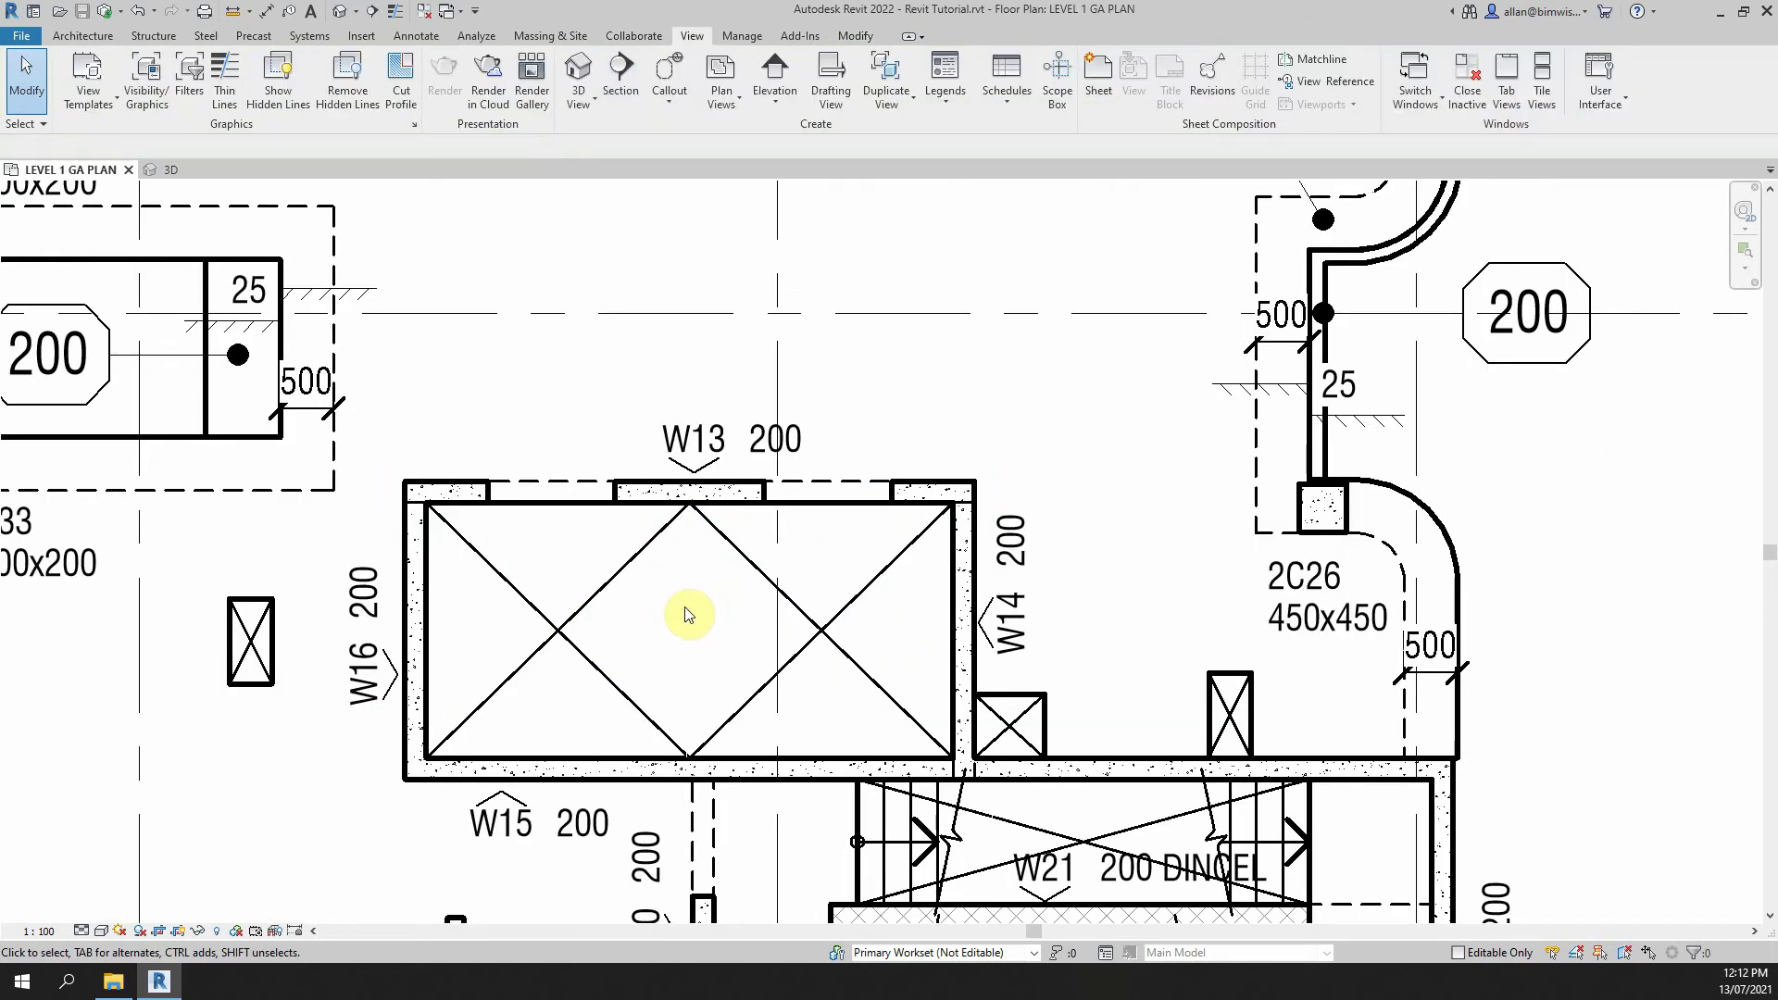
- Open the elevation view of the section in front of wall W13
{"action": "left_click", "coordinate": [496, 469]}
{"action": "right_click", "coordinate": [496, 469]}
{"action": "left_click", "coordinate": [602, 553]}
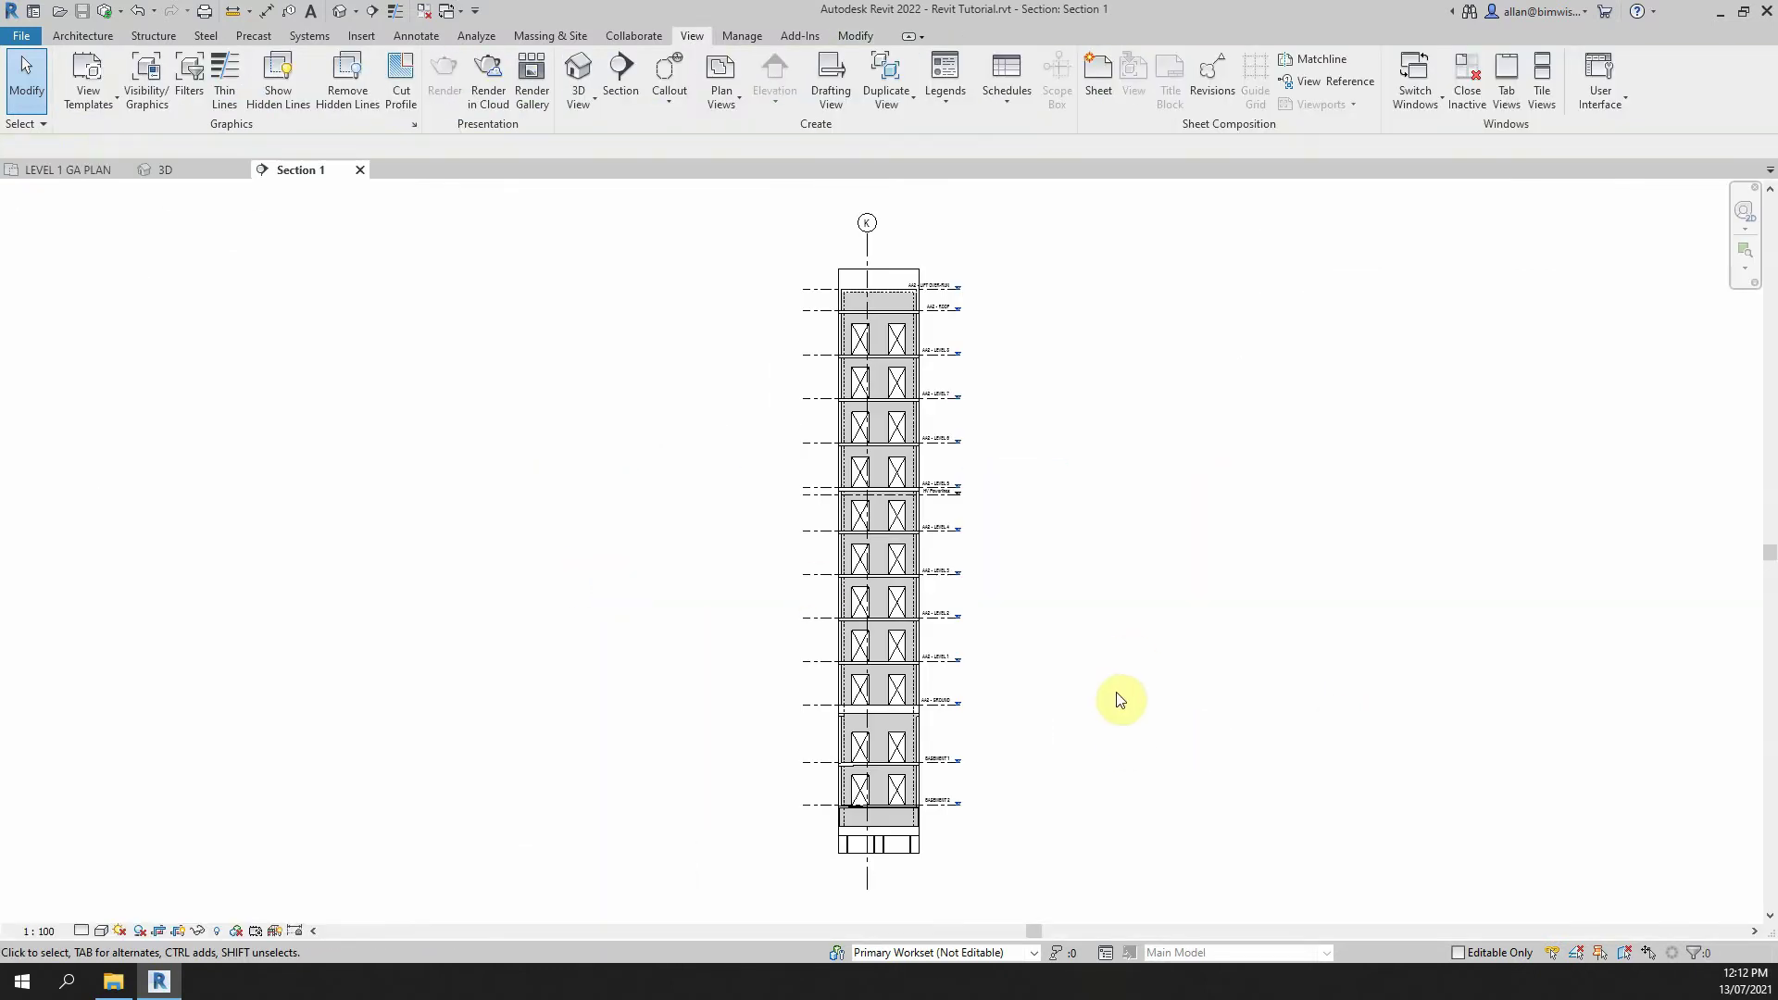
- Switch the level heads of AA2 - LEVEL 8 and AA2 - LEVEL 7 from the right to the left end of their level lines
{"action": "scroll", "coordinate": [1041, 413], "scroll_direction": "up", "scroll_amount": 1}
{"action": "middle_click_drag", "start_coordinate": [1026, 412], "coordinate": [860, 497]}
{"action": "scroll", "coordinate": [766, 325], "scroll_direction": "up", "scroll_amount": 4}
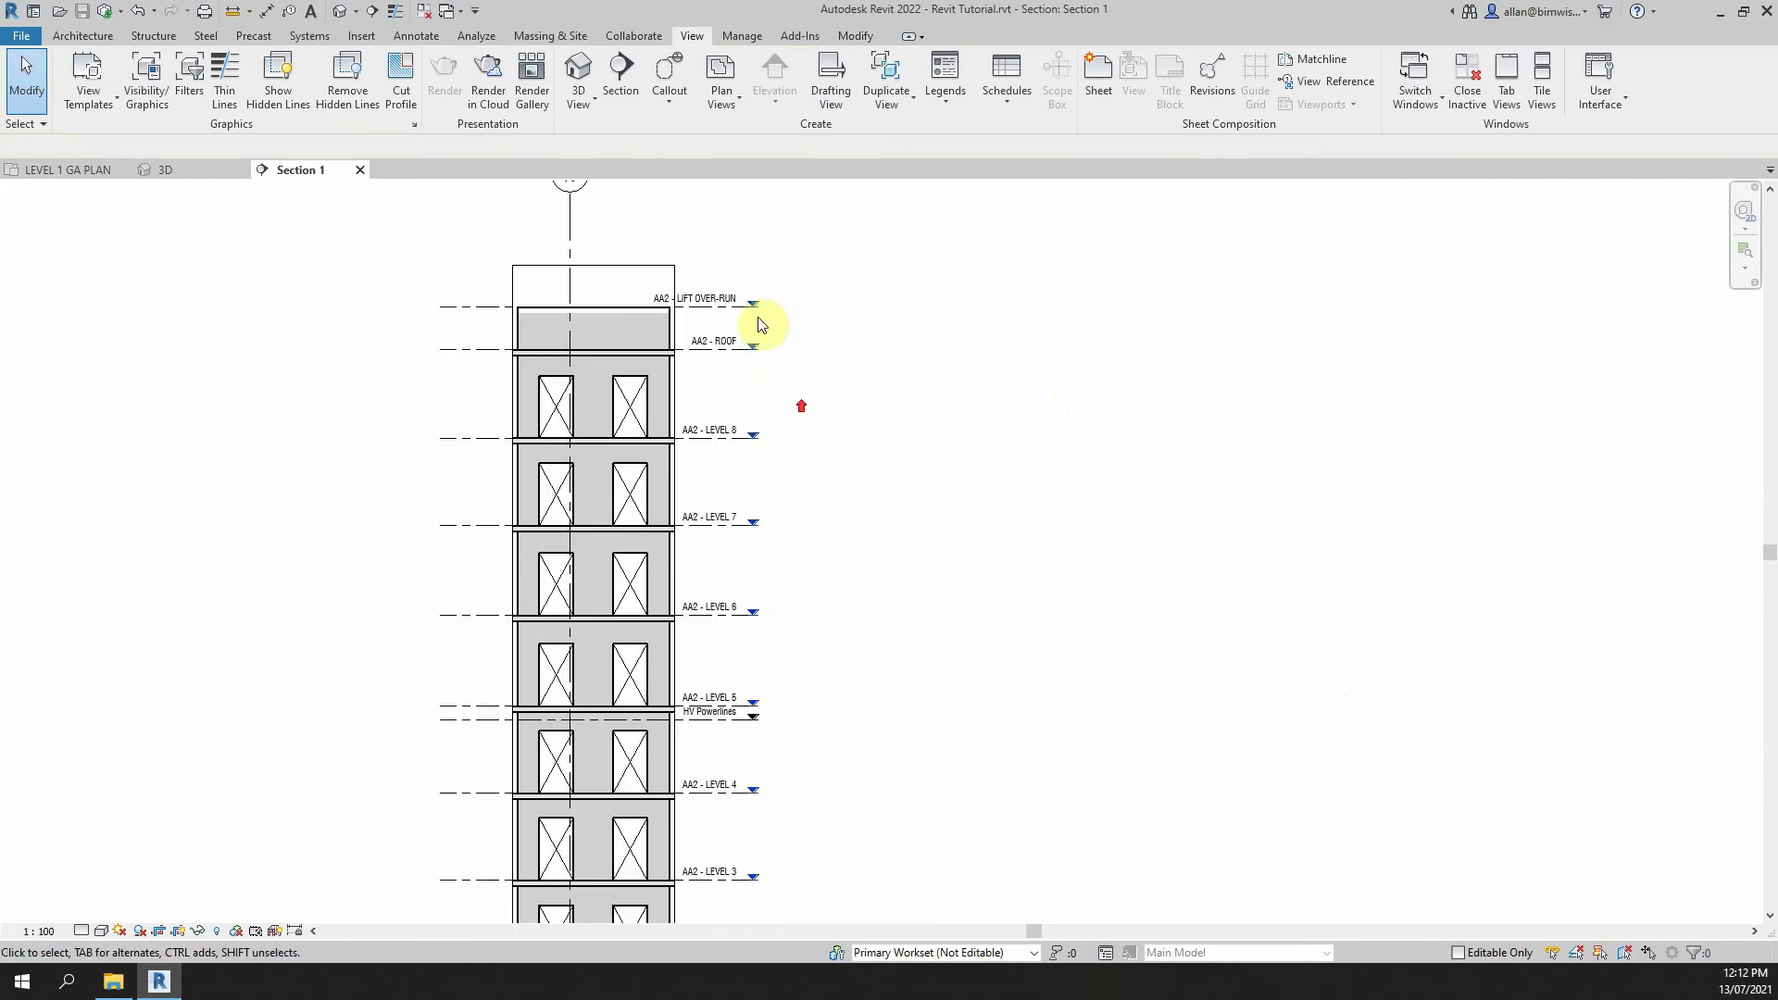
{"action": "middle_click_drag", "start_coordinate": [713, 315], "coordinate": [676, 435]}
{"action": "scroll", "coordinate": [675, 426], "scroll_direction": "down", "scroll_amount": 1}
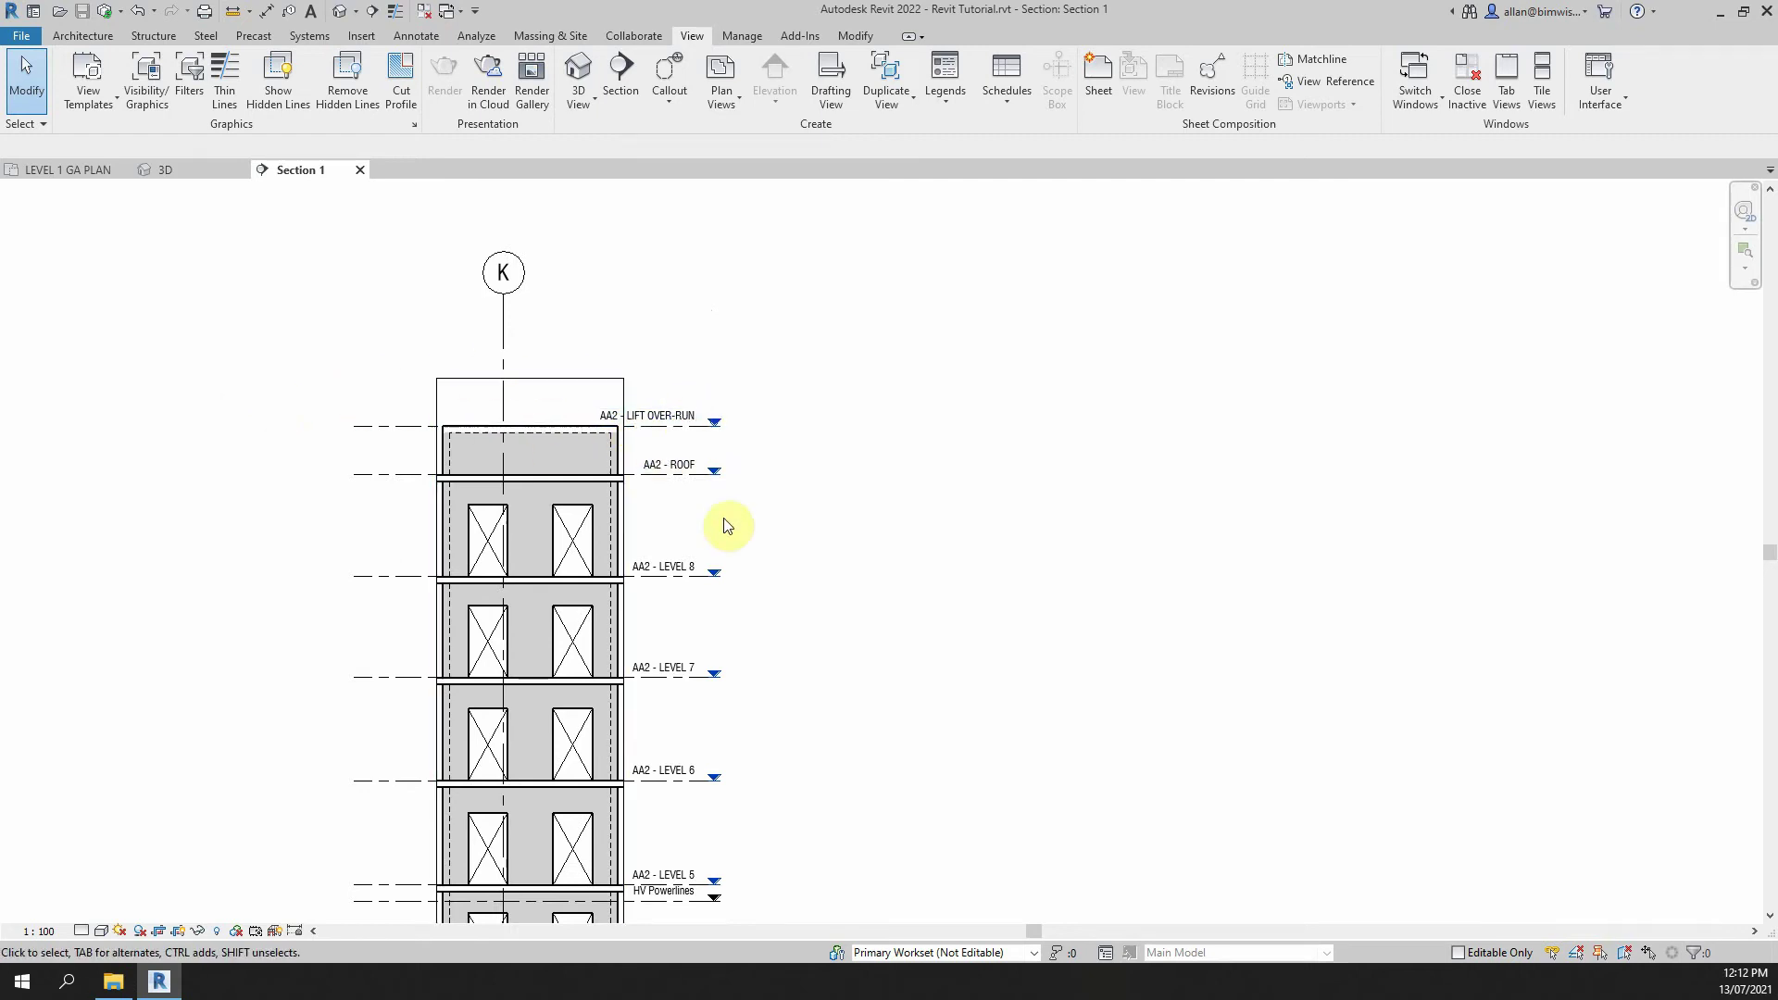
{"action": "middle_click_drag", "start_coordinate": [725, 519], "coordinate": [677, 361]}
{"action": "left_click", "coordinate": [325, 382]}
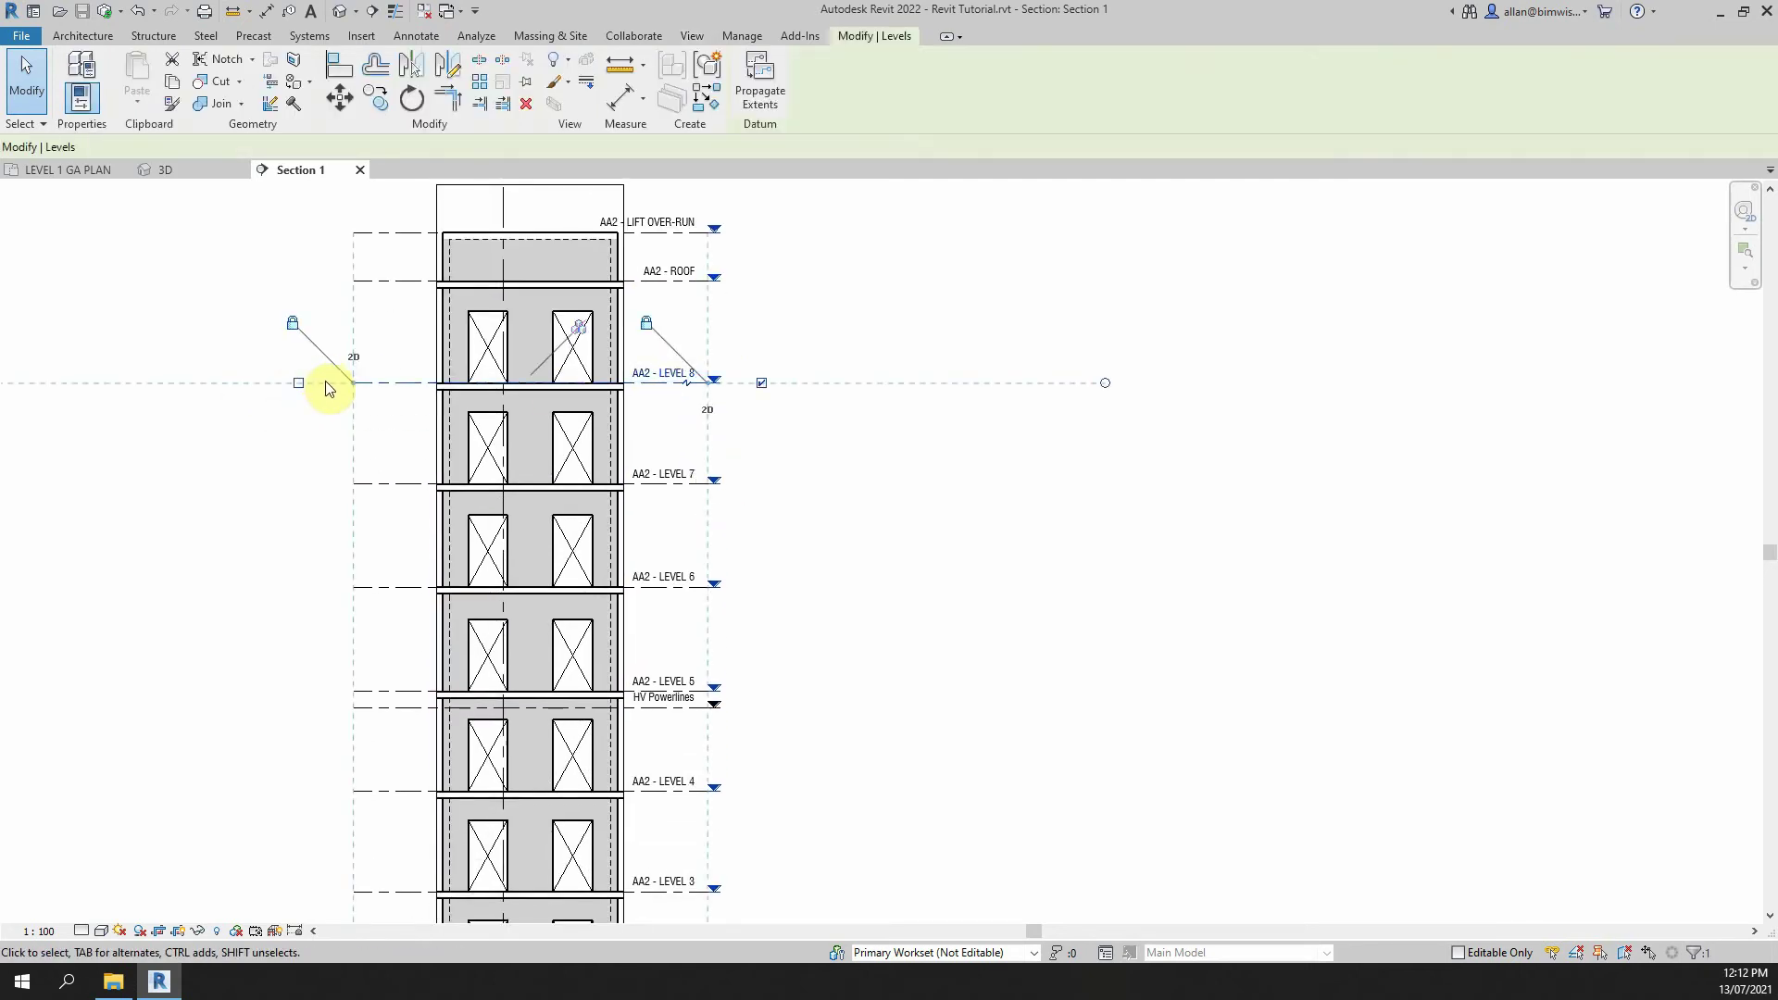
{"action": "left_click", "coordinate": [298, 382]}
{"action": "left_click", "coordinate": [761, 382]}
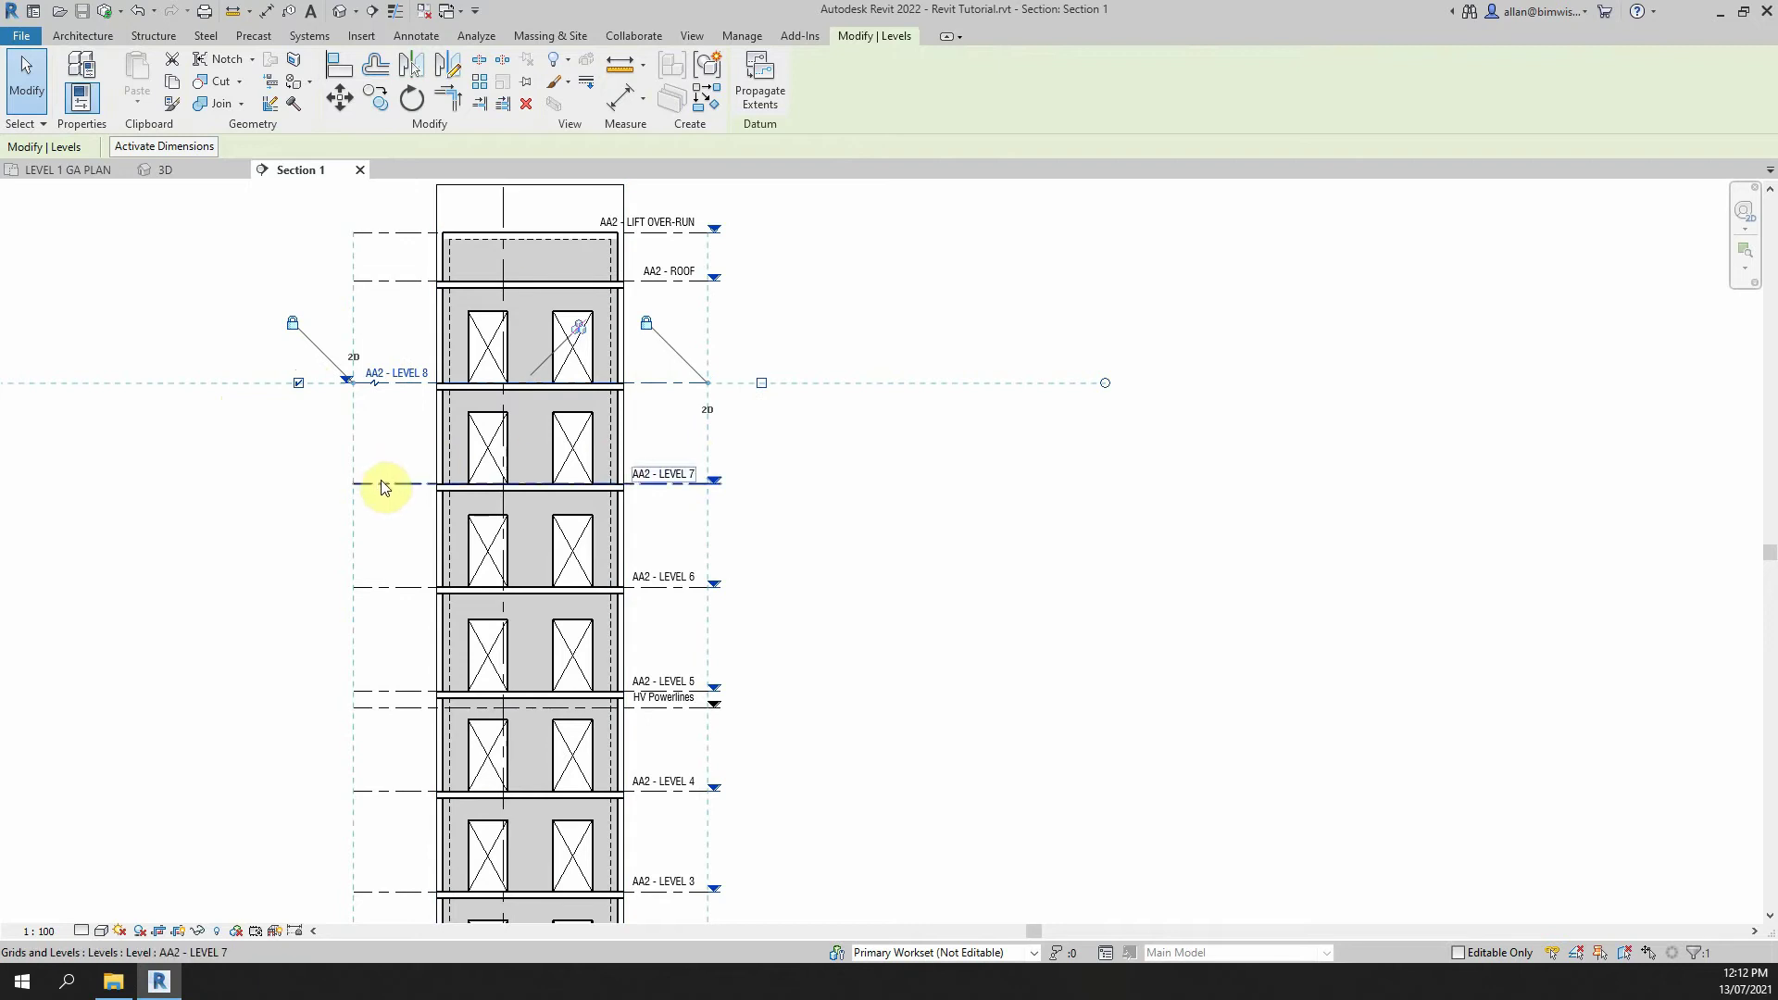
{"action": "left_click", "coordinate": [335, 484]}
{"action": "left_click", "coordinate": [299, 483]}
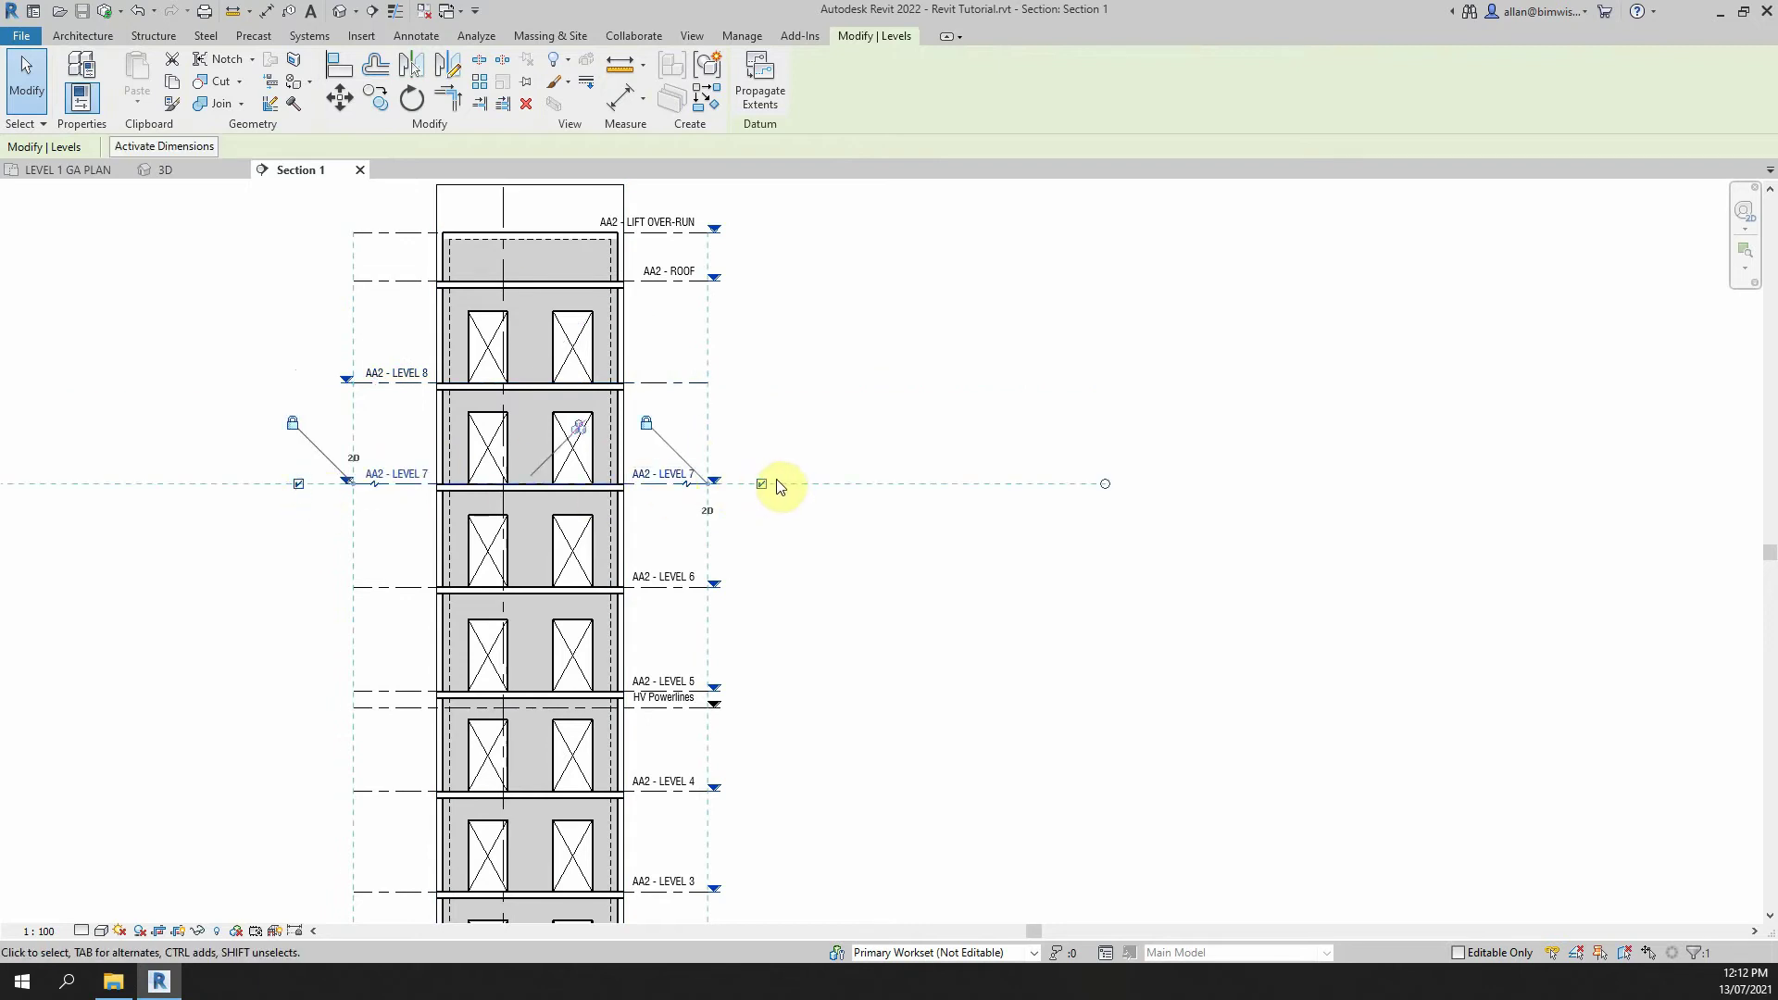
{"action": "middle_click_drag", "start_coordinate": [842, 599], "coordinate": [836, 411]}
{"action": "left_click", "coordinate": [835, 429]}
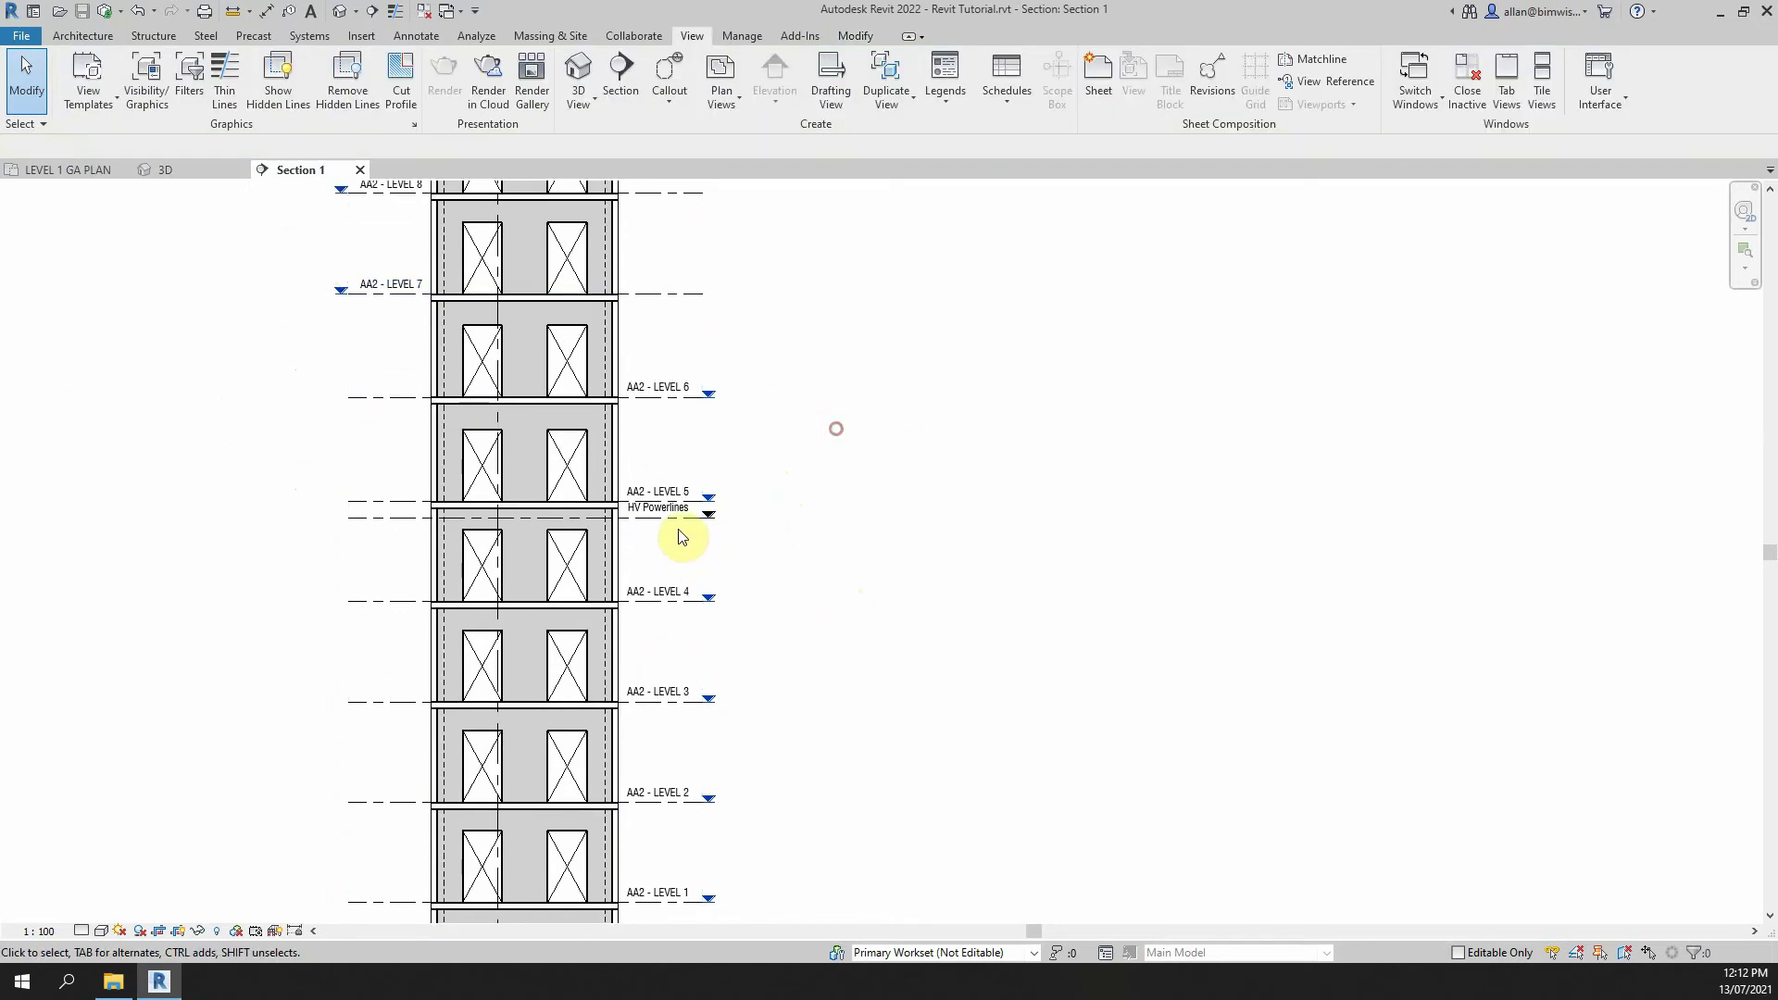
{"action": "scroll", "coordinate": [659, 520], "scroll_direction": "up", "scroll_amount": 2}
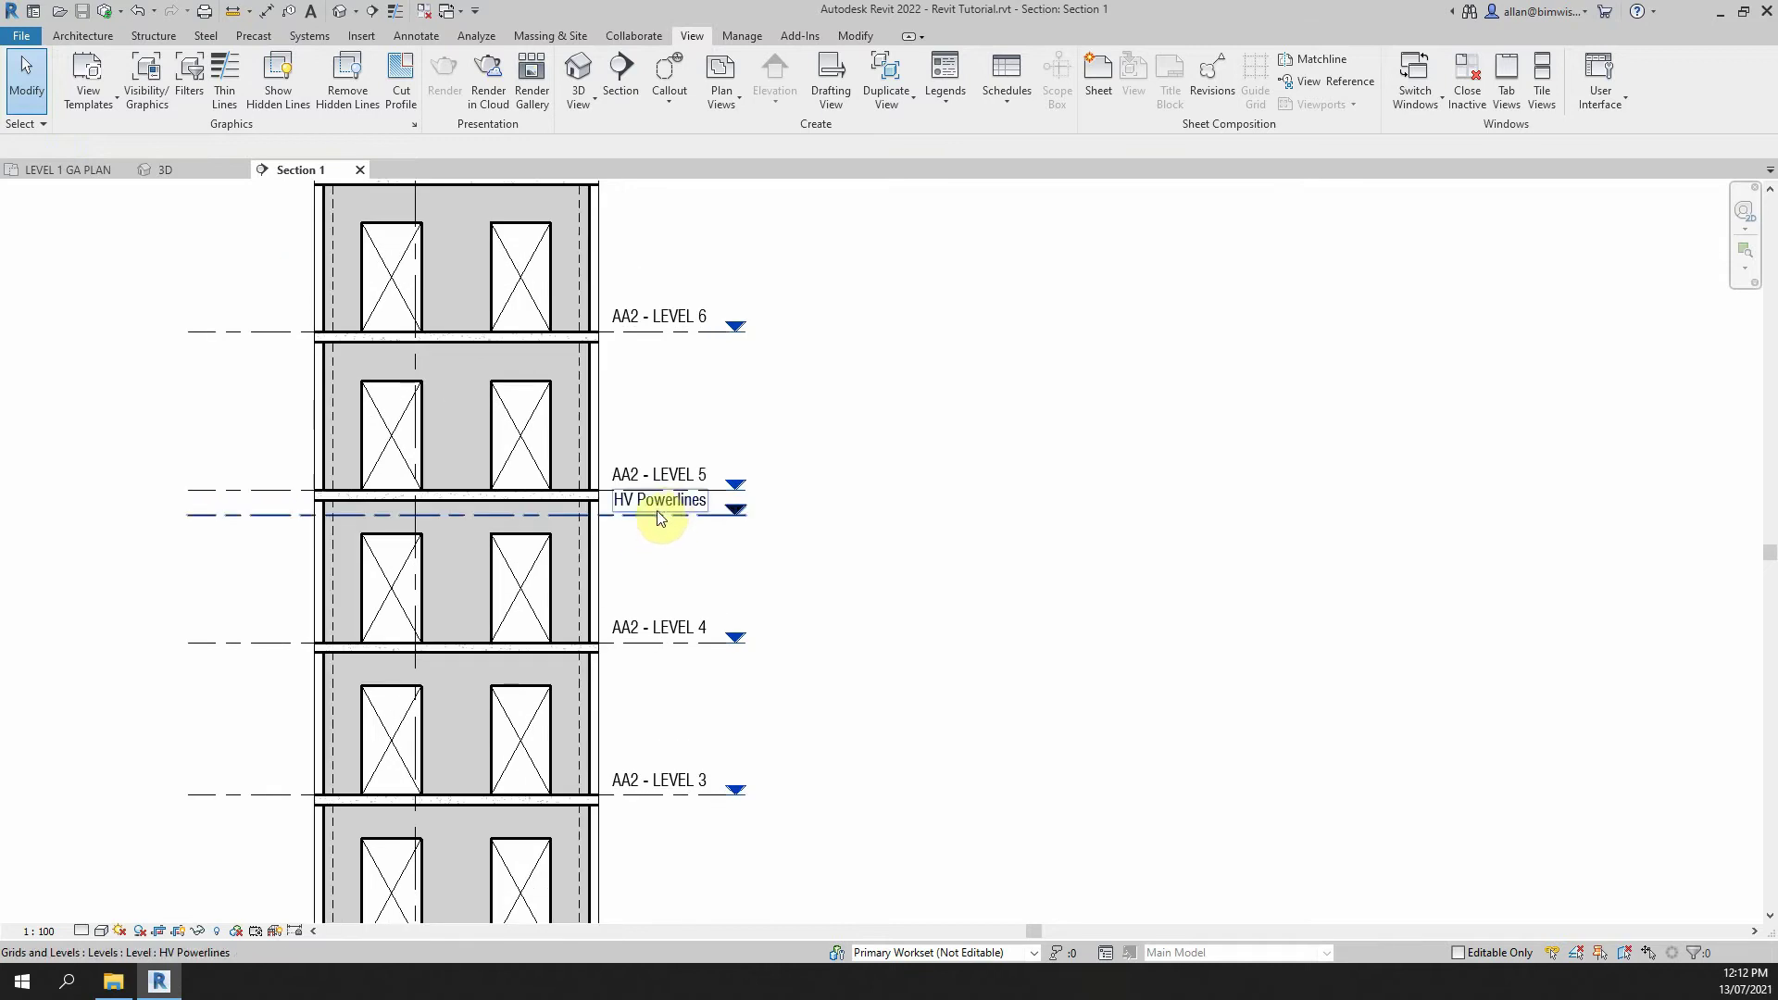
{"action": "scroll", "coordinate": [654, 519], "scroll_direction": "down", "scroll_amount": 4}
{"action": "scroll", "coordinate": [719, 566], "scroll_direction": "down", "scroll_amount": 3}
{"action": "middle_click_drag", "start_coordinate": [726, 570], "coordinate": [706, 811]}
{"action": "scroll", "coordinate": [704, 435], "scroll_direction": "up", "scroll_amount": 1}
{"action": "scroll", "coordinate": [607, 496], "scroll_direction": "up", "scroll_amount": 3}
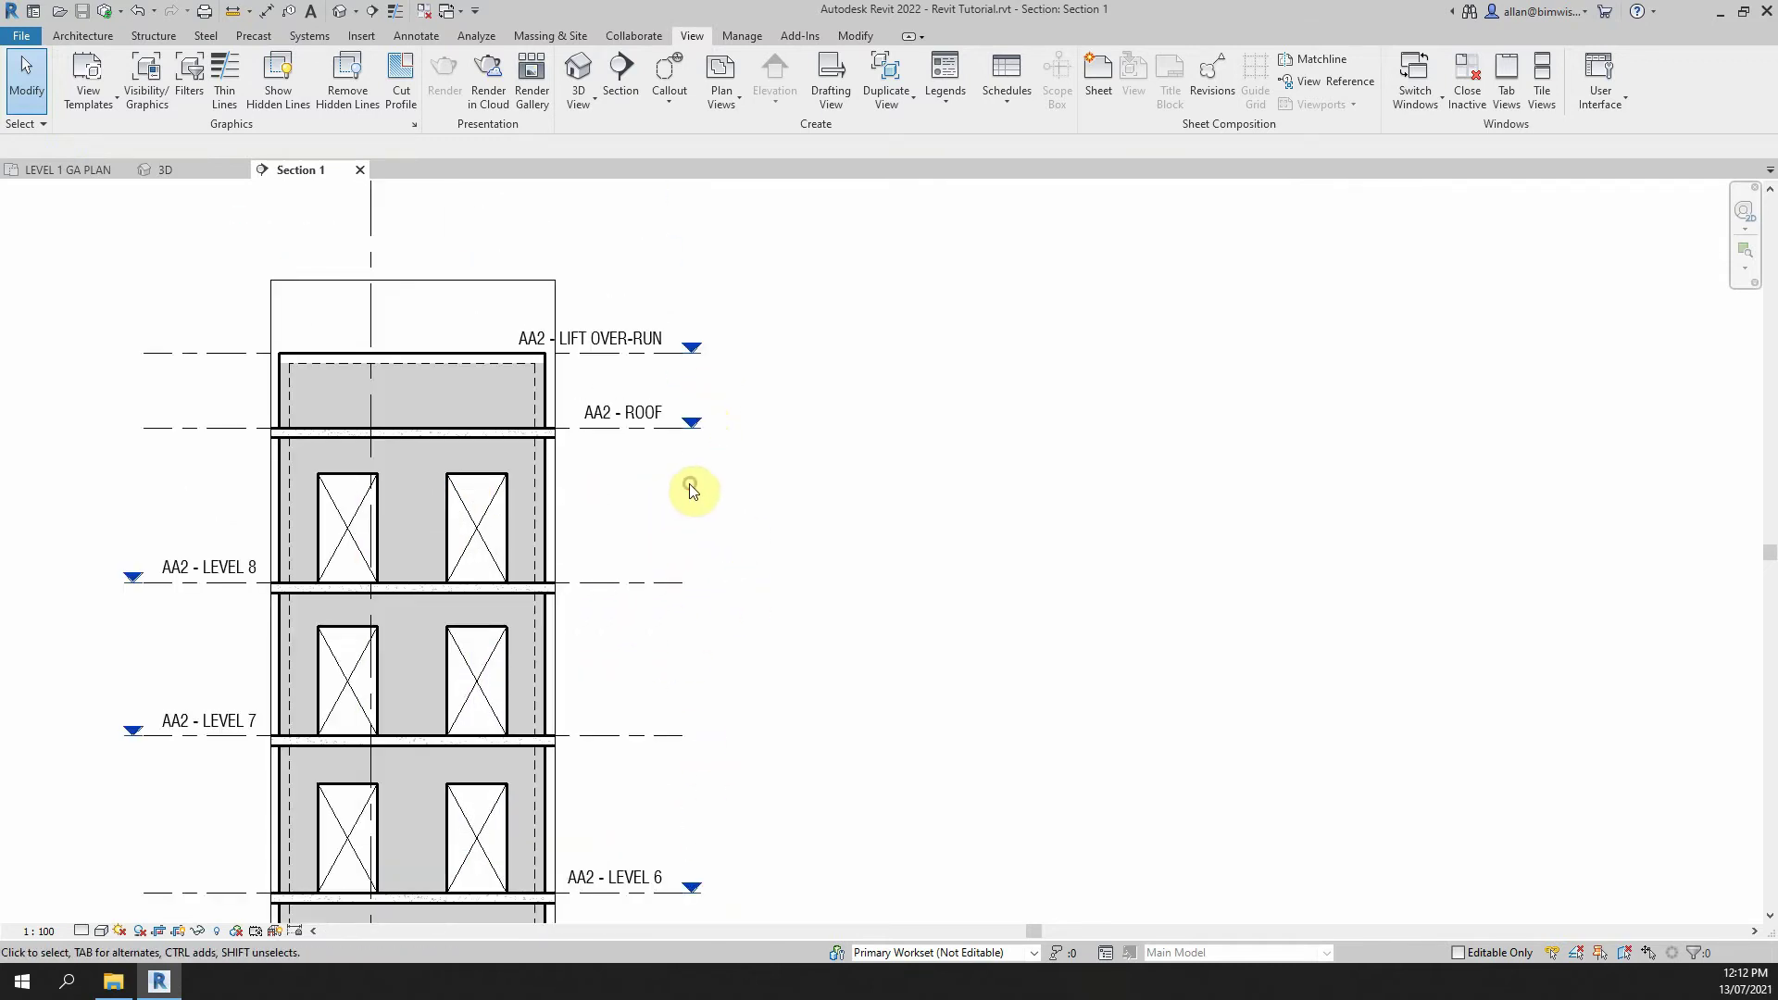
- Inspect the projection surface pattern override of the Walls category in the section view's Visibility/Graphic Overrides
{"action": "key", "text": "v"}
{"action": "key", "text": "g"}
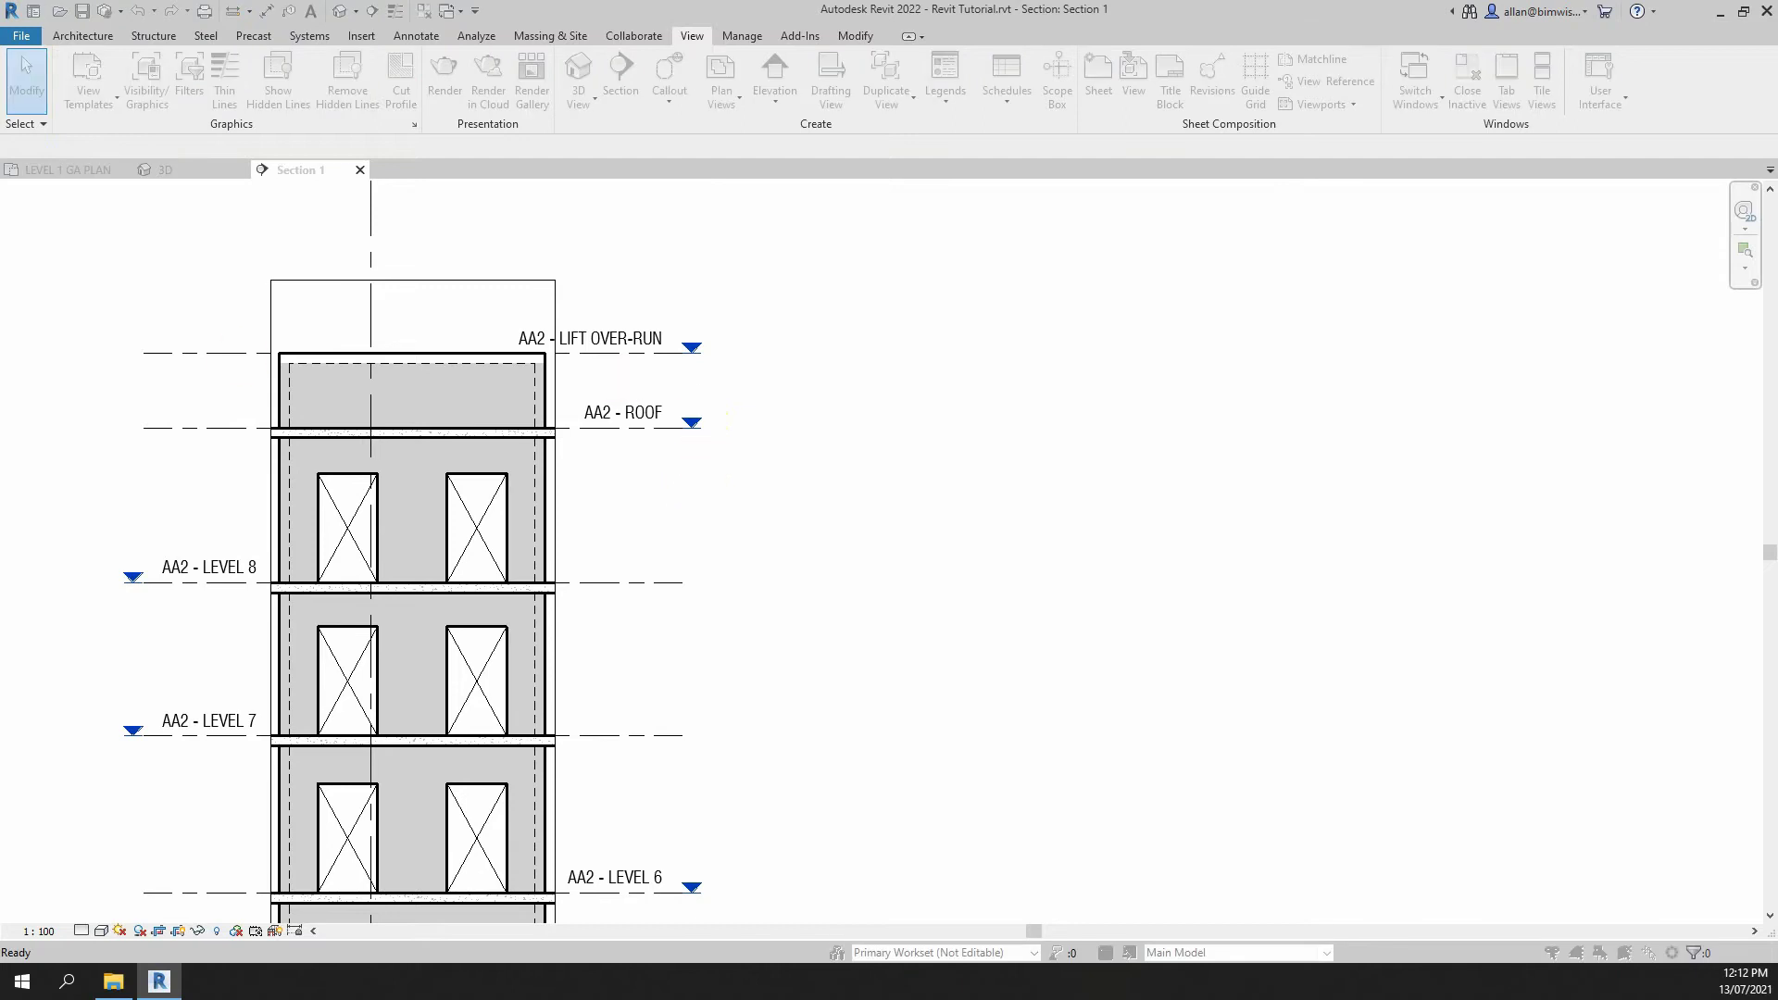
{"action": "left_click_drag", "start_coordinate": [1071, 270], "coordinate": [1116, 270]}
{"action": "scroll", "coordinate": [676, 438], "scroll_direction": "down", "scroll_amount": 1}
{"action": "left_click", "coordinate": [650, 481]}
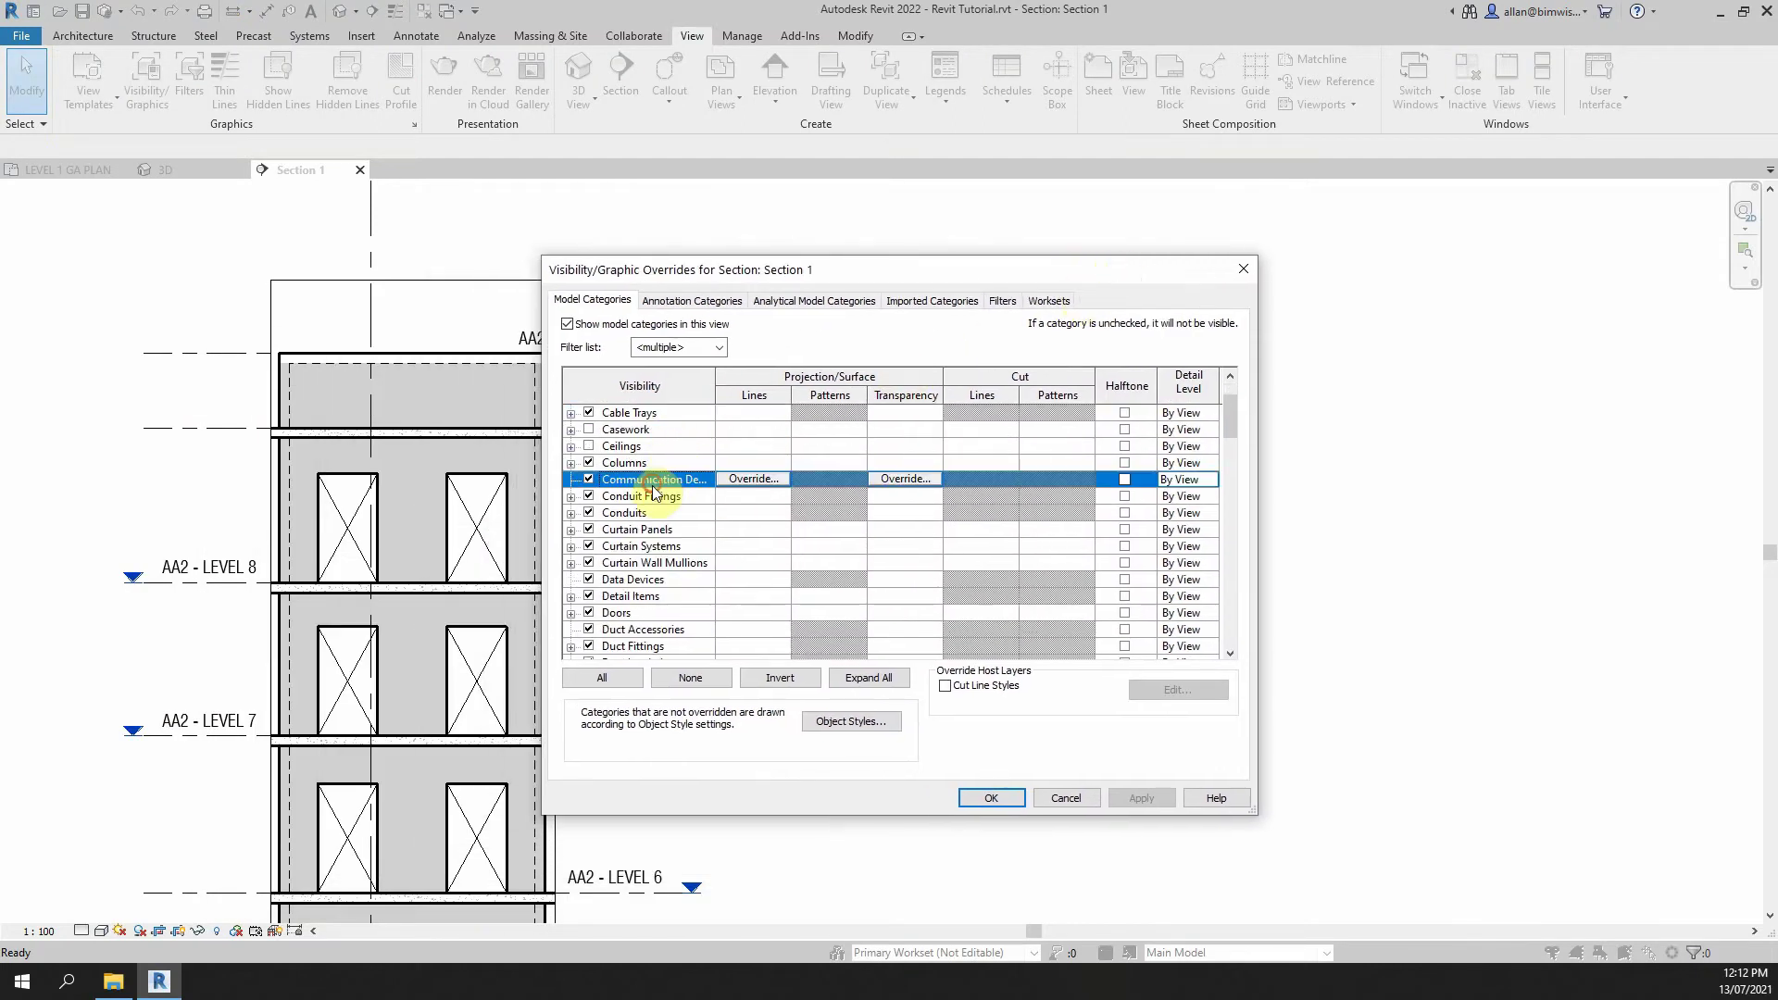
{"action": "key", "text": "w"}
{"action": "scroll", "coordinate": [665, 564], "scroll_direction": "down", "scroll_amount": 1}
{"action": "left_click", "coordinate": [817, 612]}
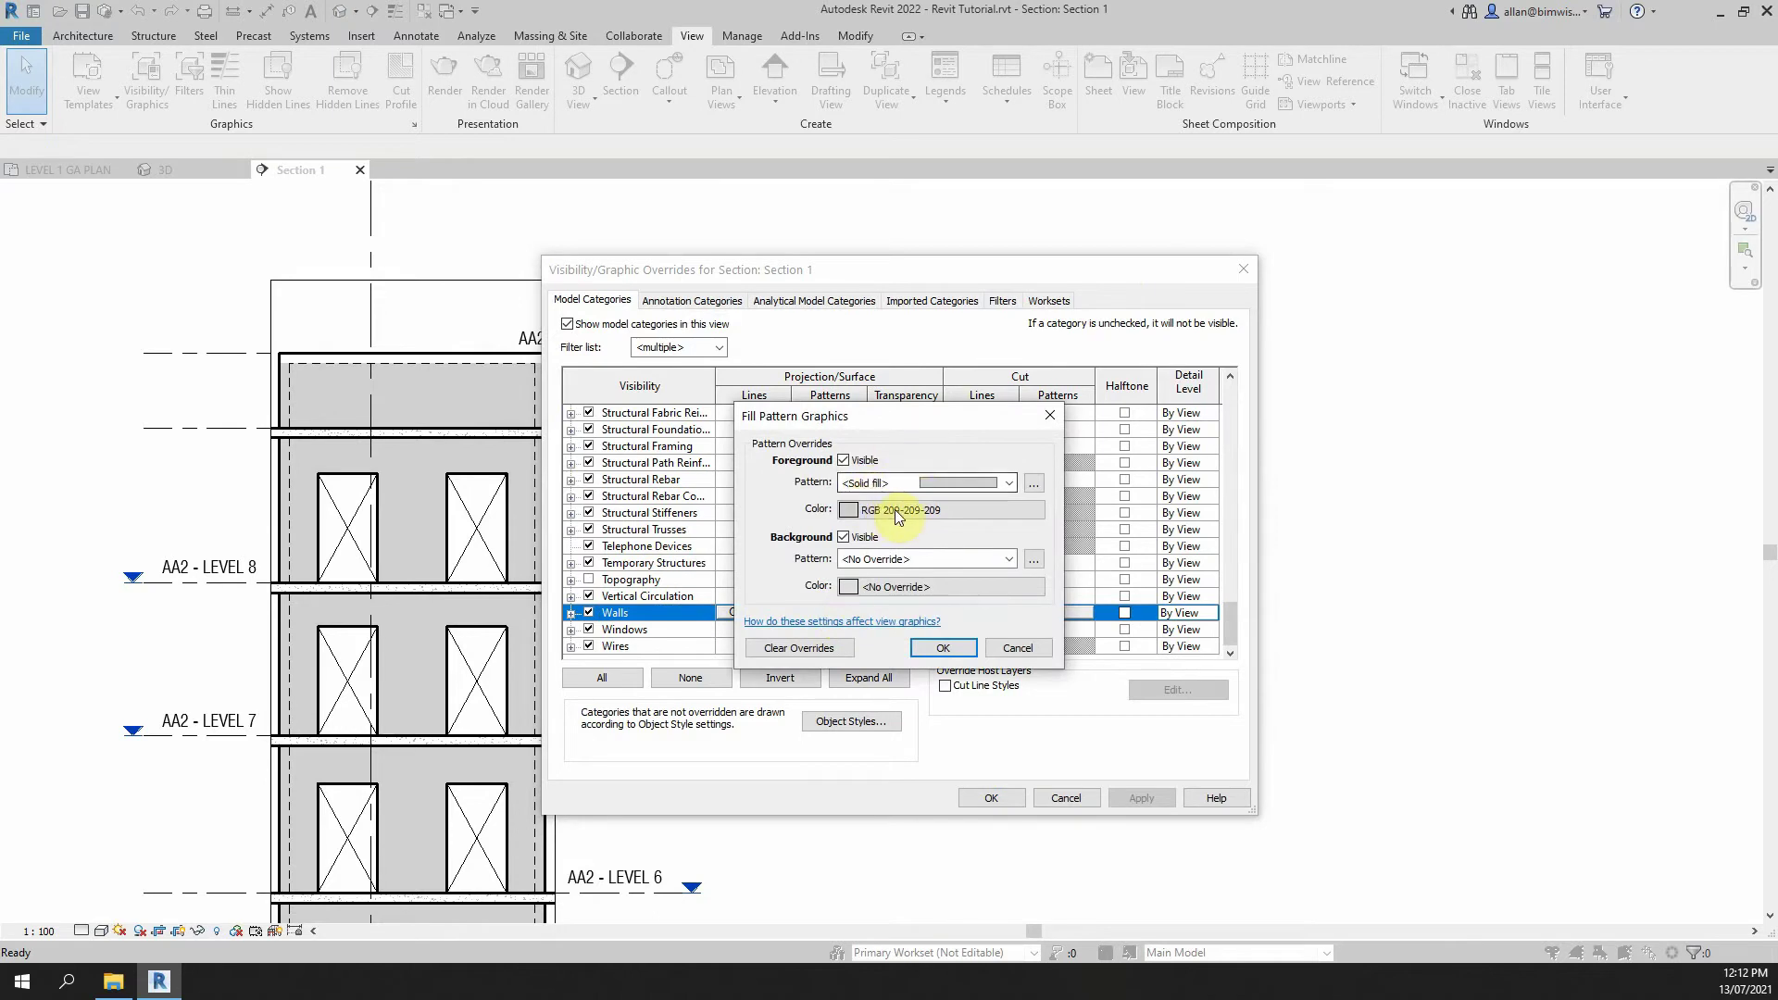
{"action": "left_click", "coordinate": [1015, 648]}
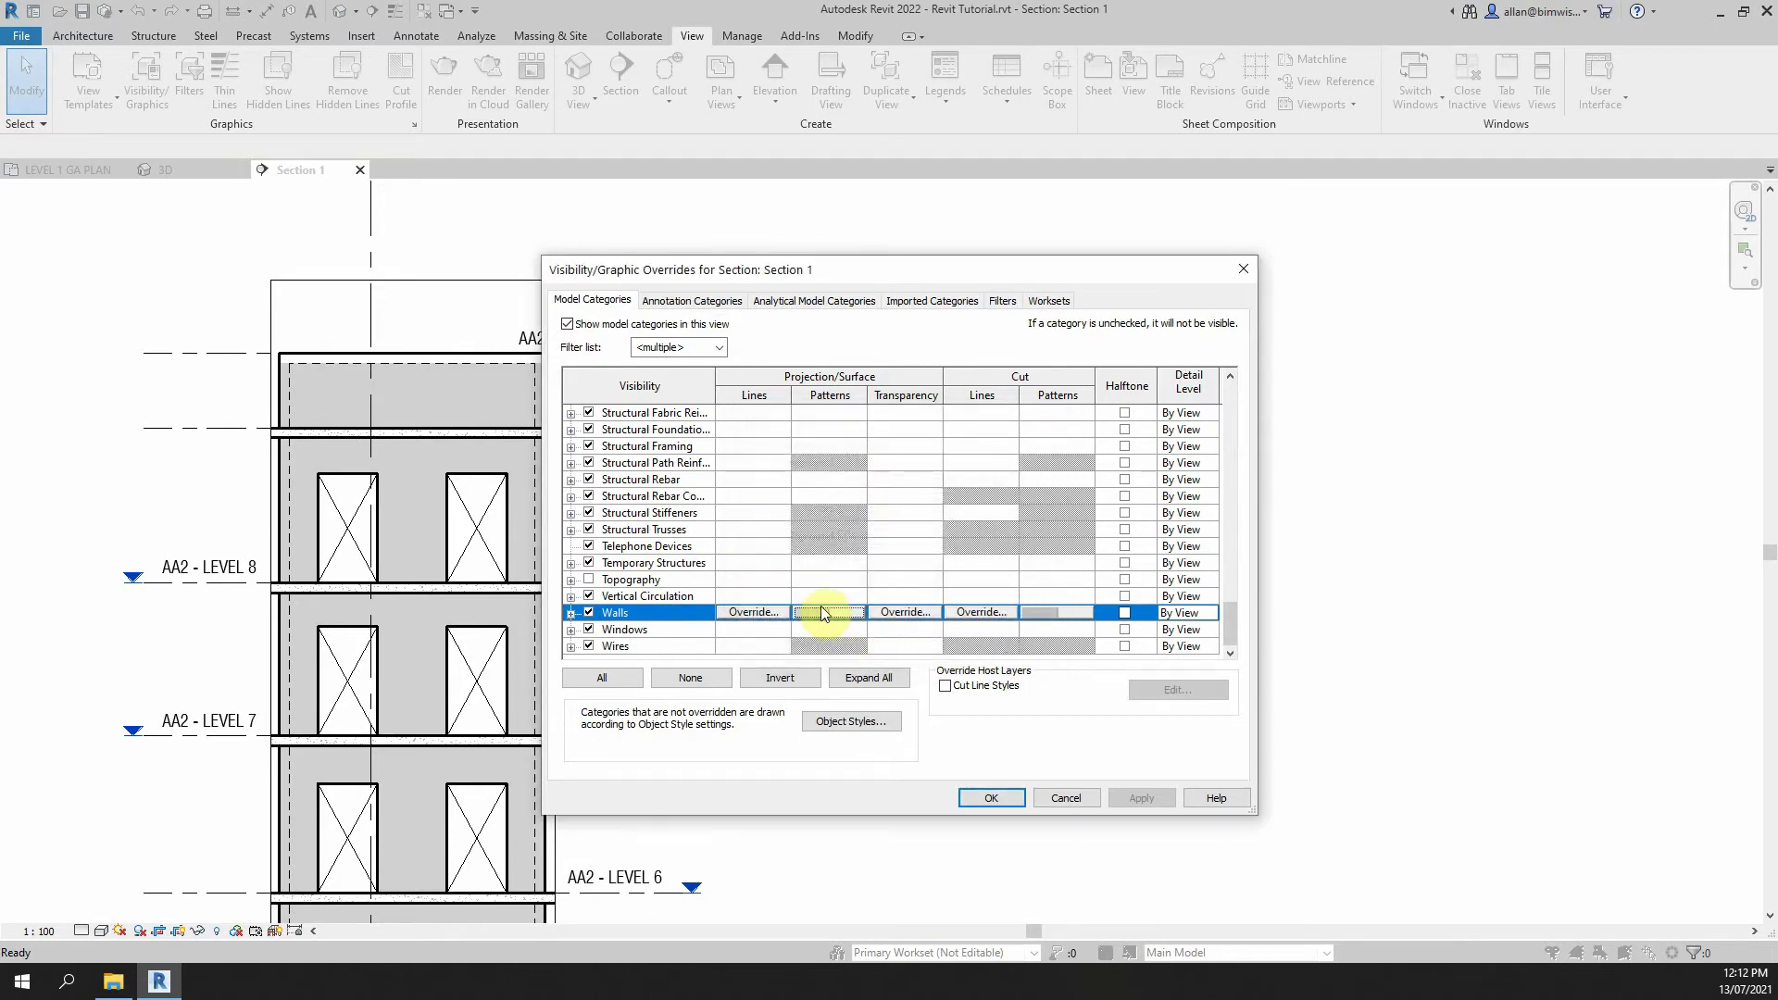
{"action": "left_click", "coordinate": [990, 797]}
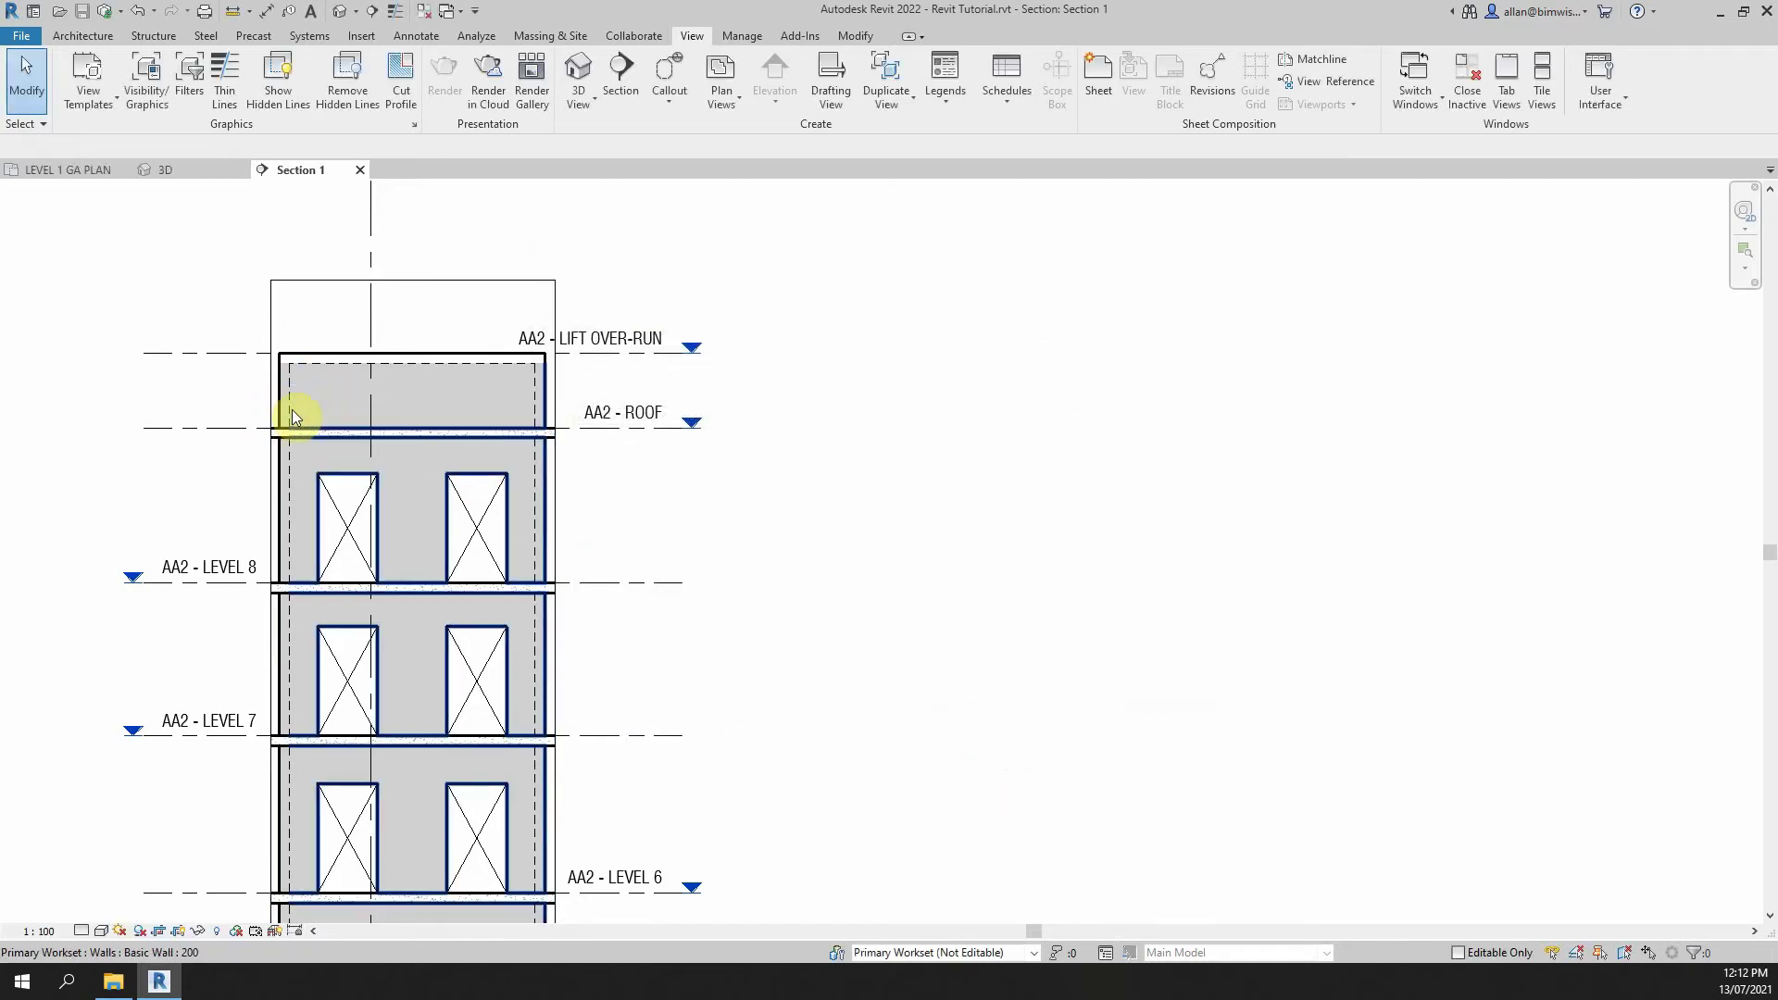
- Examine the wall elevation over its full height, from the lift over-run down to the basement levels and back up
{"action": "middle_click_drag", "start_coordinate": [758, 587], "coordinate": [752, 385]}
{"action": "scroll", "coordinate": [752, 385], "scroll_direction": "down", "scroll_amount": 3}
{"action": "middle_click_drag", "start_coordinate": [703, 545], "coordinate": [768, 303]}
{"action": "middle_click_drag", "start_coordinate": [781, 484], "coordinate": [775, 236]}
{"action": "scroll", "coordinate": [797, 397], "scroll_direction": "up", "scroll_amount": 1}
{"action": "middle_click_drag", "start_coordinate": [801, 412], "coordinate": [595, 725]}
{"action": "scroll", "coordinate": [595, 726], "scroll_direction": "up", "scroll_amount": 4}
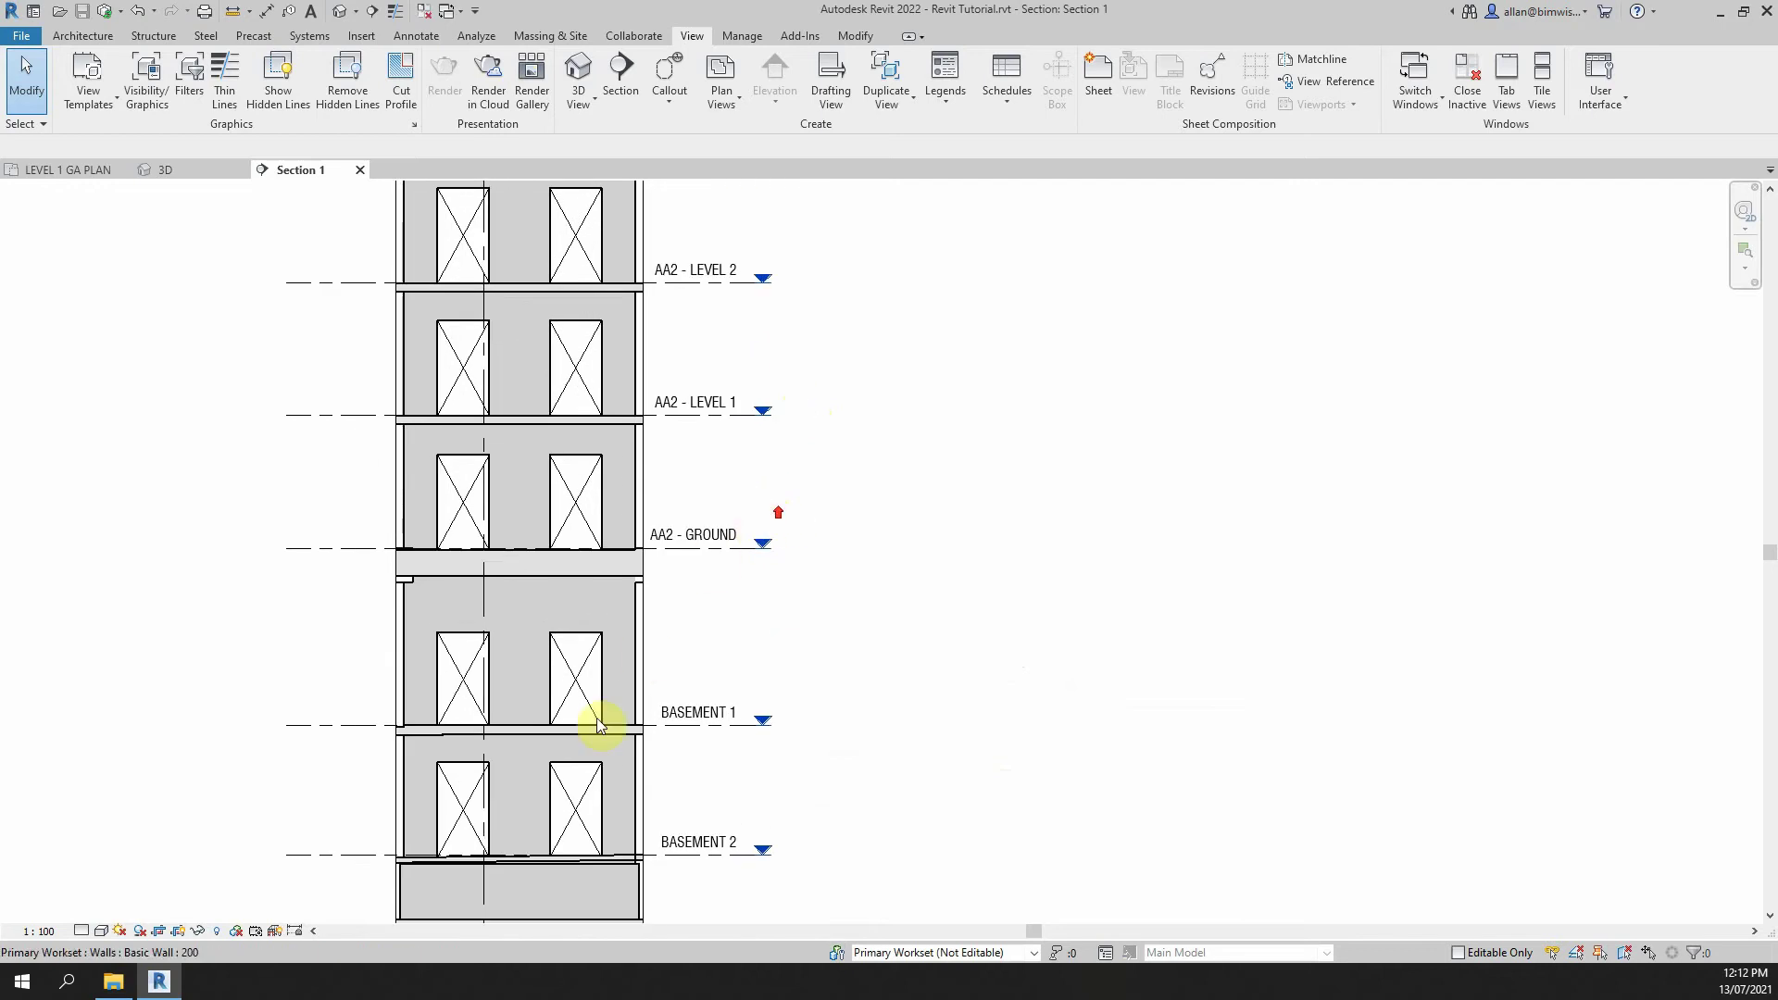
{"action": "middle_click_drag", "start_coordinate": [476, 504], "coordinate": [469, 652]}
{"action": "scroll", "coordinate": [576, 567], "scroll_direction": "down", "scroll_amount": 4}
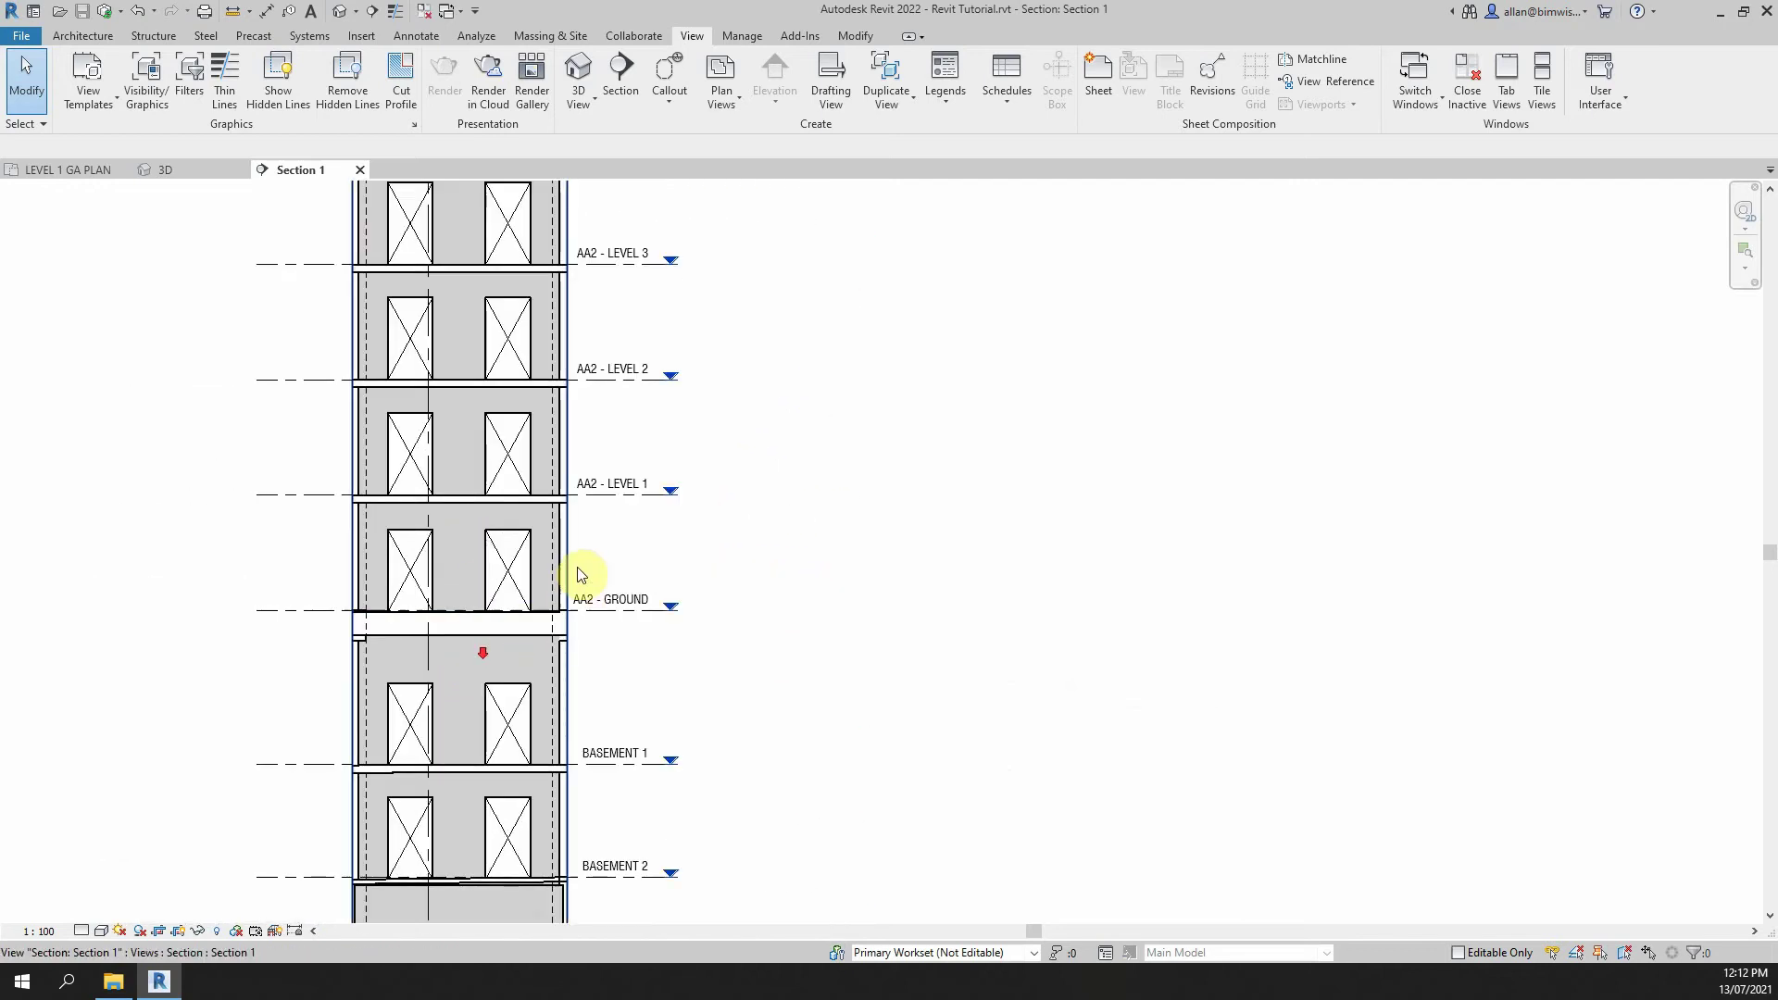
{"action": "middle_click_drag", "start_coordinate": [575, 547], "coordinate": [683, 903]}
{"action": "scroll", "coordinate": [686, 781], "scroll_direction": "down", "scroll_amount": 1}
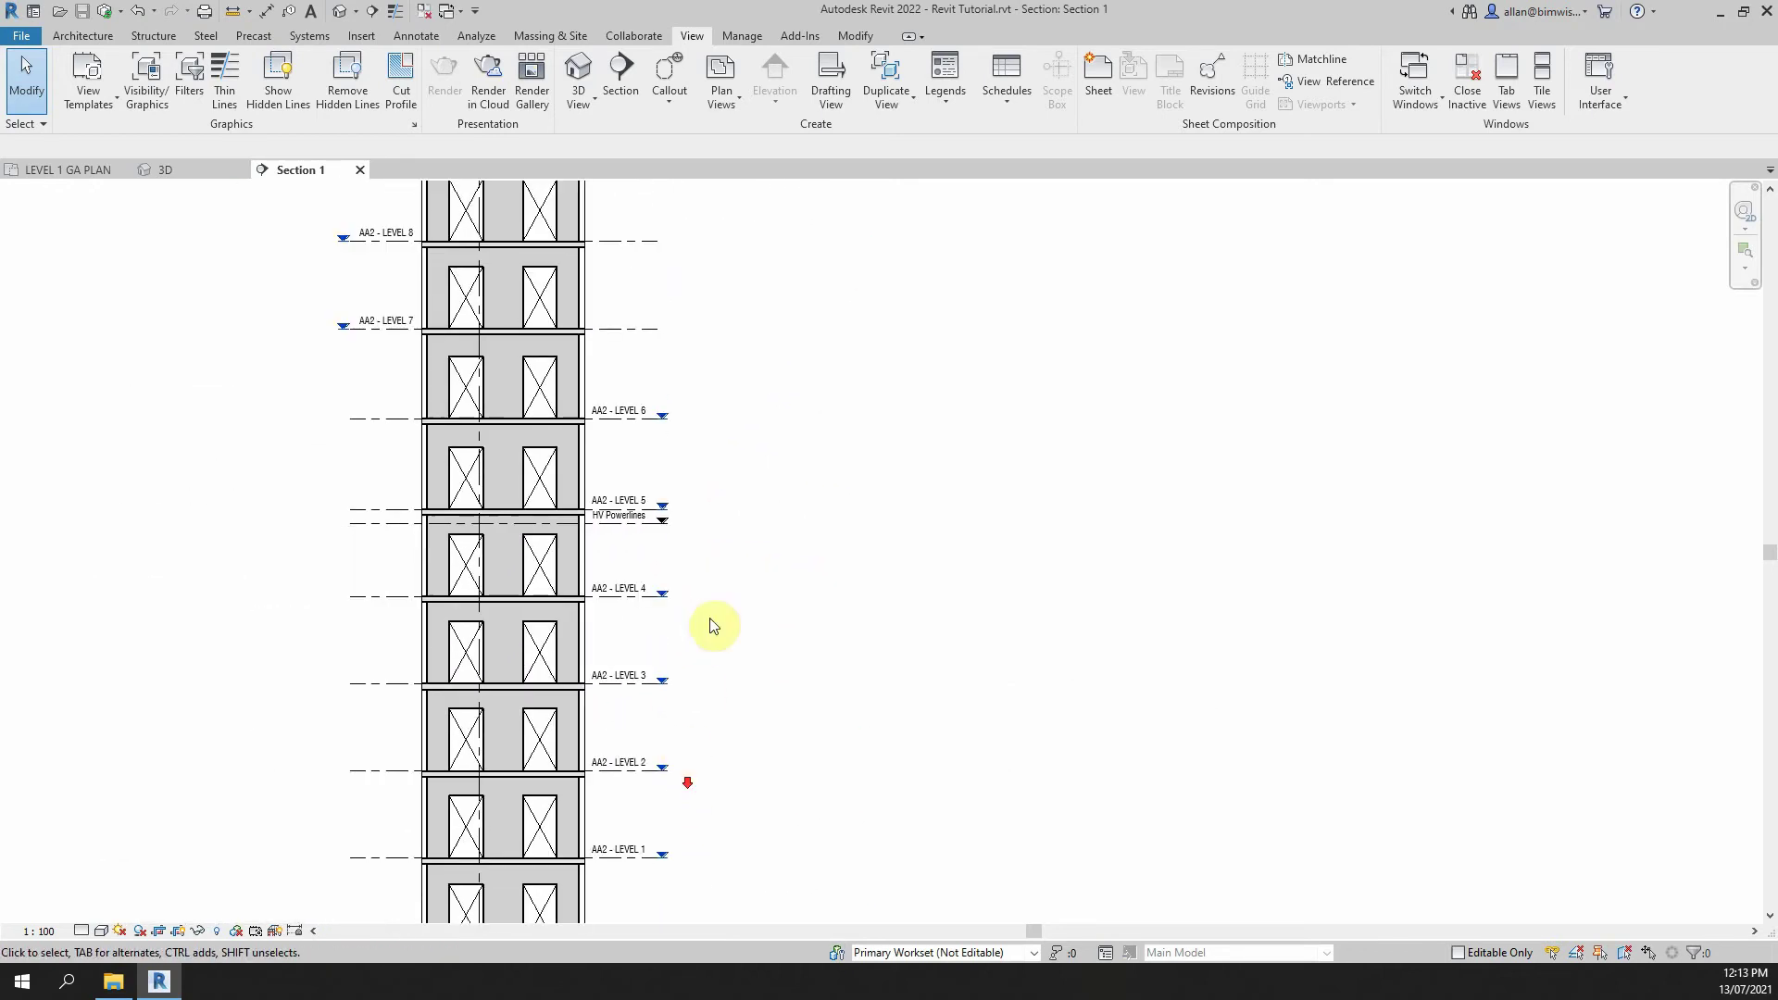
{"action": "middle_click_drag", "start_coordinate": [714, 591], "coordinate": [676, 850]}
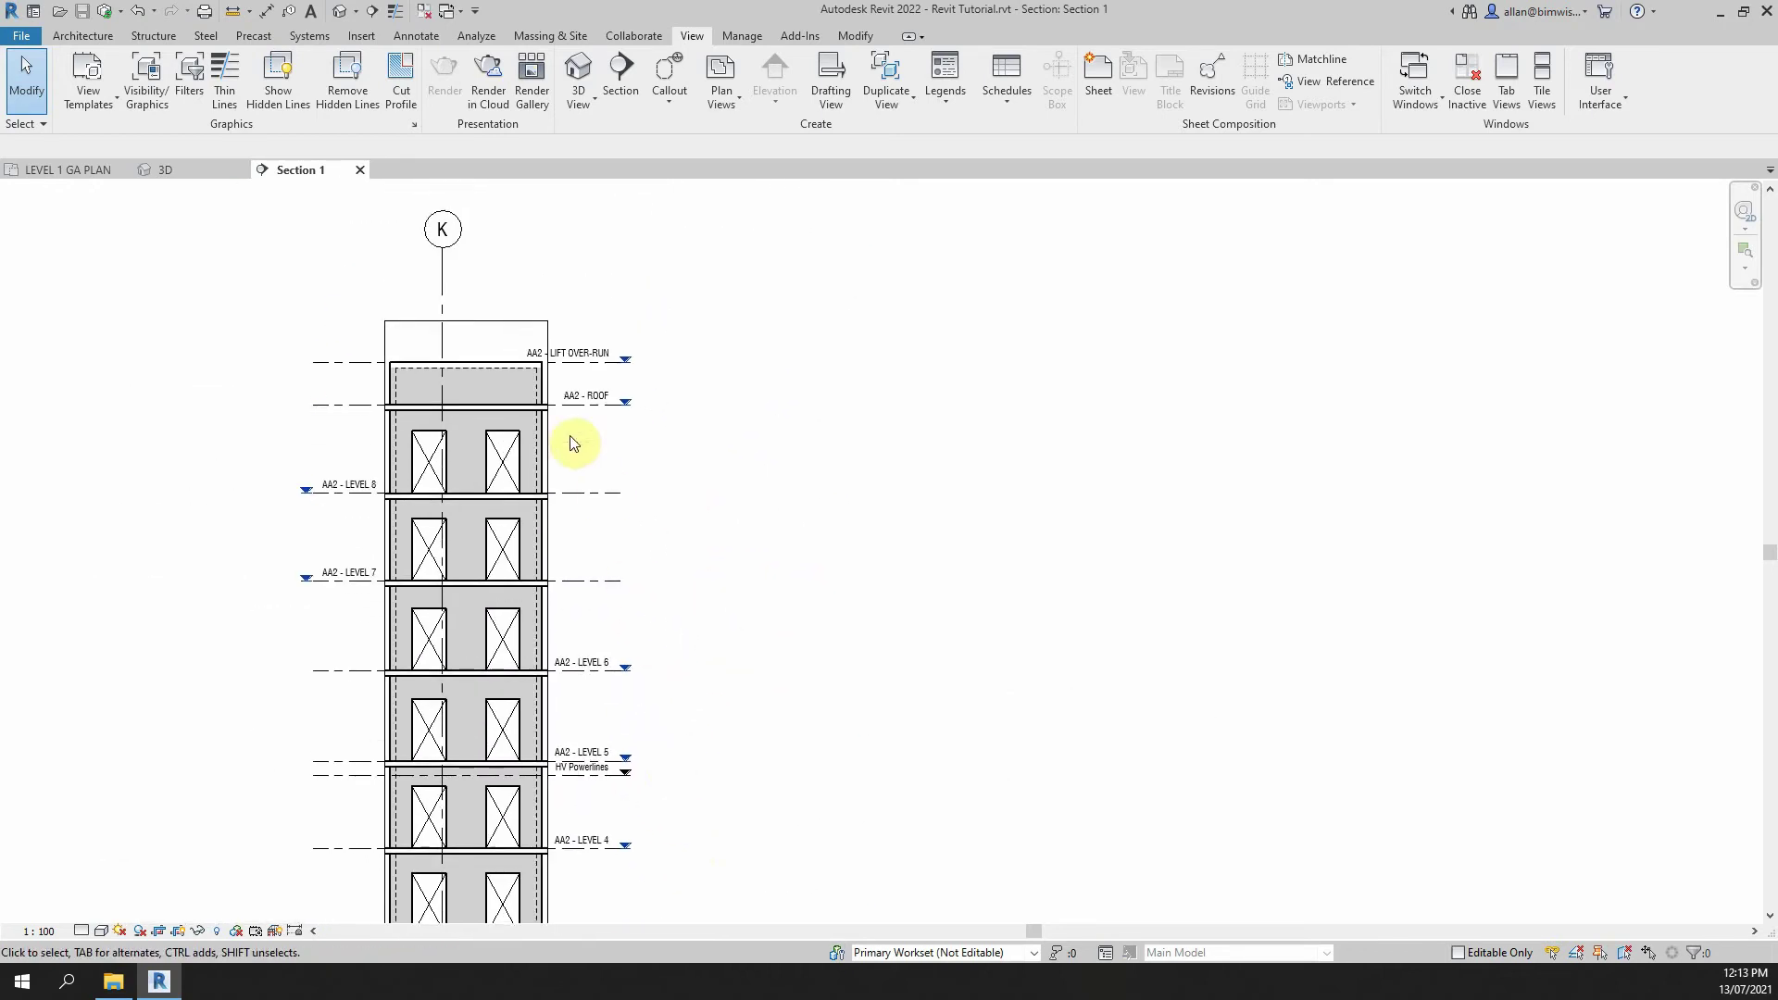
- On the Level 1 GA plan, inspect the view template for new views in the type properties of wall W13's section
{"action": "left_click", "coordinate": [98, 170]}
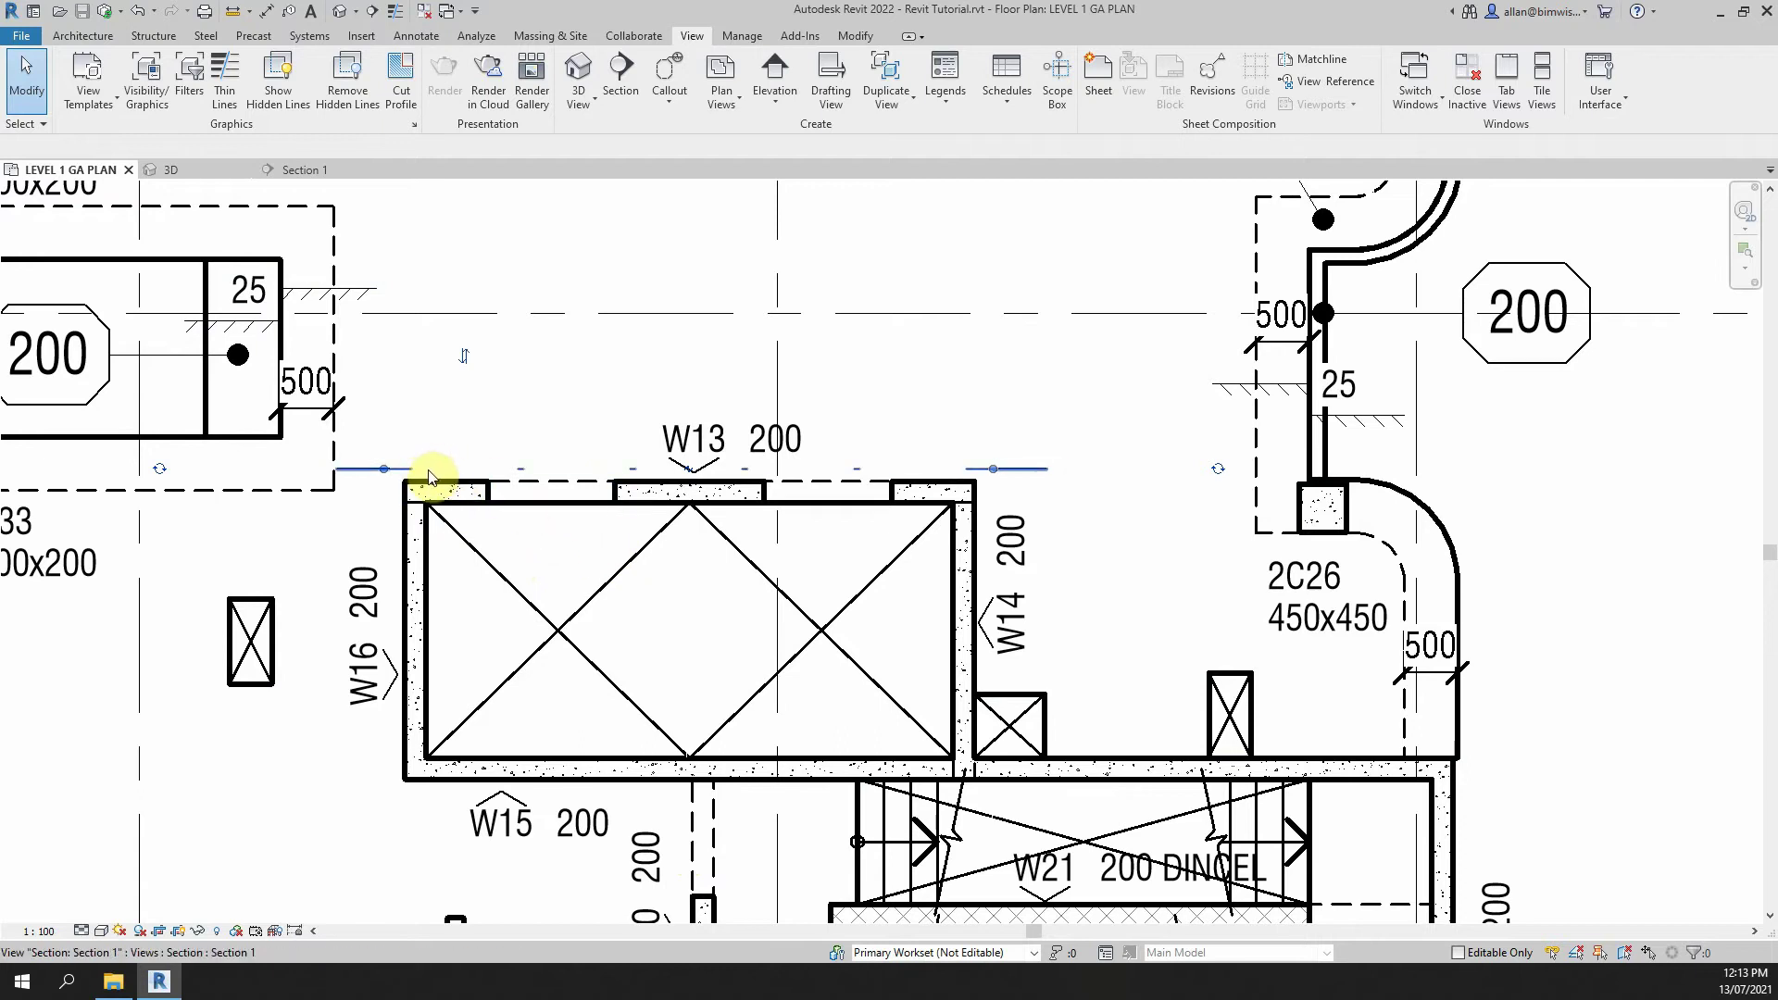
{"action": "left_click", "coordinate": [984, 480]}
{"action": "left_click_drag", "start_coordinate": [0, 73], "coordinate": [494, 114]}
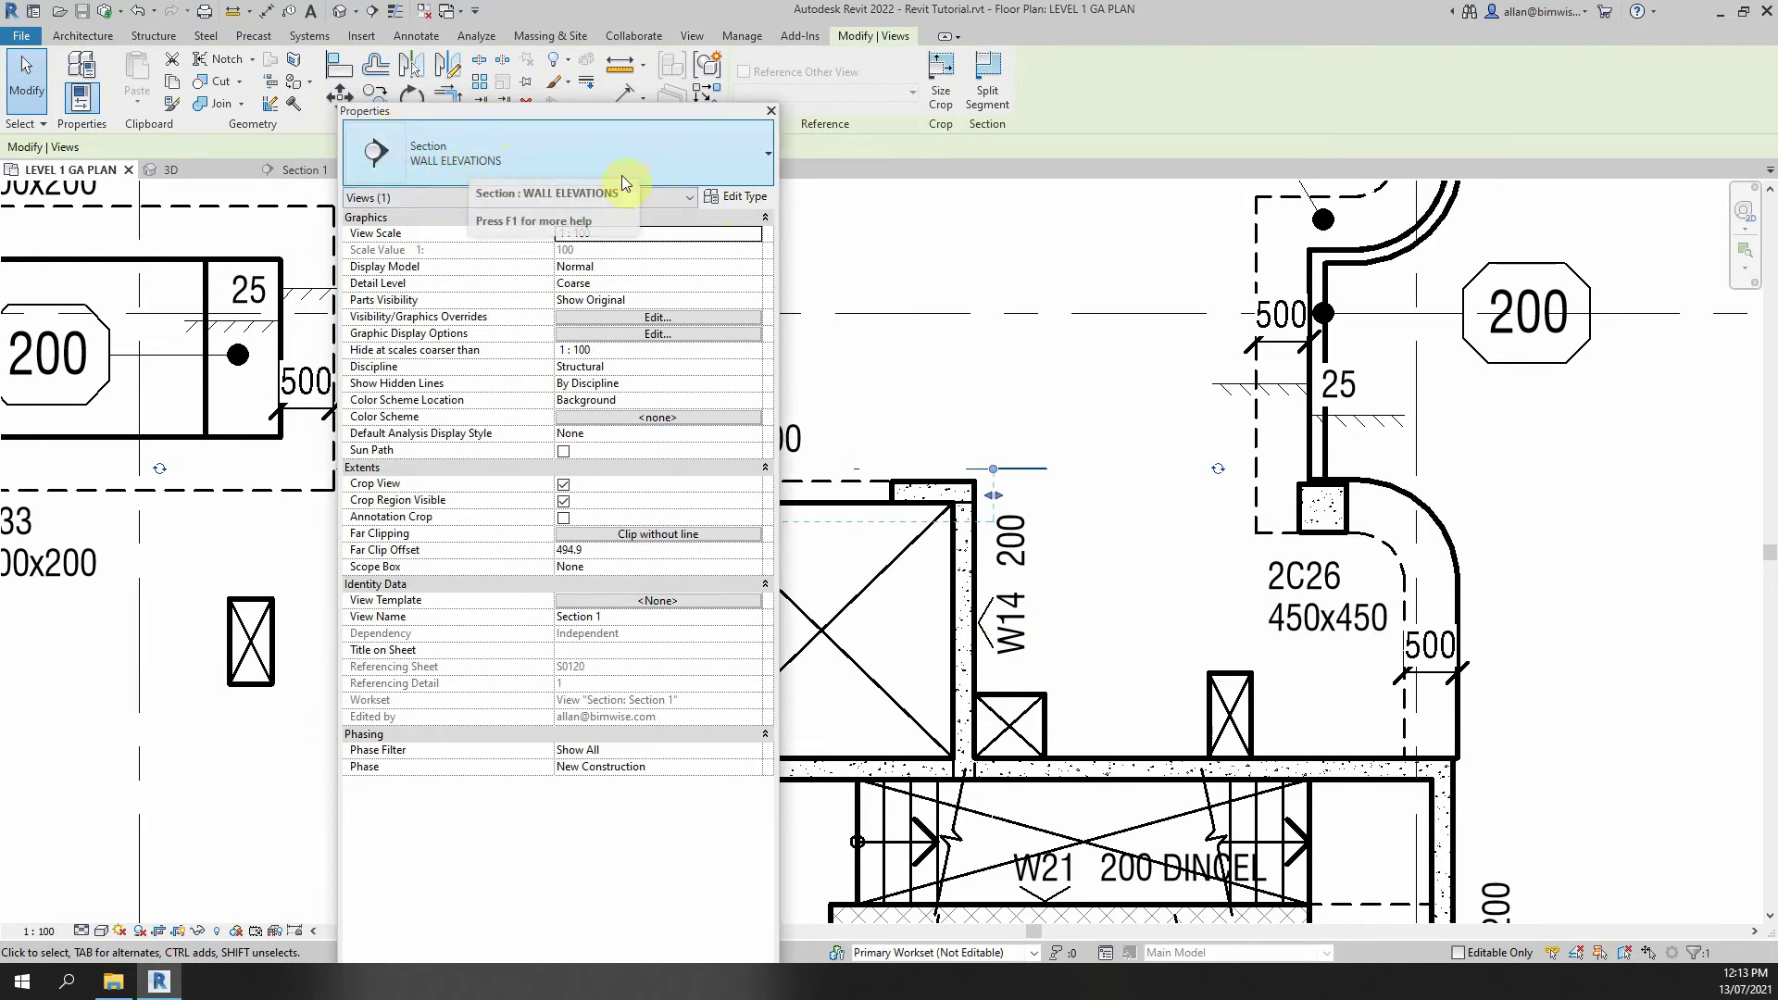
{"action": "left_click", "coordinate": [740, 198]}
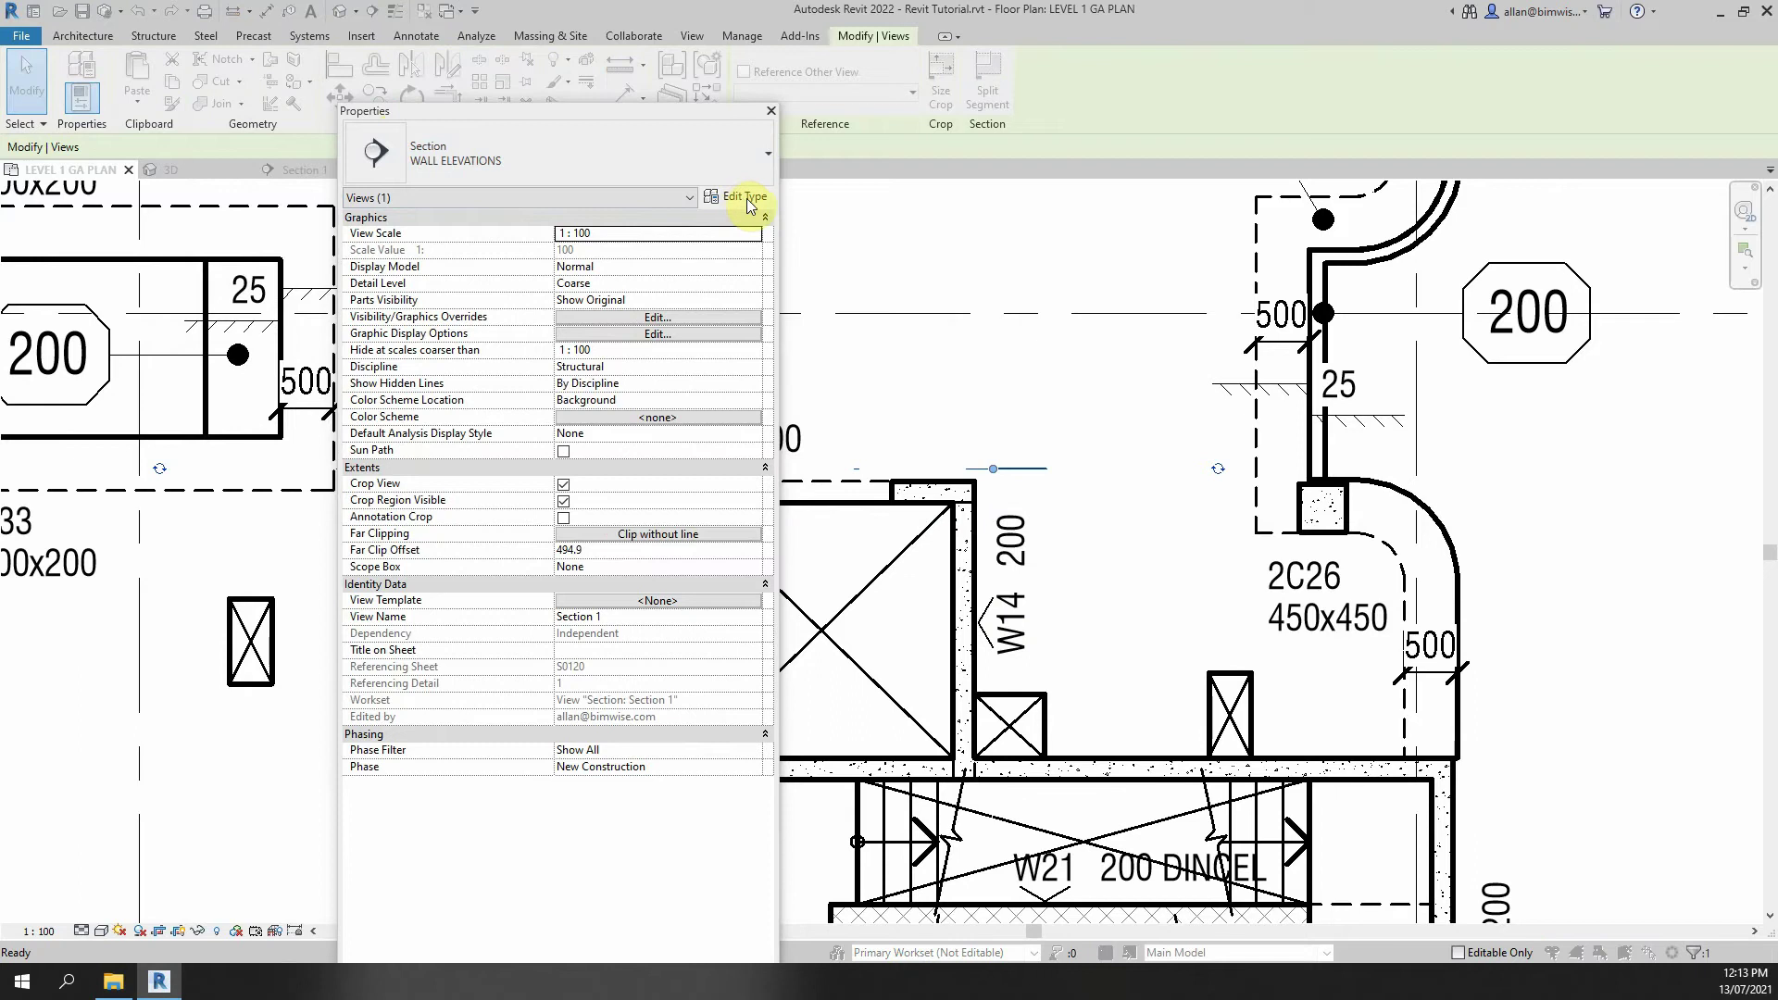
{"action": "left_click_drag", "start_coordinate": [905, 248], "coordinate": [948, 245]}
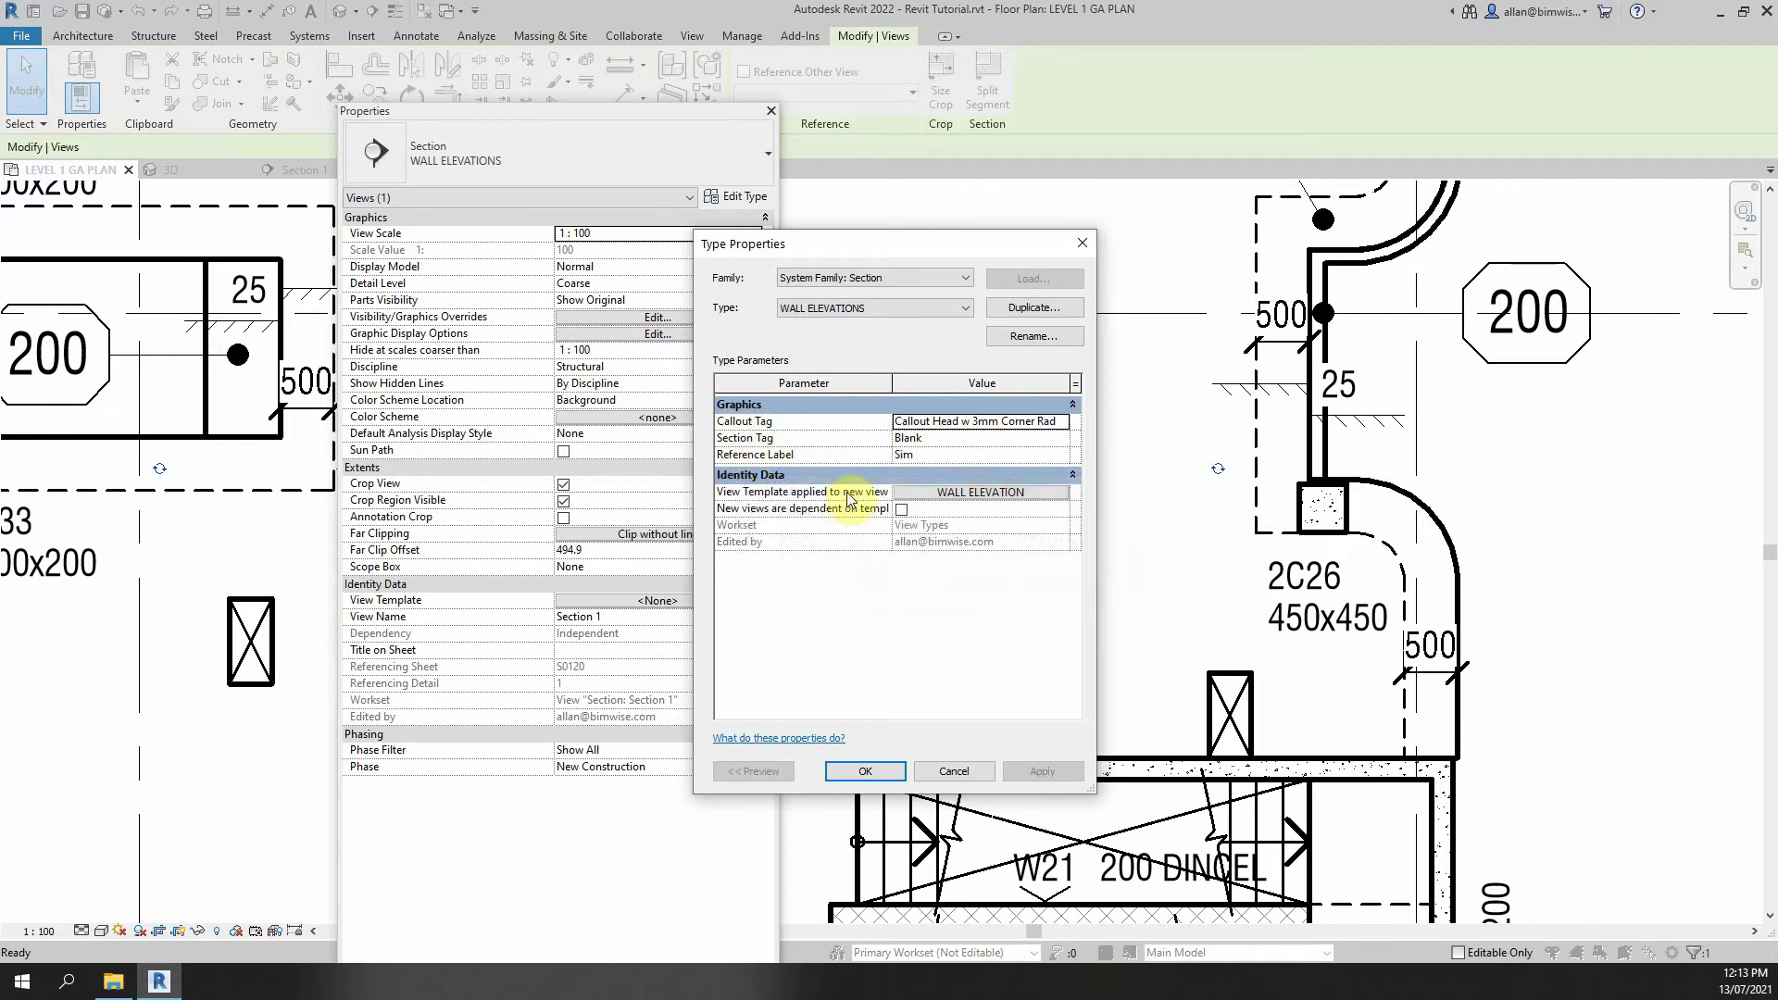
{"action": "left_click", "coordinate": [949, 494]}
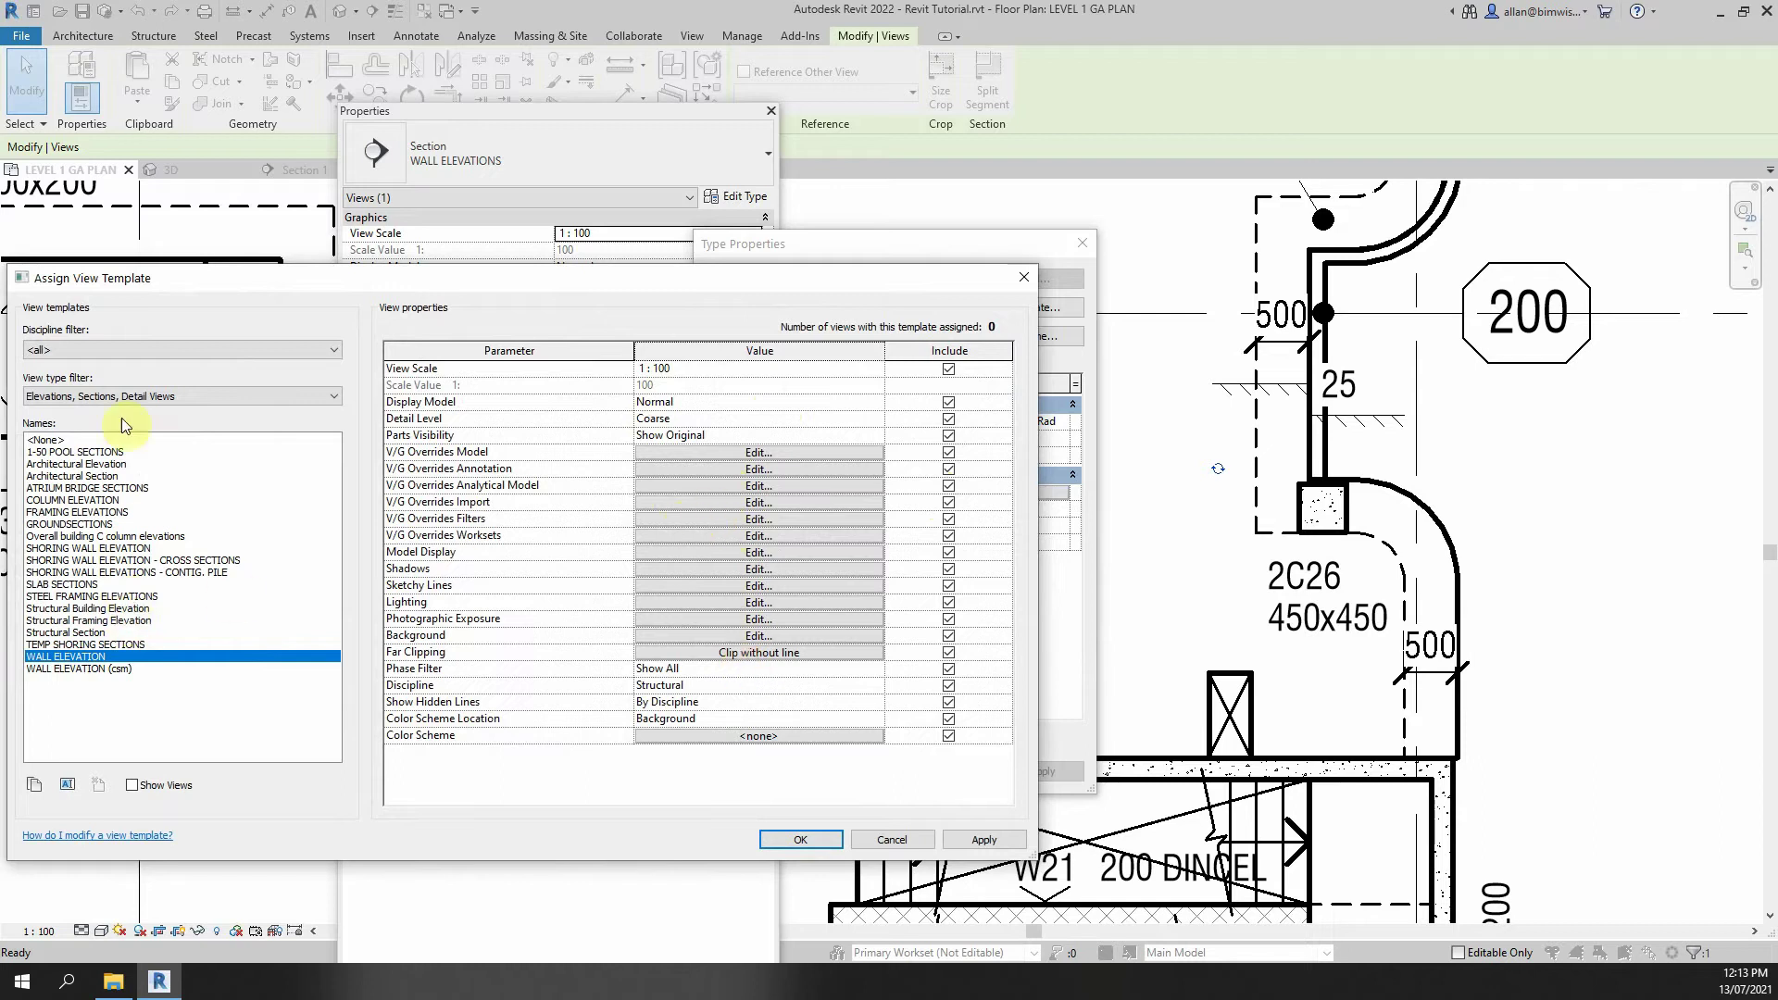
{"action": "left_click", "coordinate": [872, 838]}
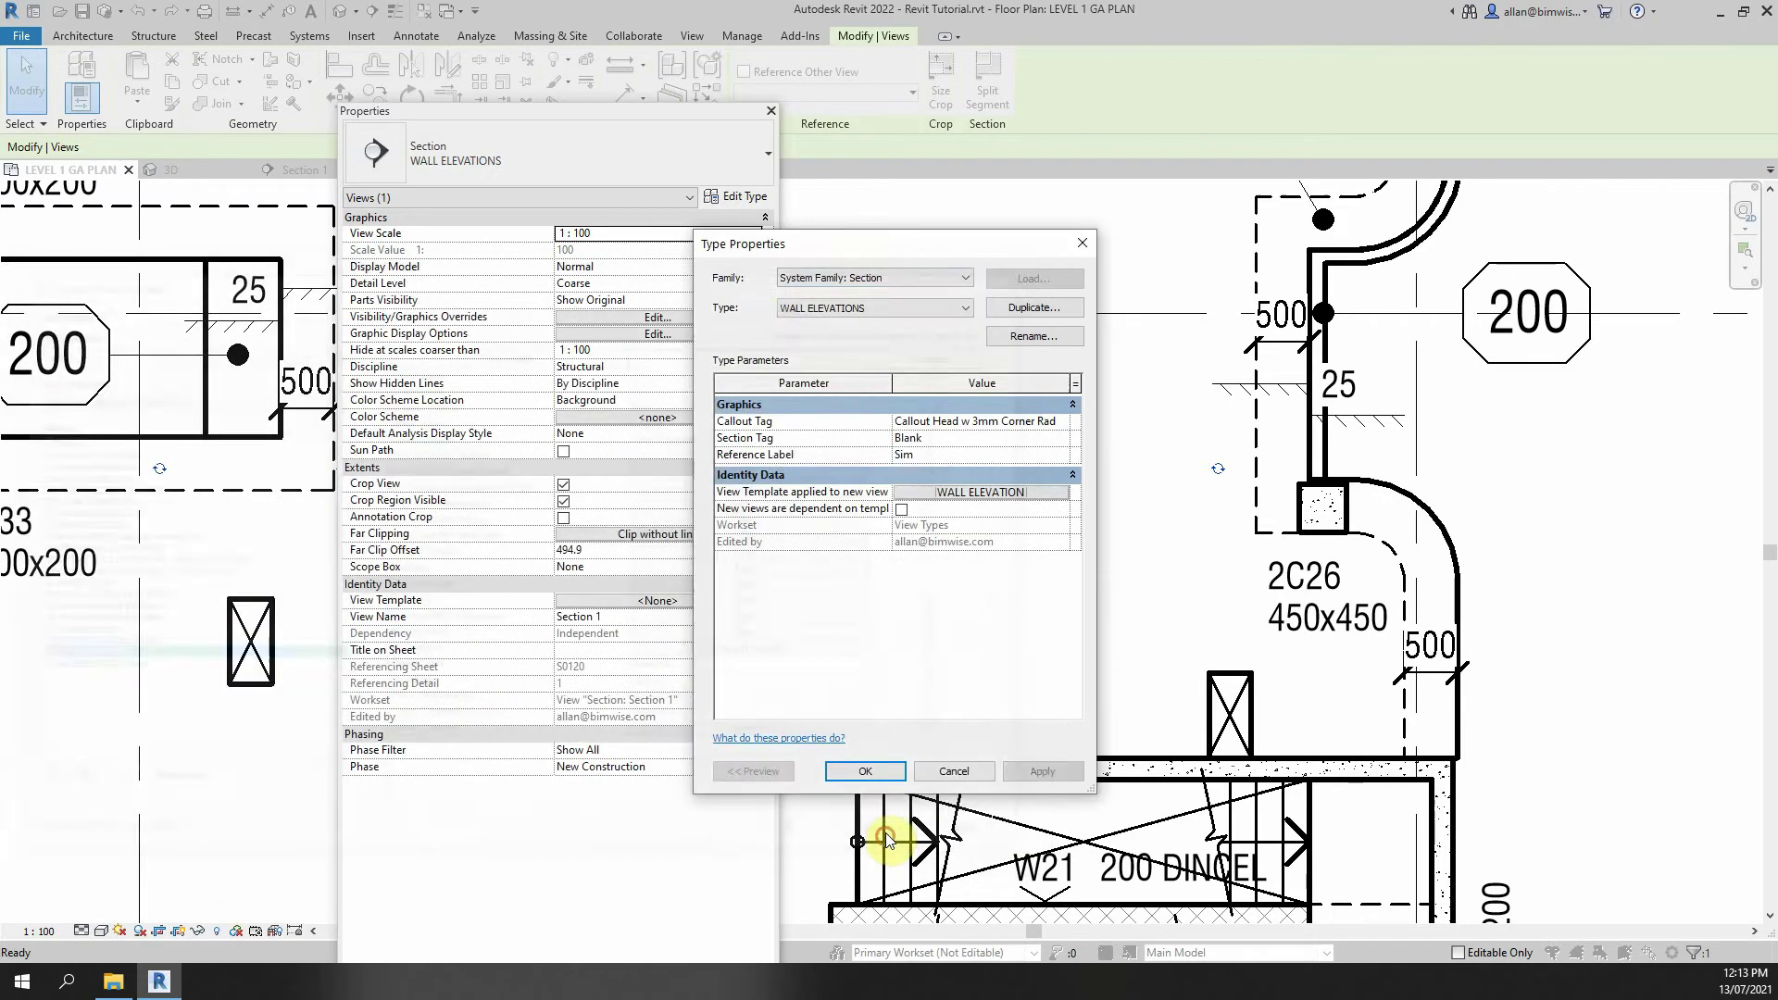
- Review the section head, section tail and broken section display style of the Blank section tag used by the WALL ELEVATIONS type
{"action": "left_click", "coordinate": [942, 439]}
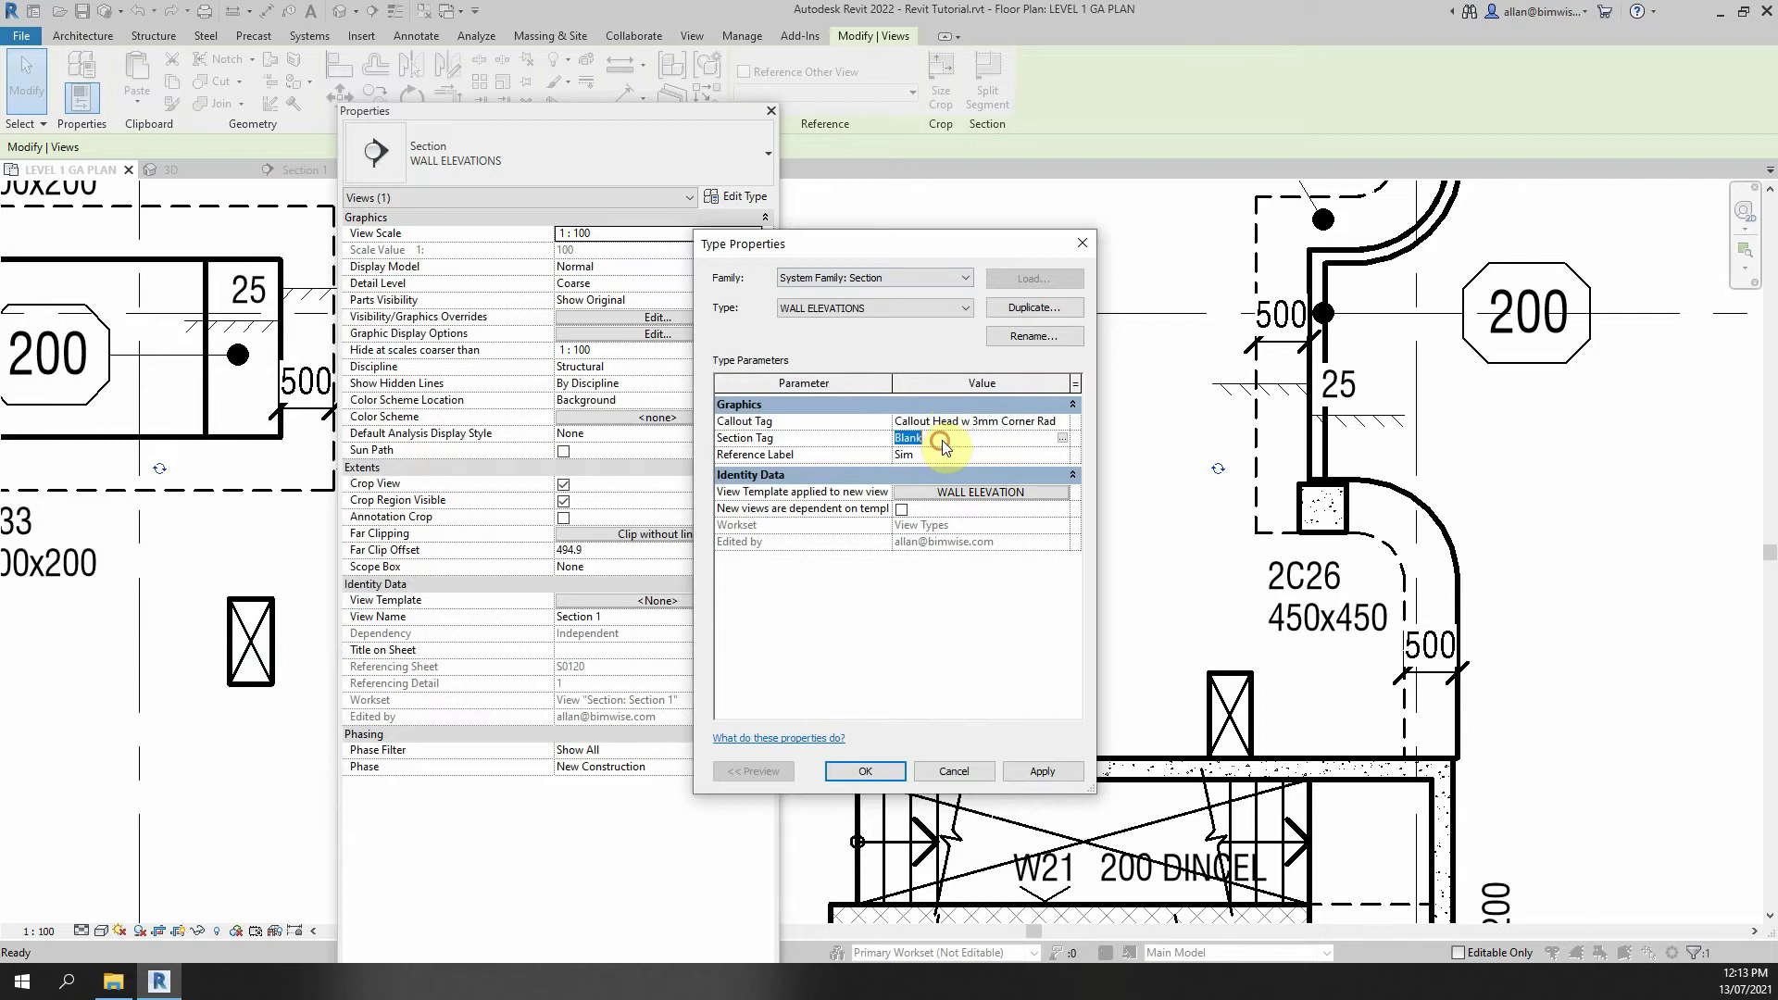
{"action": "left_click", "coordinate": [1065, 441]}
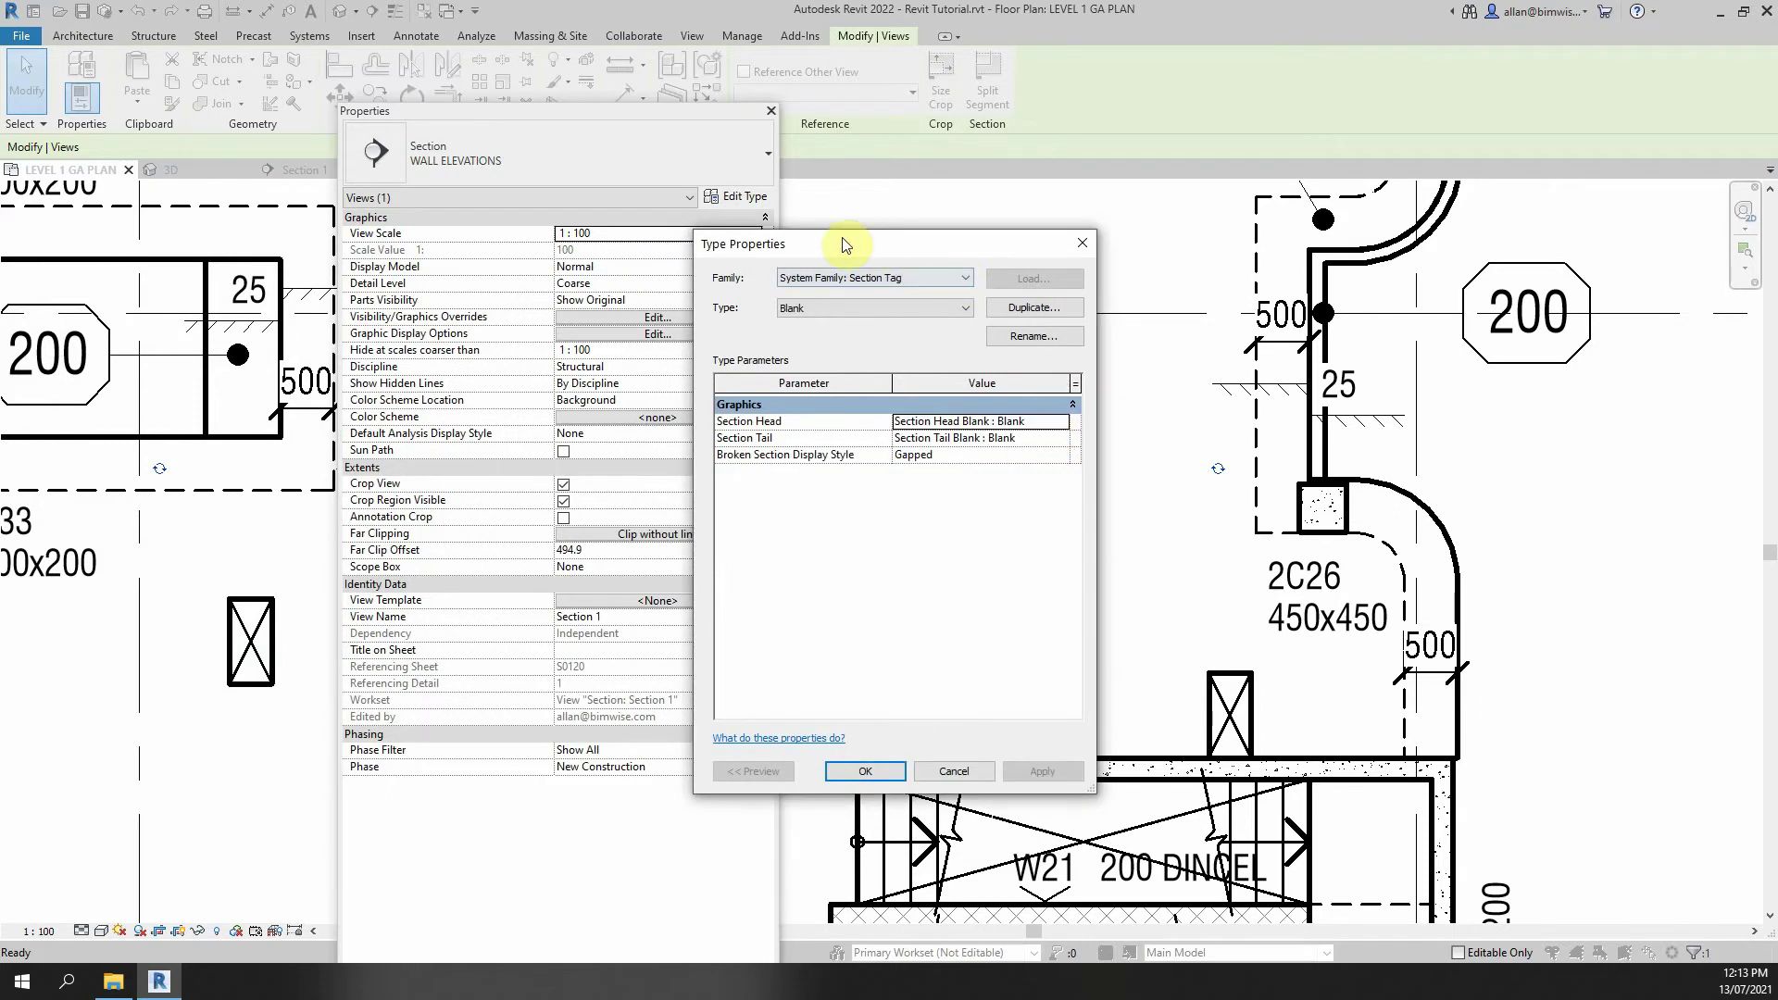
{"action": "left_click_drag", "start_coordinate": [918, 247], "coordinate": [1359, 348]}
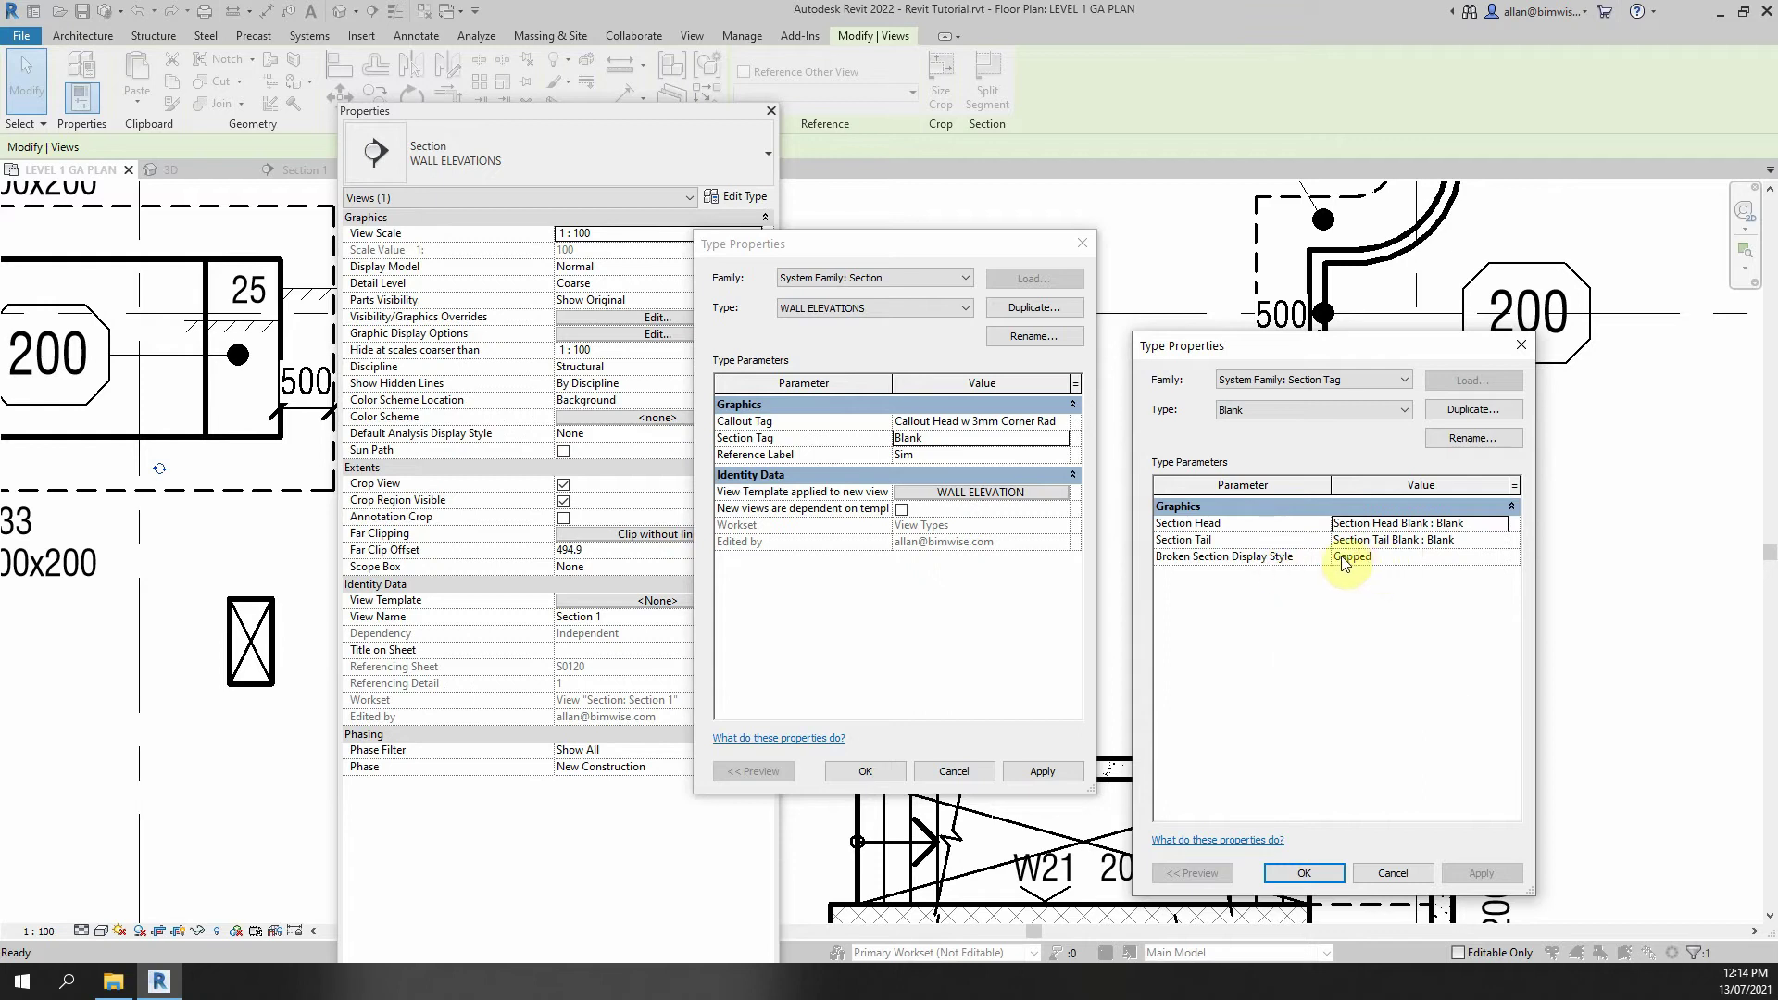
{"action": "left_click", "coordinate": [1426, 556]}
{"action": "left_click", "coordinate": [1502, 556]}
{"action": "left_click", "coordinate": [1502, 557]}
{"action": "left_click", "coordinate": [1394, 541]}
{"action": "left_click", "coordinate": [1390, 525]}
{"action": "left_click", "coordinate": [1389, 543]}
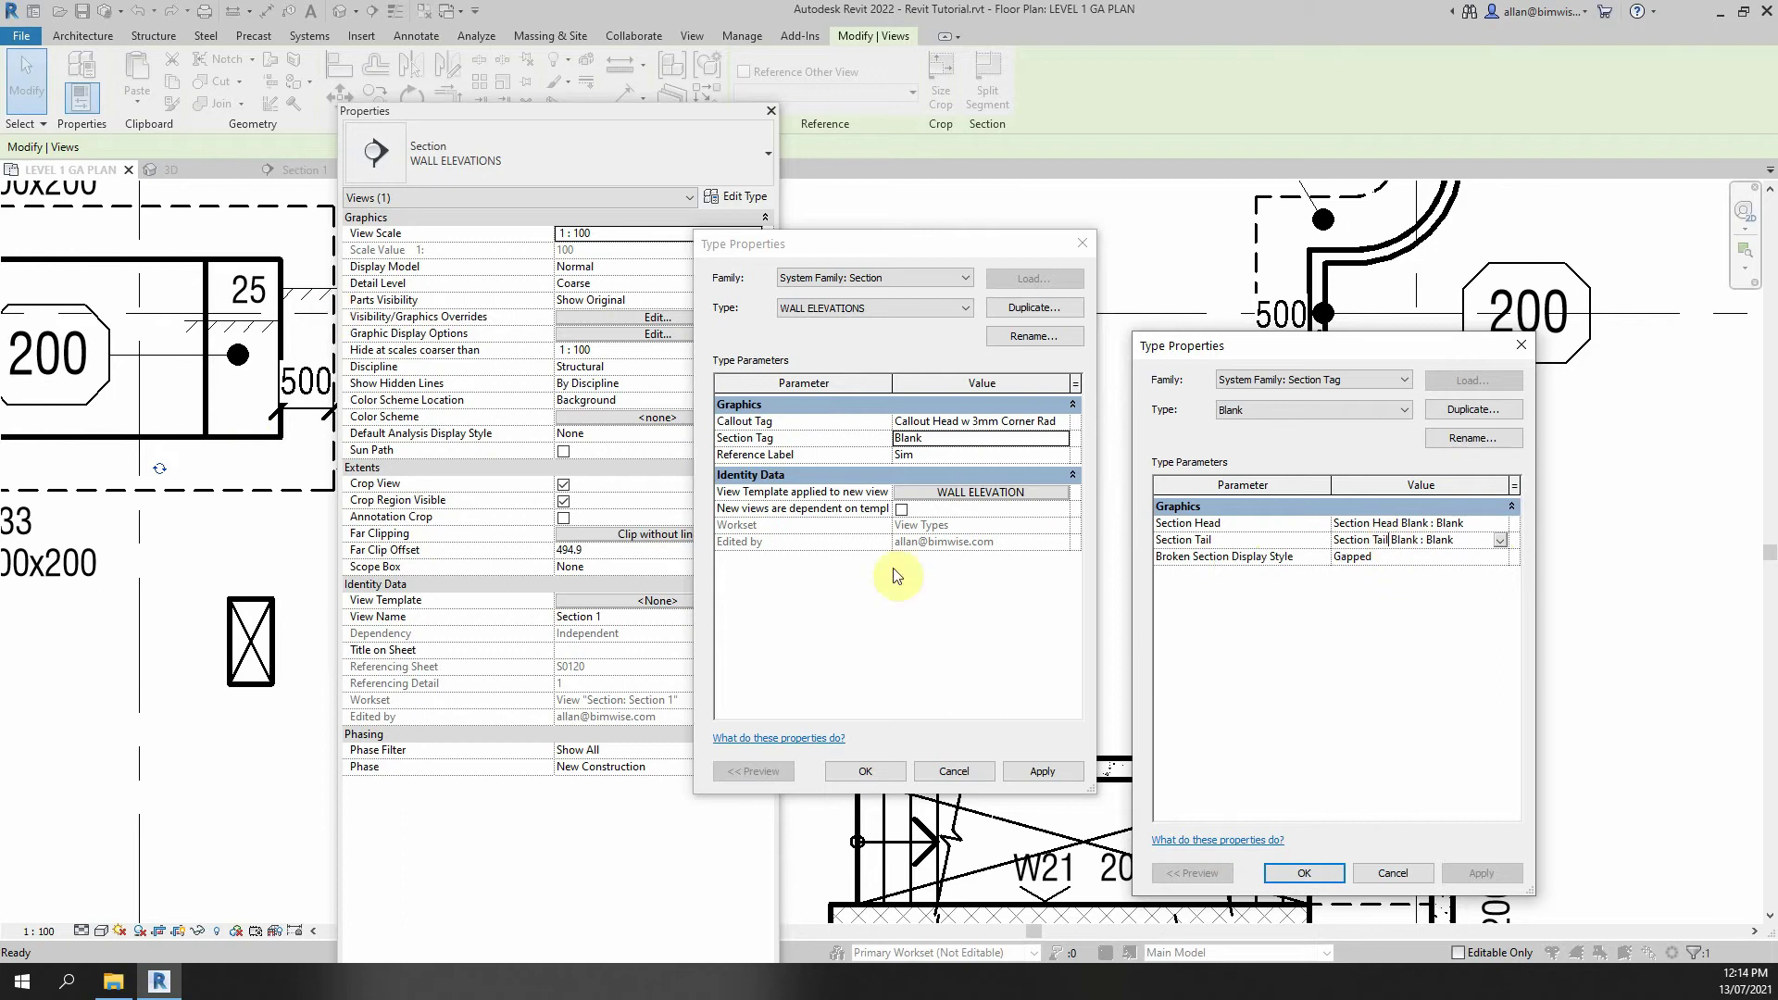
{"action": "left_click", "coordinate": [1303, 872]}
{"action": "left_click", "coordinate": [870, 771]}
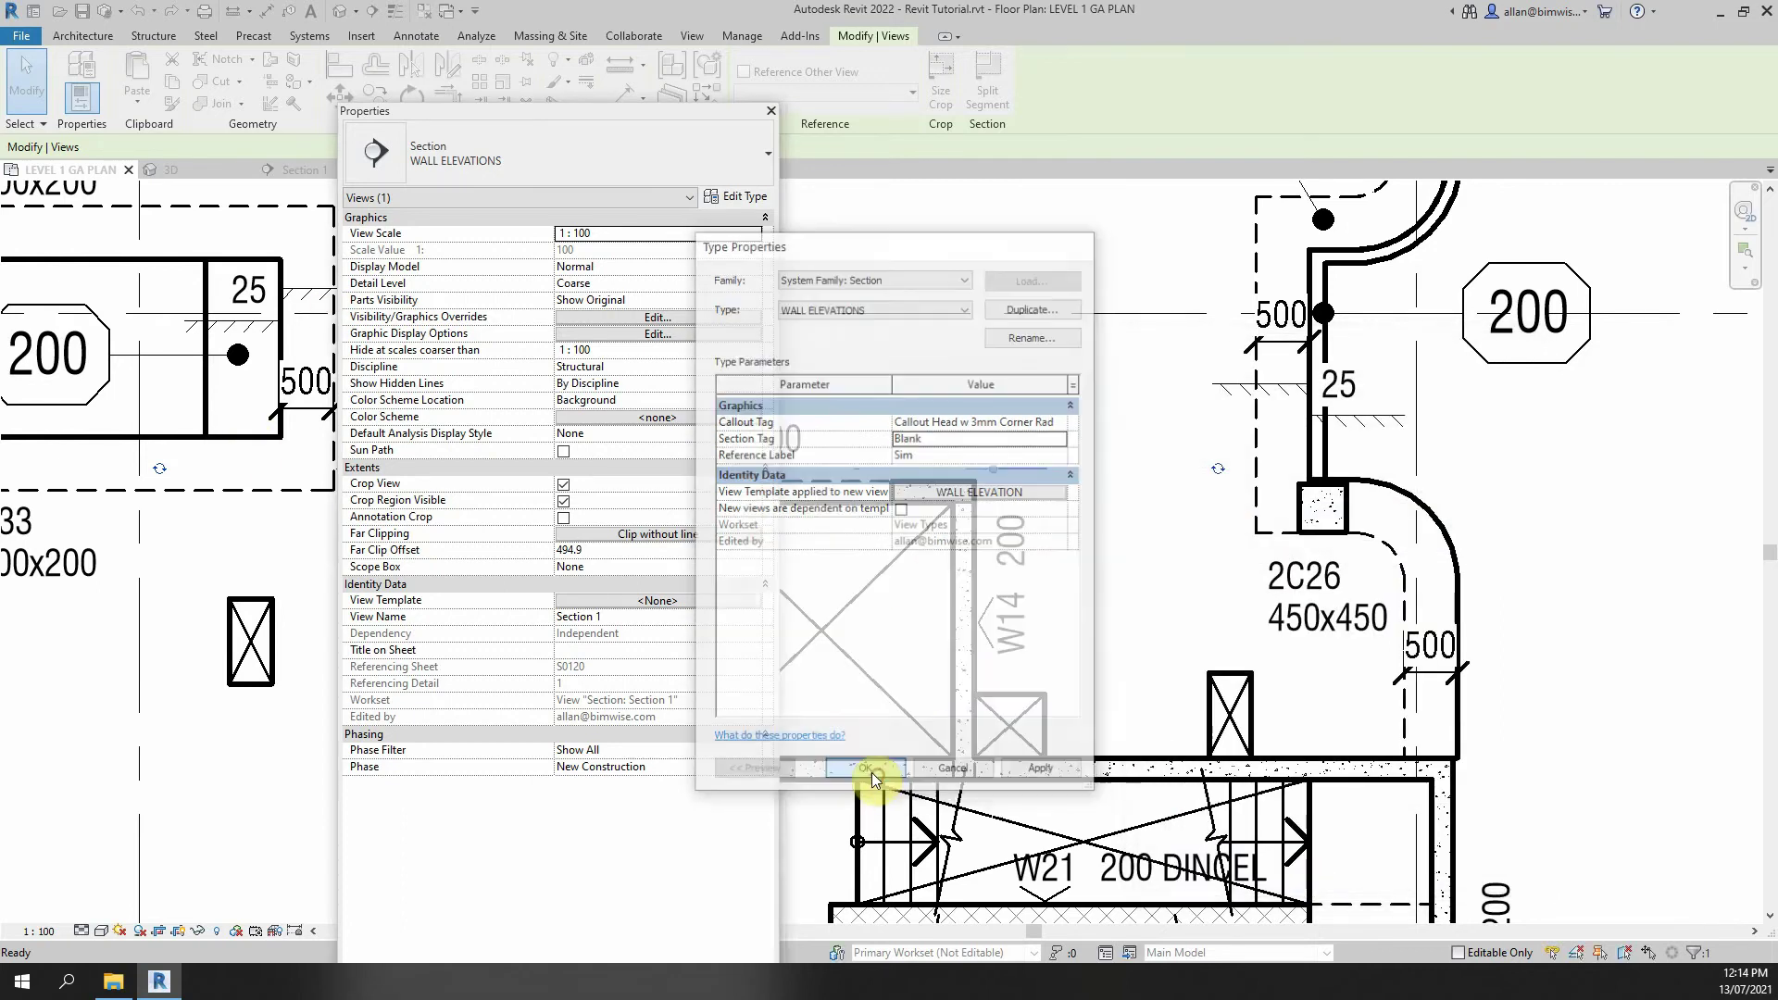
- Search the project's families for "blank", stepping through the matches among the annotation symbols
{"action": "left_click_drag", "start_coordinate": [0, 113], "coordinate": [526, 90]}
{"action": "scroll", "coordinate": [498, 352], "scroll_direction": "down", "scroll_amount": 1}
{"action": "left_click_drag", "start_coordinate": [663, 270], "coordinate": [675, 433]}
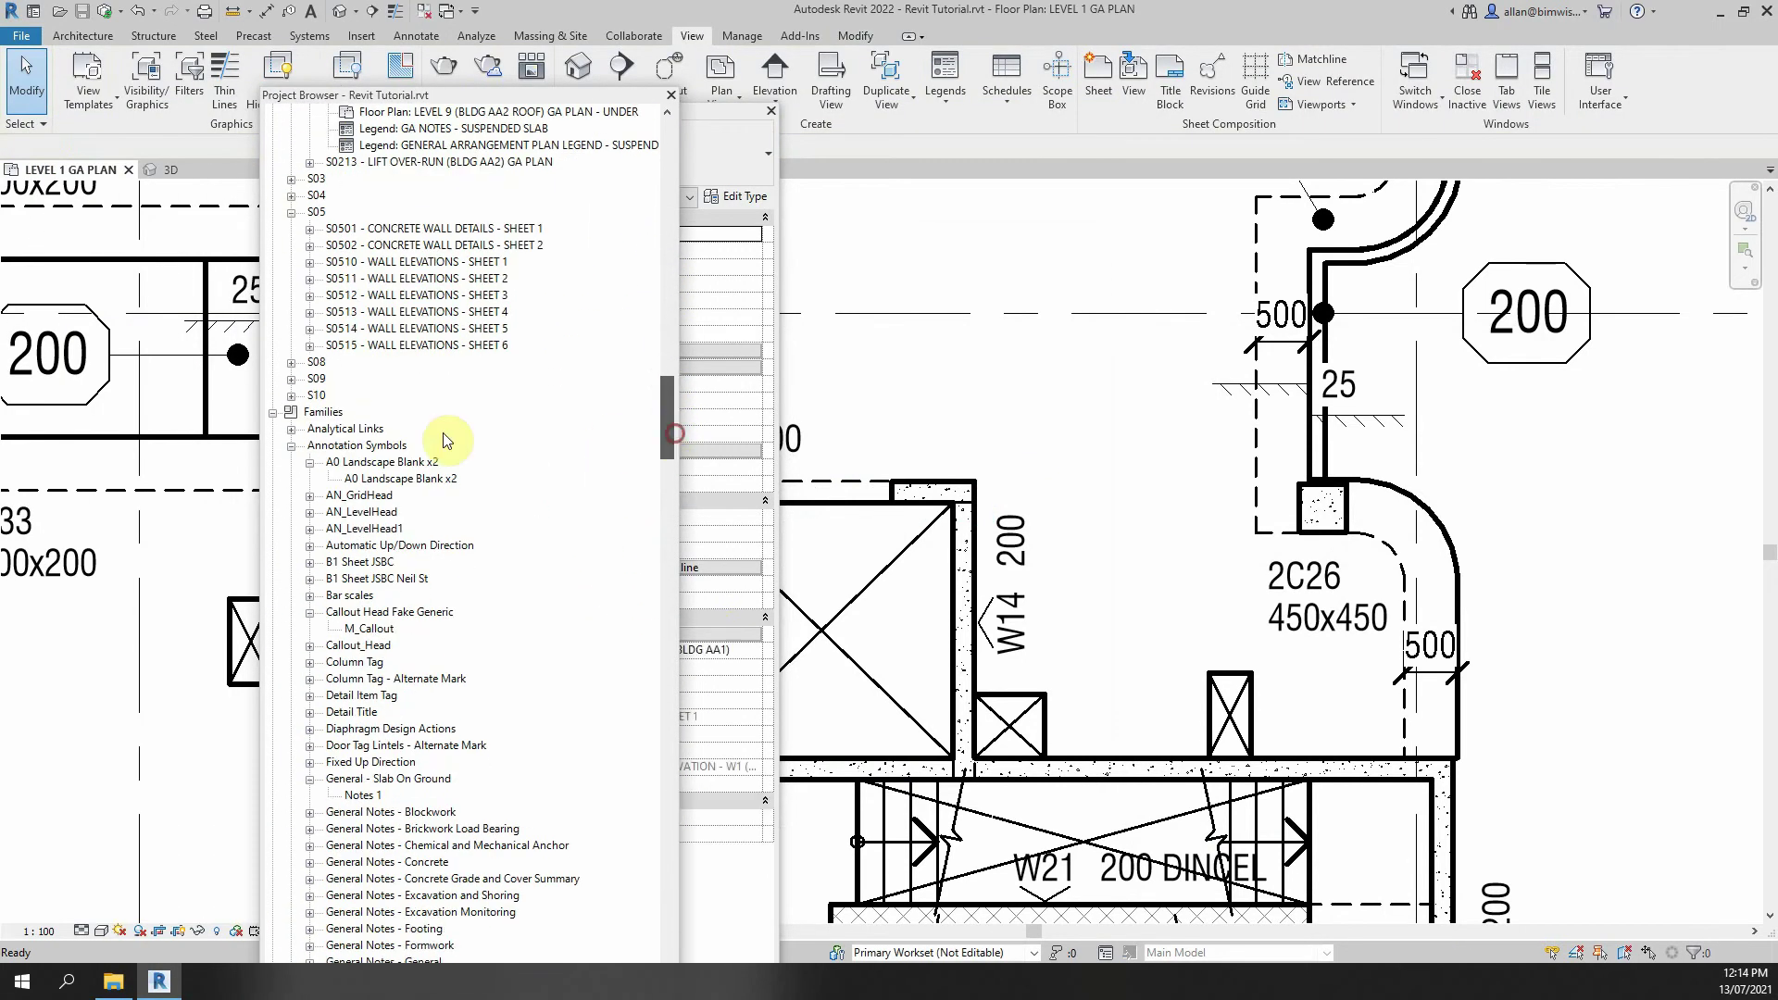
{"action": "right_click", "coordinate": [317, 412]}
{"action": "left_click", "coordinate": [358, 446]}
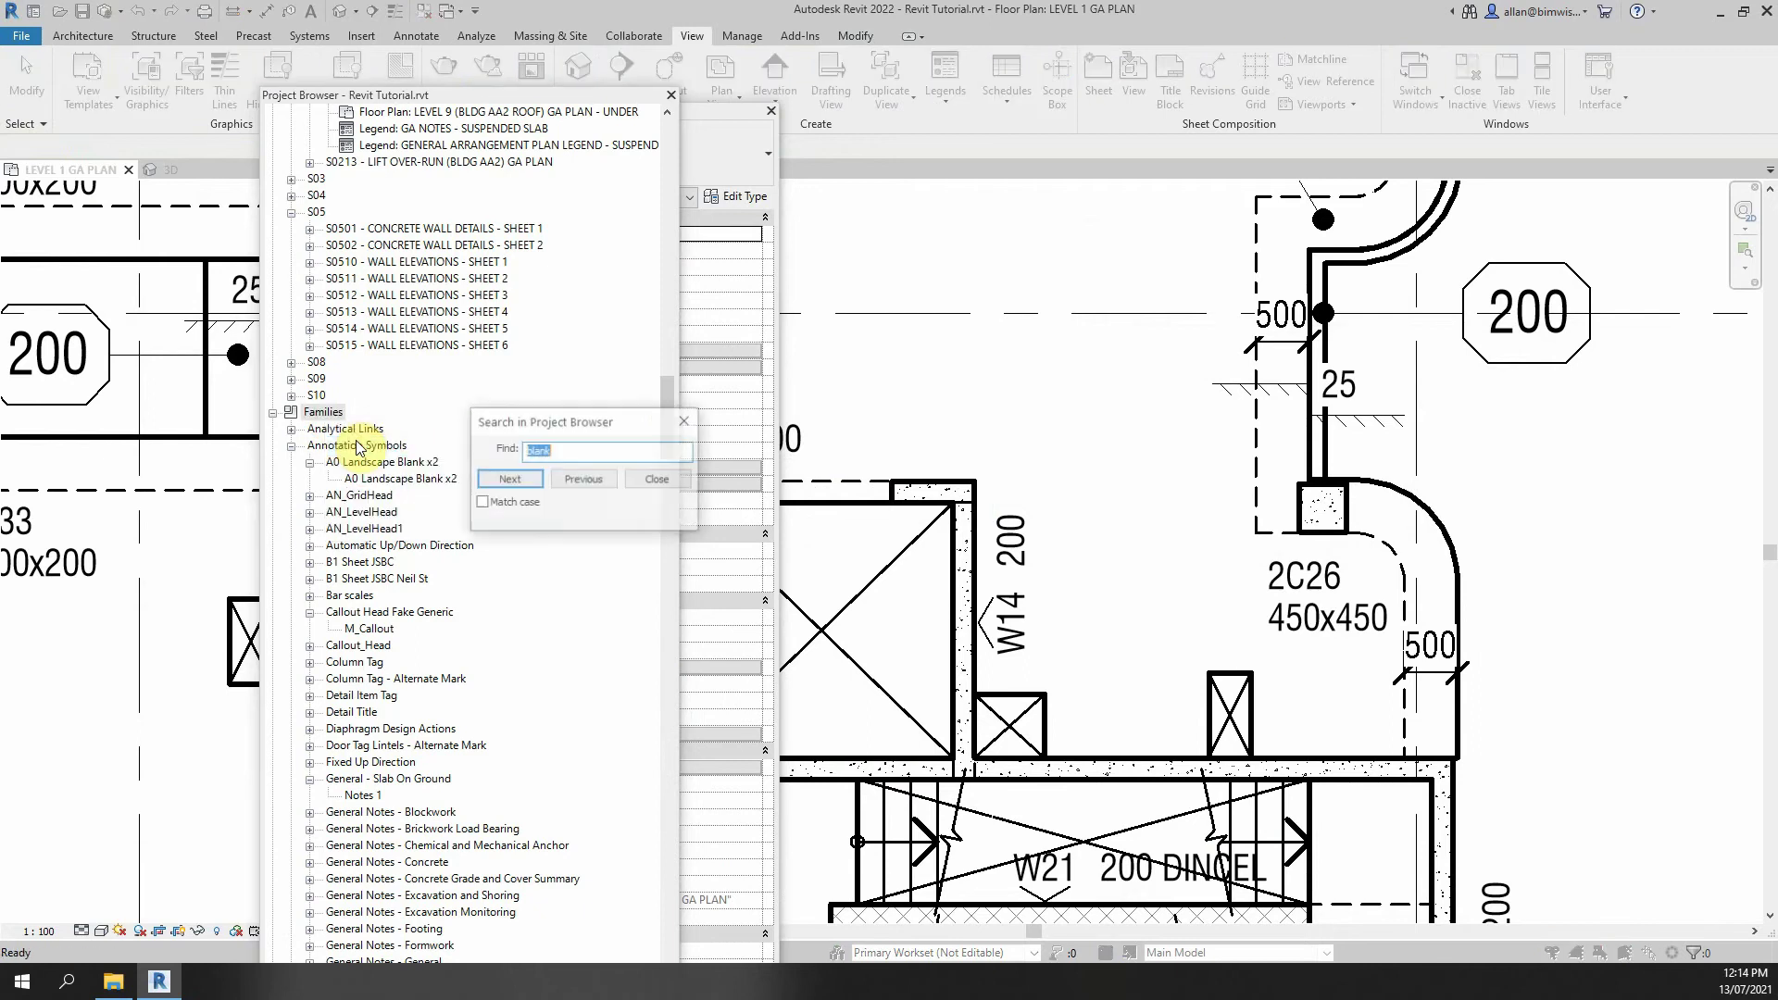
{"action": "left_click", "coordinate": [524, 482]}
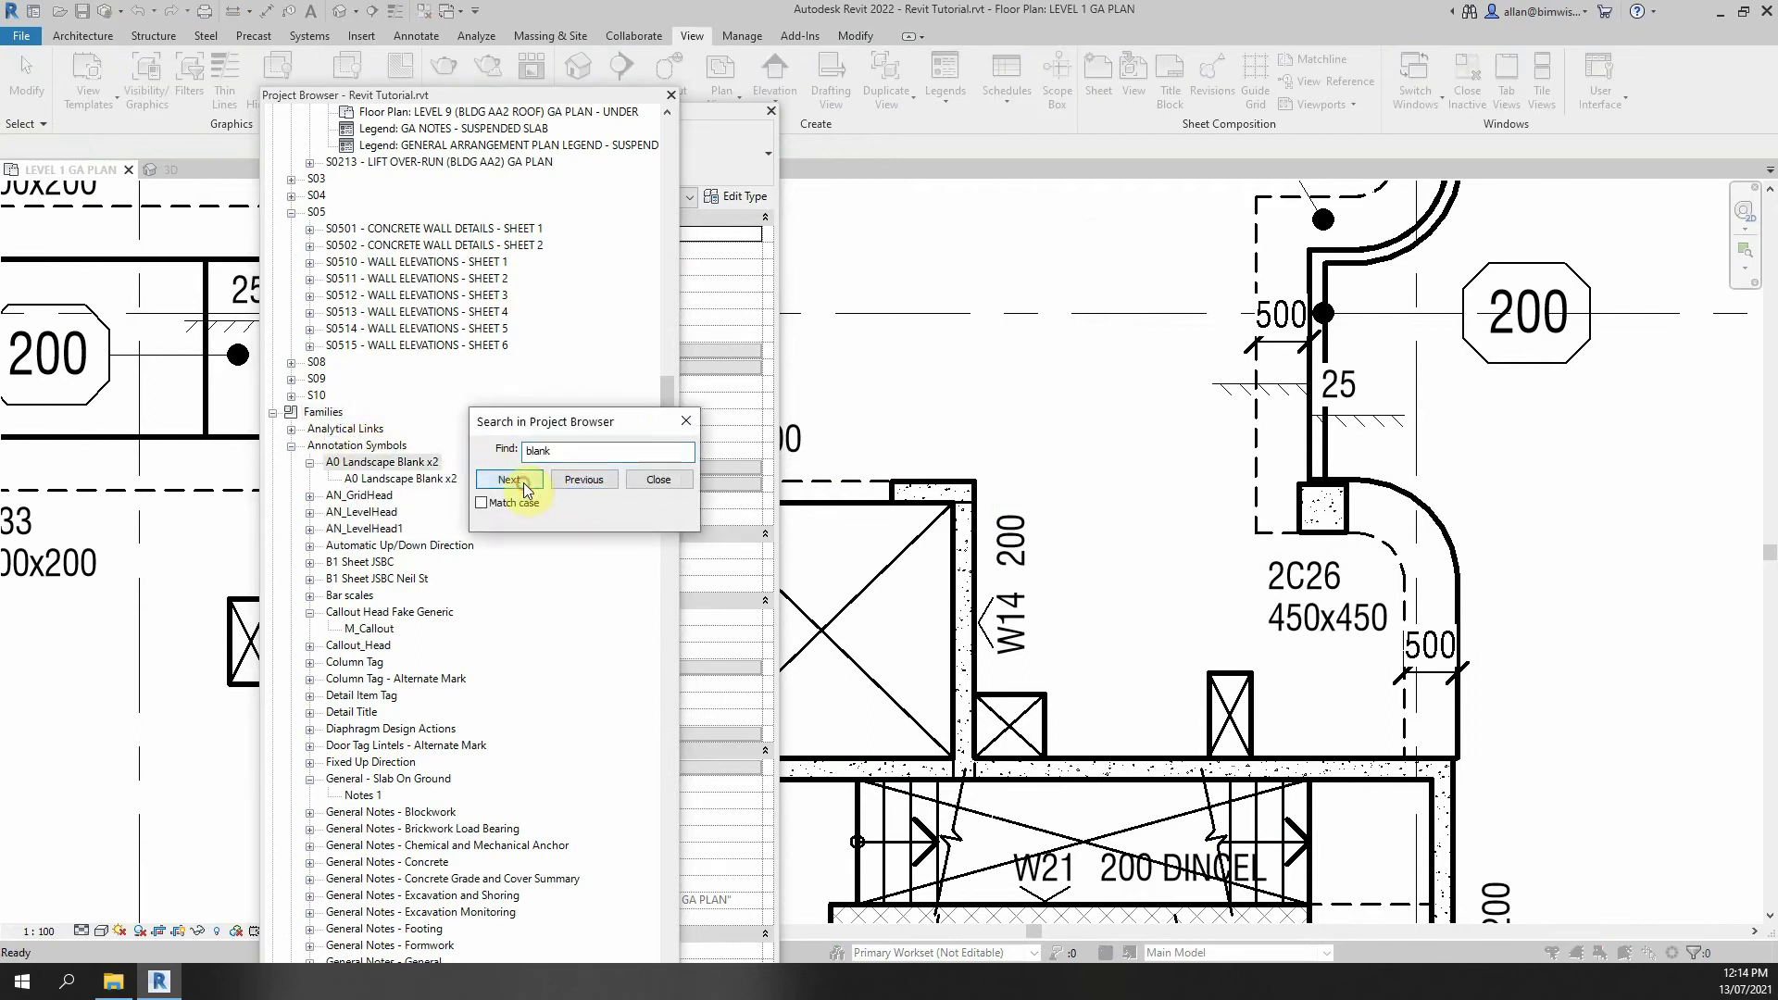
{"action": "left_click", "coordinate": [524, 482]}
{"action": "left_click", "coordinate": [523, 482]}
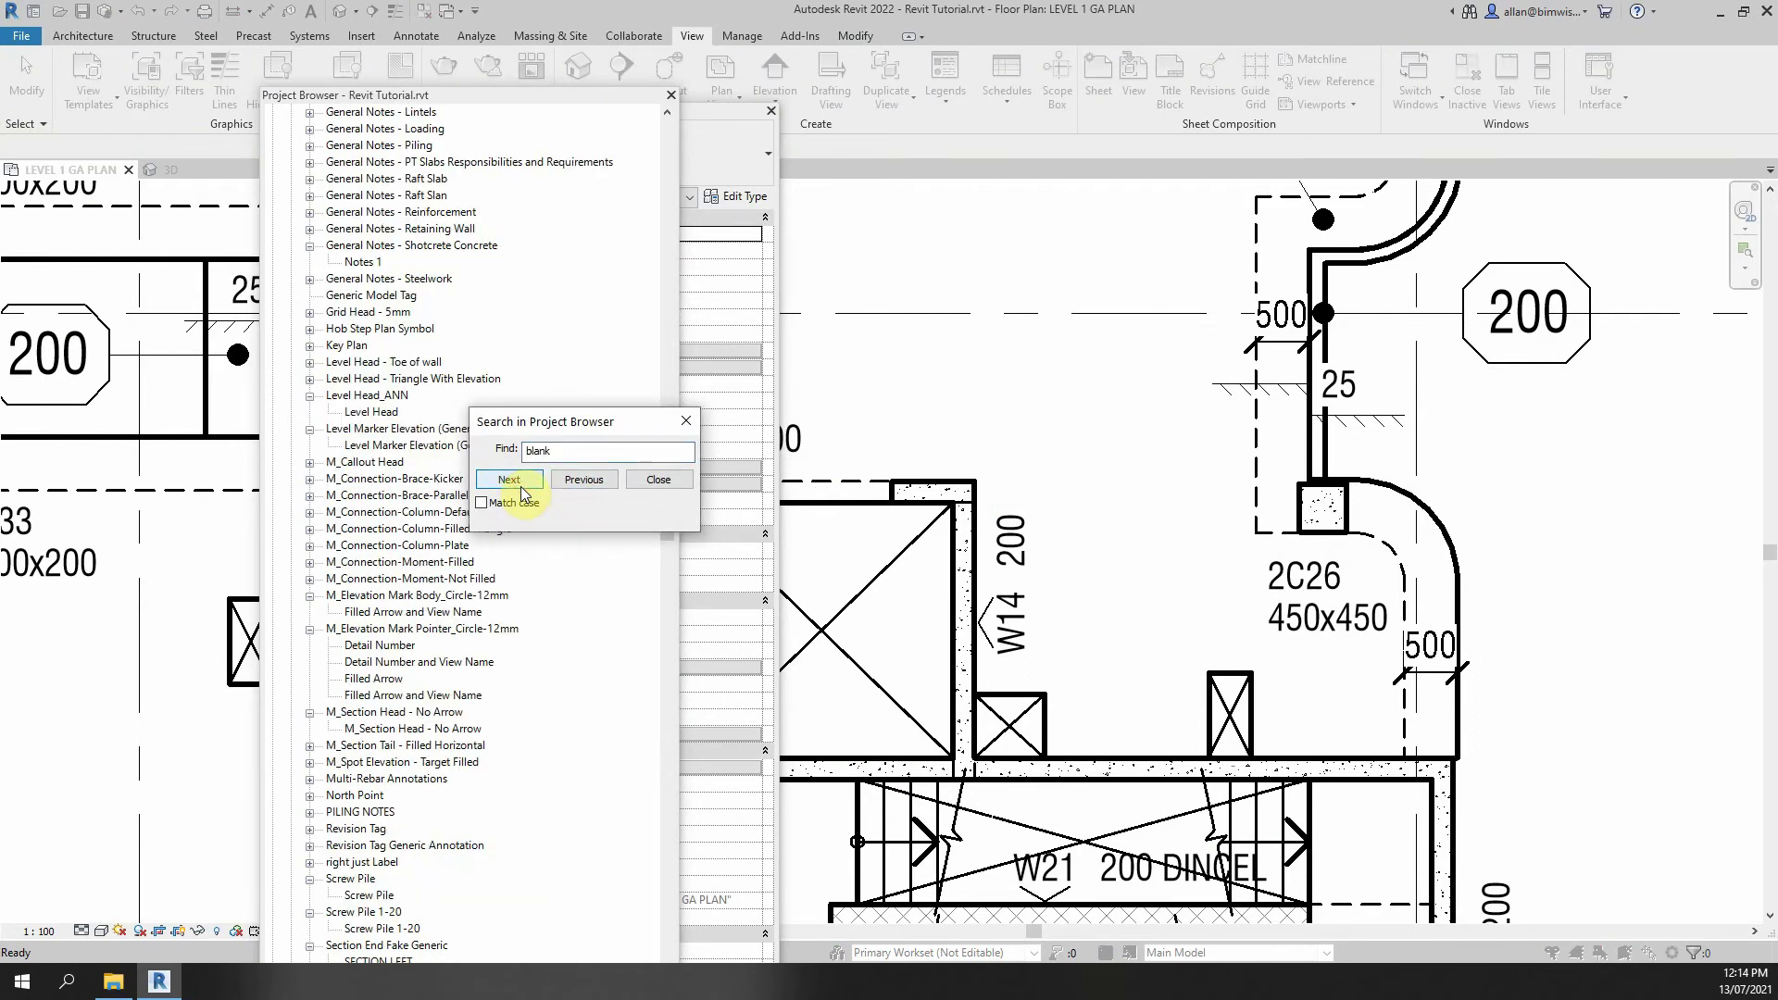
{"action": "left_click", "coordinate": [524, 487]}
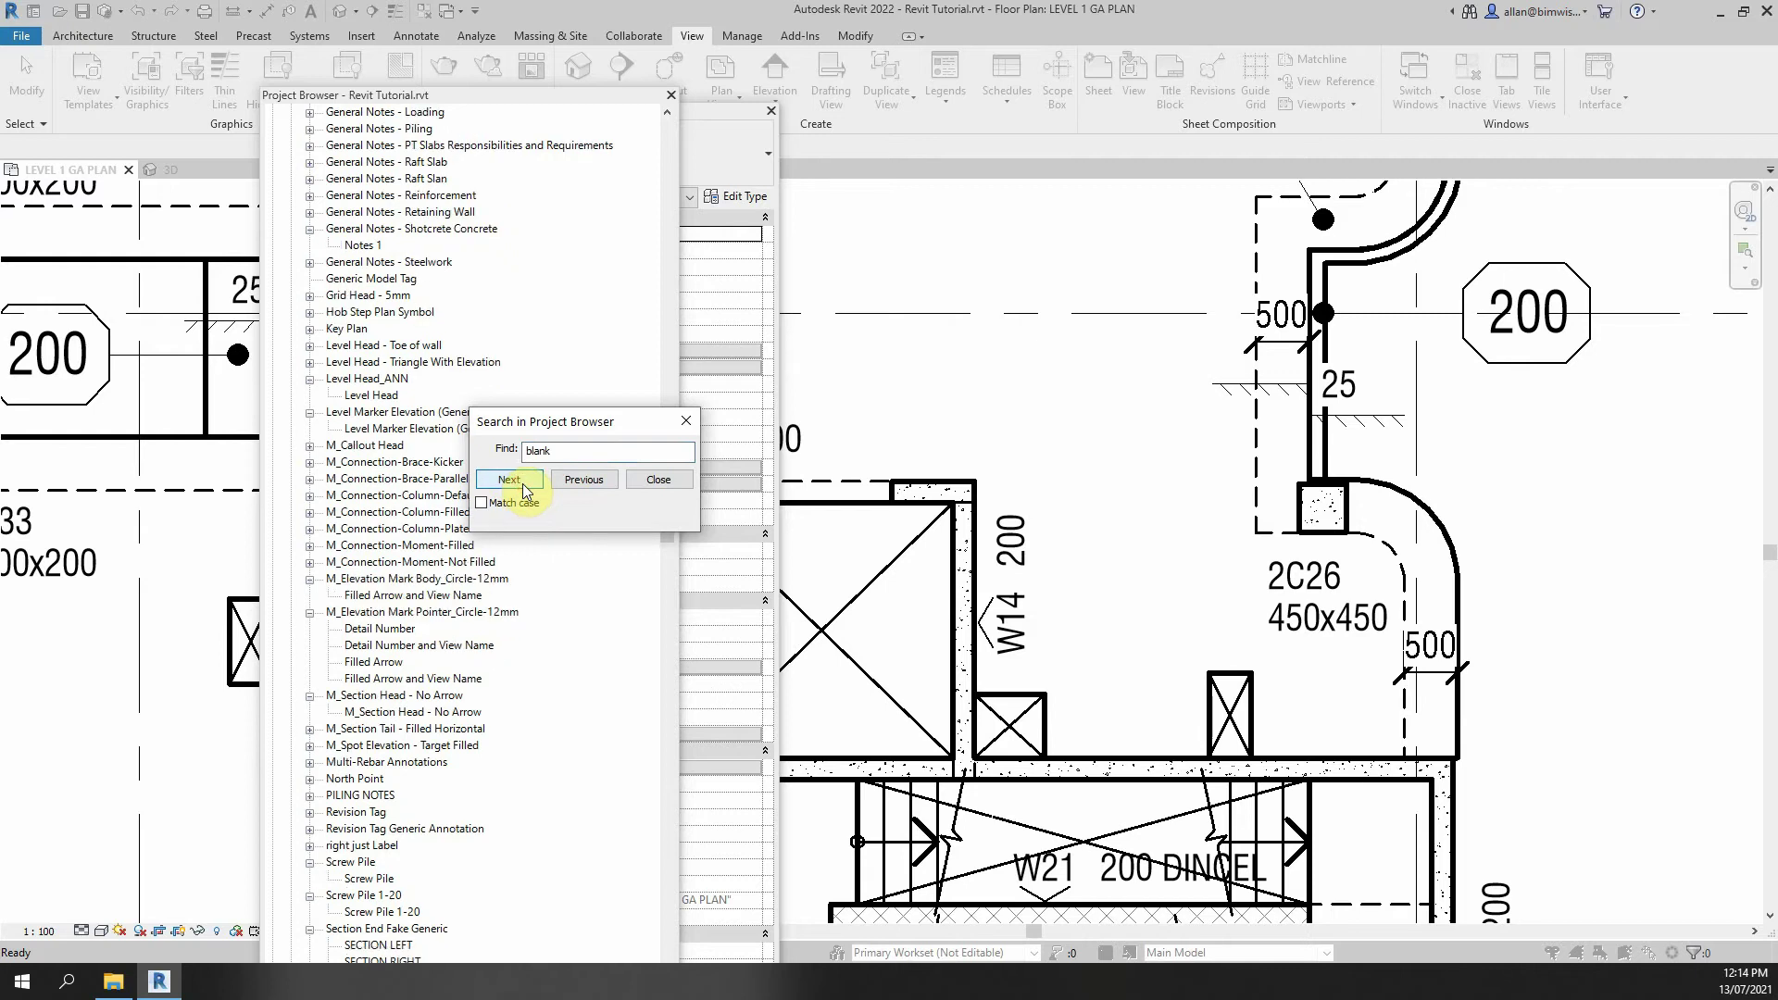
{"action": "left_click", "coordinate": [524, 483]}
{"action": "left_click_drag", "start_coordinate": [569, 419], "coordinate": [927, 389]}
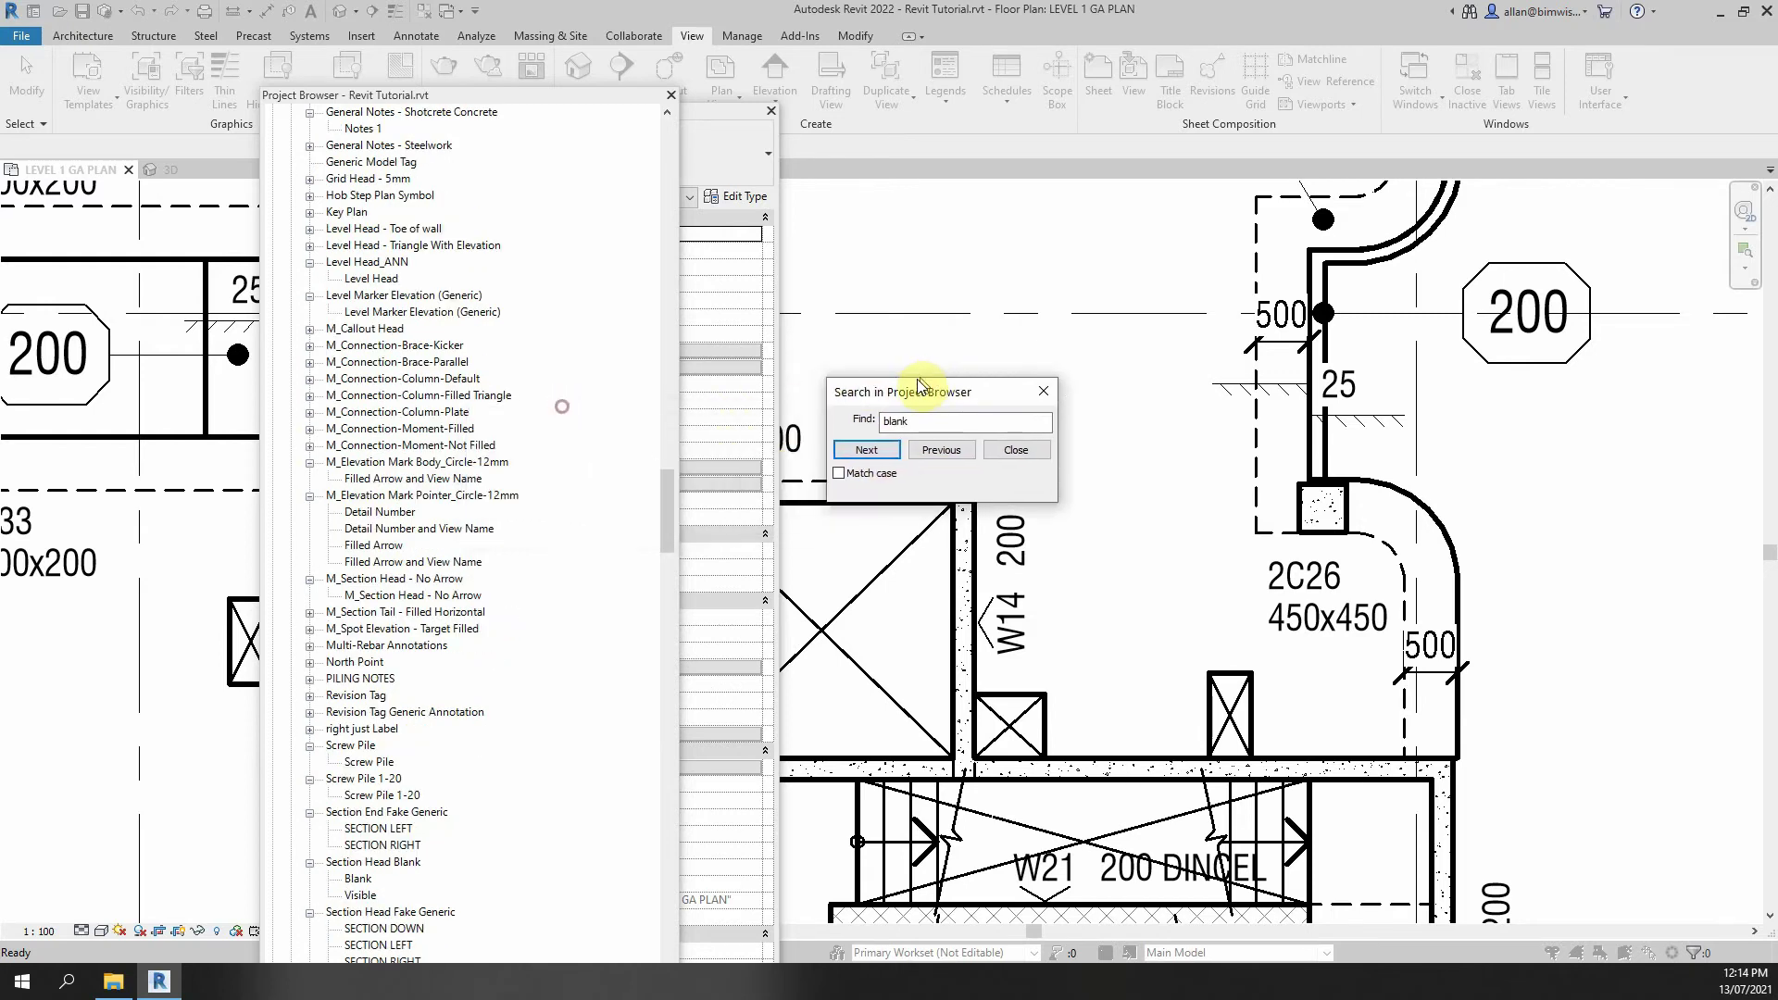
{"action": "left_click", "coordinate": [876, 448]}
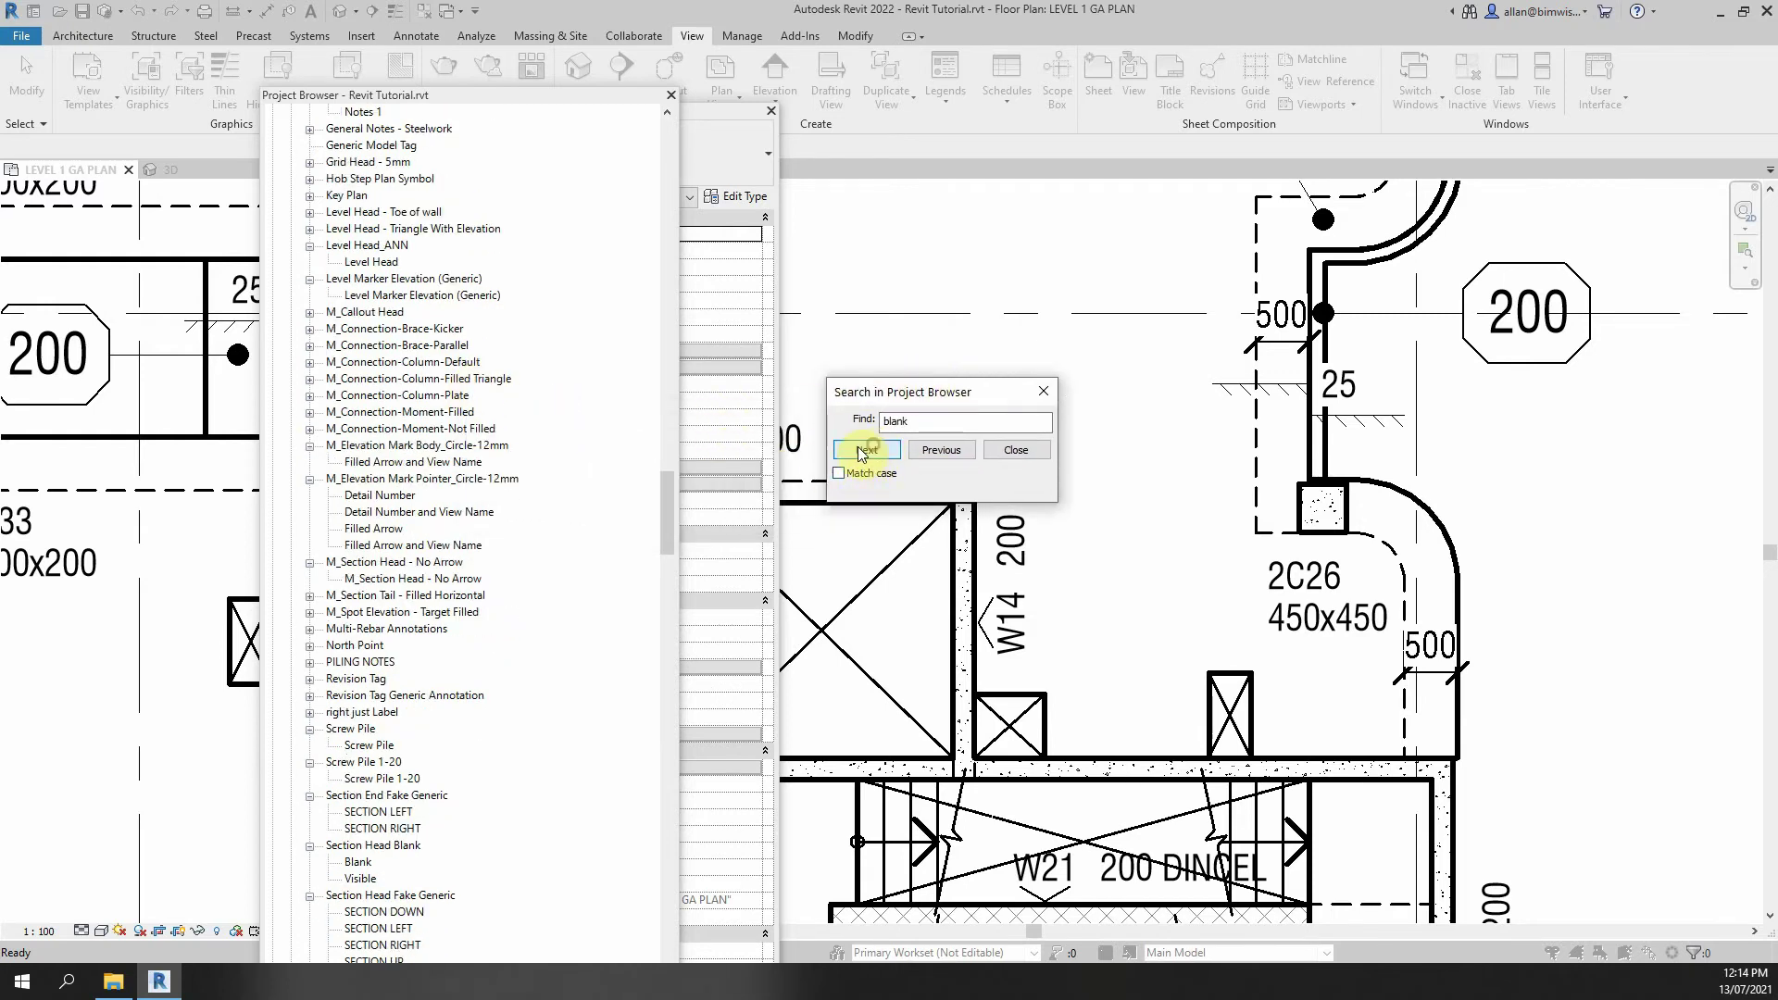
{"action": "left_click", "coordinate": [370, 518]}
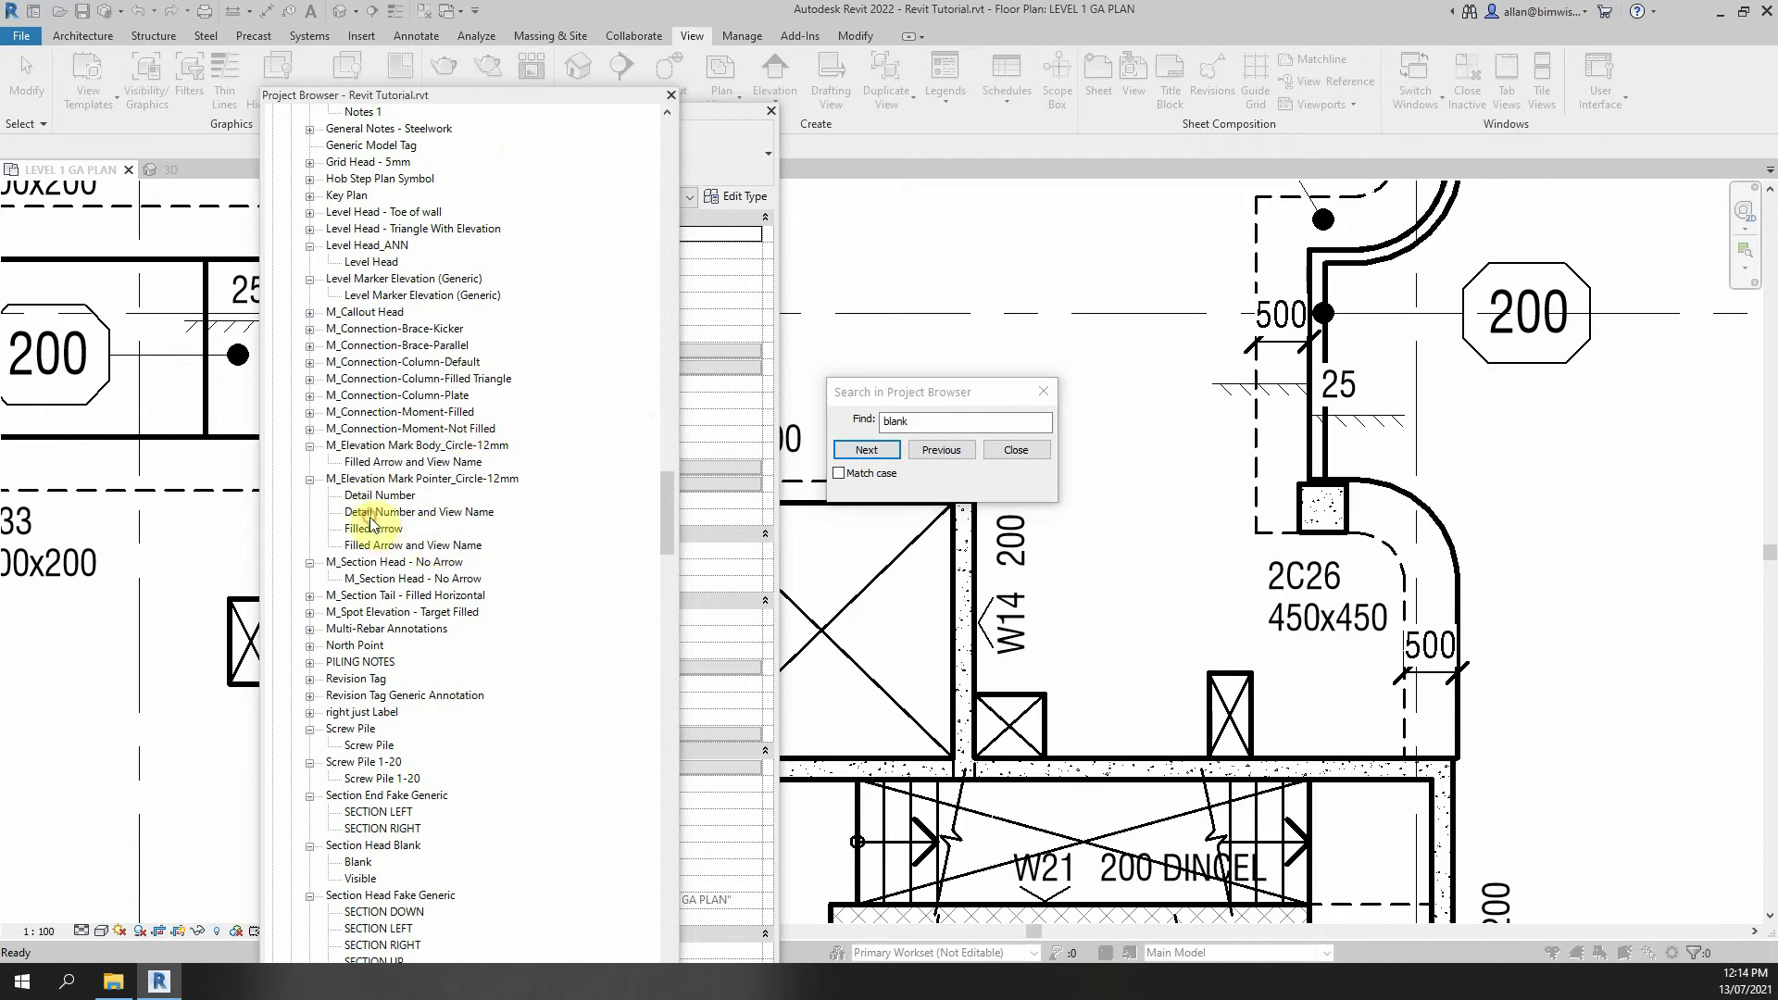
{"action": "left_click", "coordinate": [1022, 449]}
- Repeat the "blank" search from the start of the Families branch to locate the Section Head Blank family
{"action": "left_click", "coordinate": [359, 397]}
{"action": "key", "text": "s"}
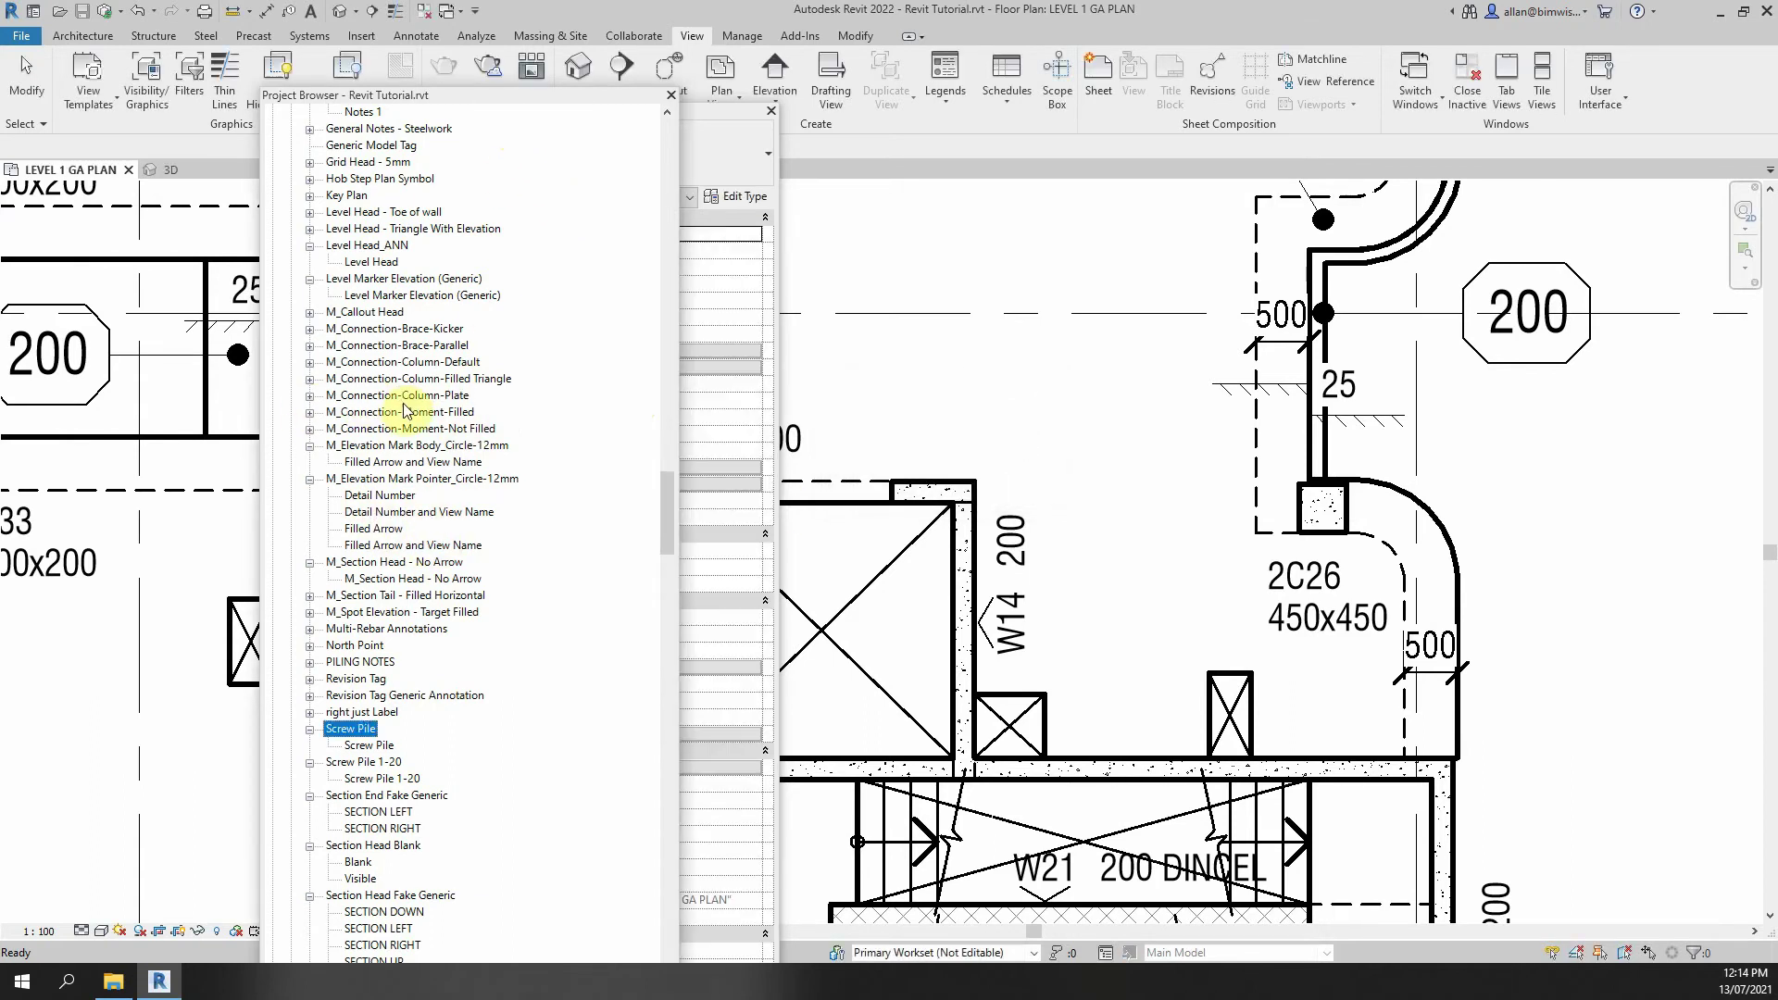
{"action": "scroll", "coordinate": [408, 421], "scroll_direction": "down", "scroll_amount": 1}
{"action": "scroll", "coordinate": [556, 287], "scroll_direction": "up", "scroll_amount": 2}
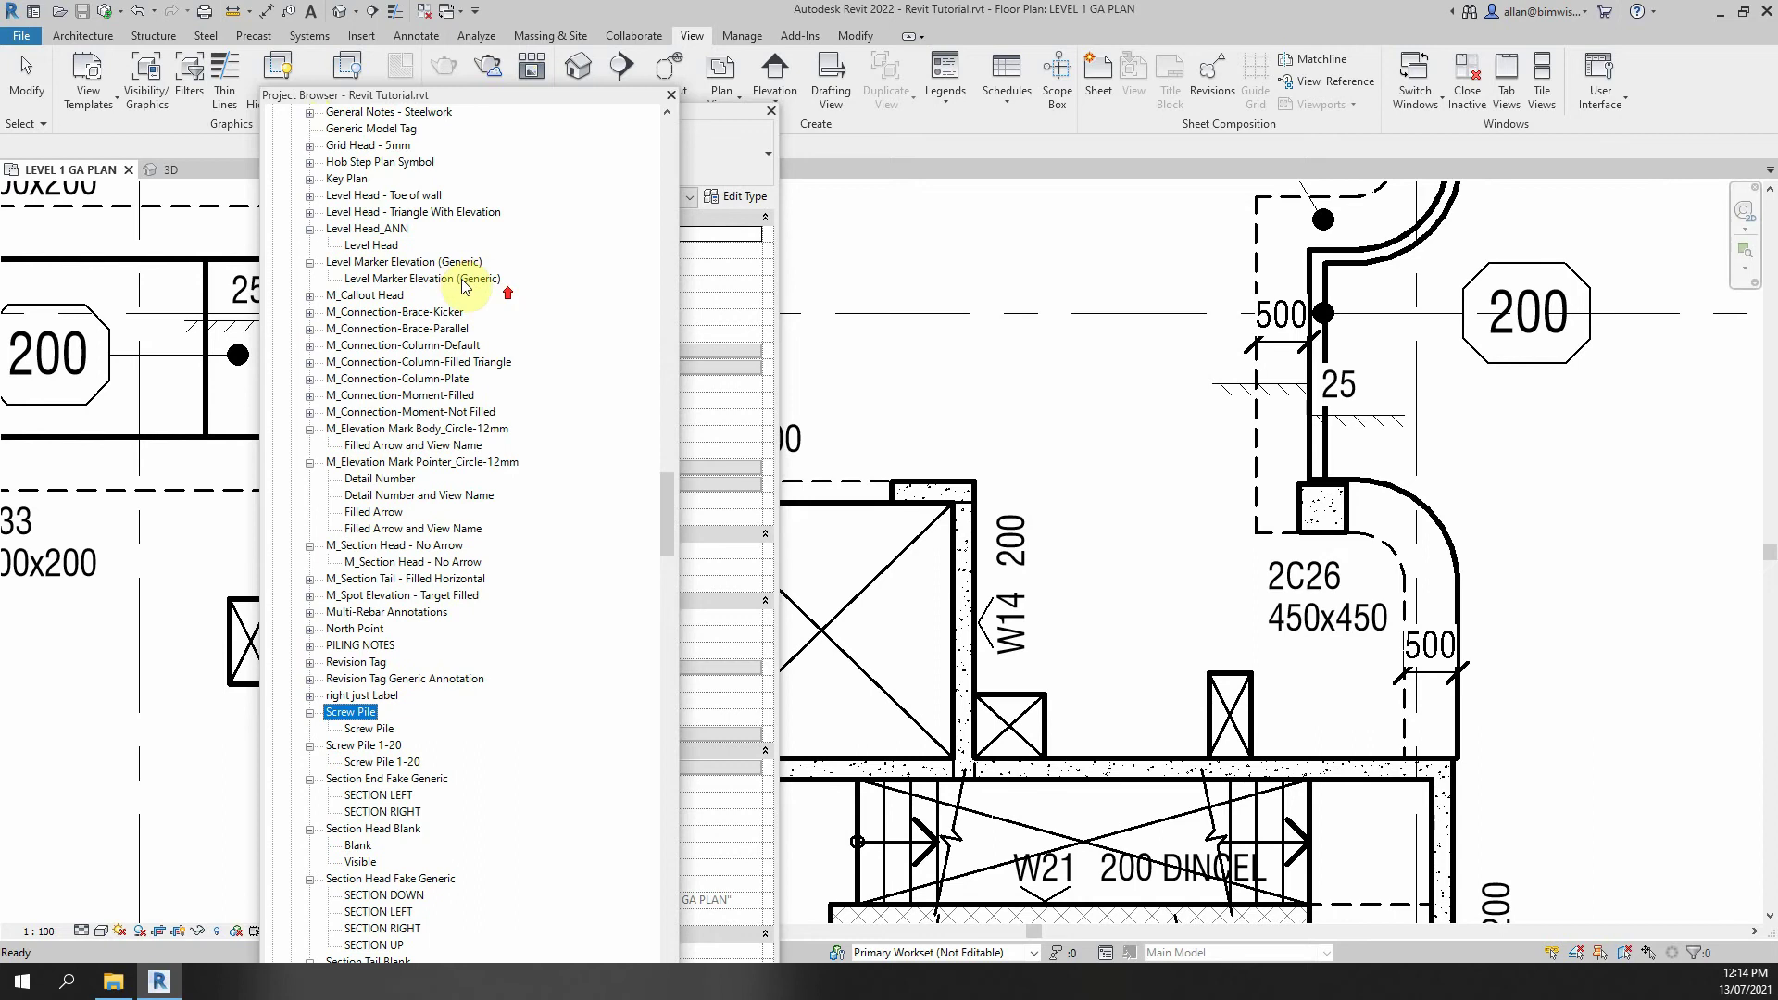
{"action": "left_click_drag", "start_coordinate": [666, 485], "coordinate": [665, 402]}
{"action": "mouse_move", "coordinate": [568, 89]}
{"action": "left_mouse_down"}
{"action": "mouse_move", "coordinate": [567, 187]}
{"action": "mouse_move", "coordinate": [570, 60]}
{"action": "left_mouse_up"}
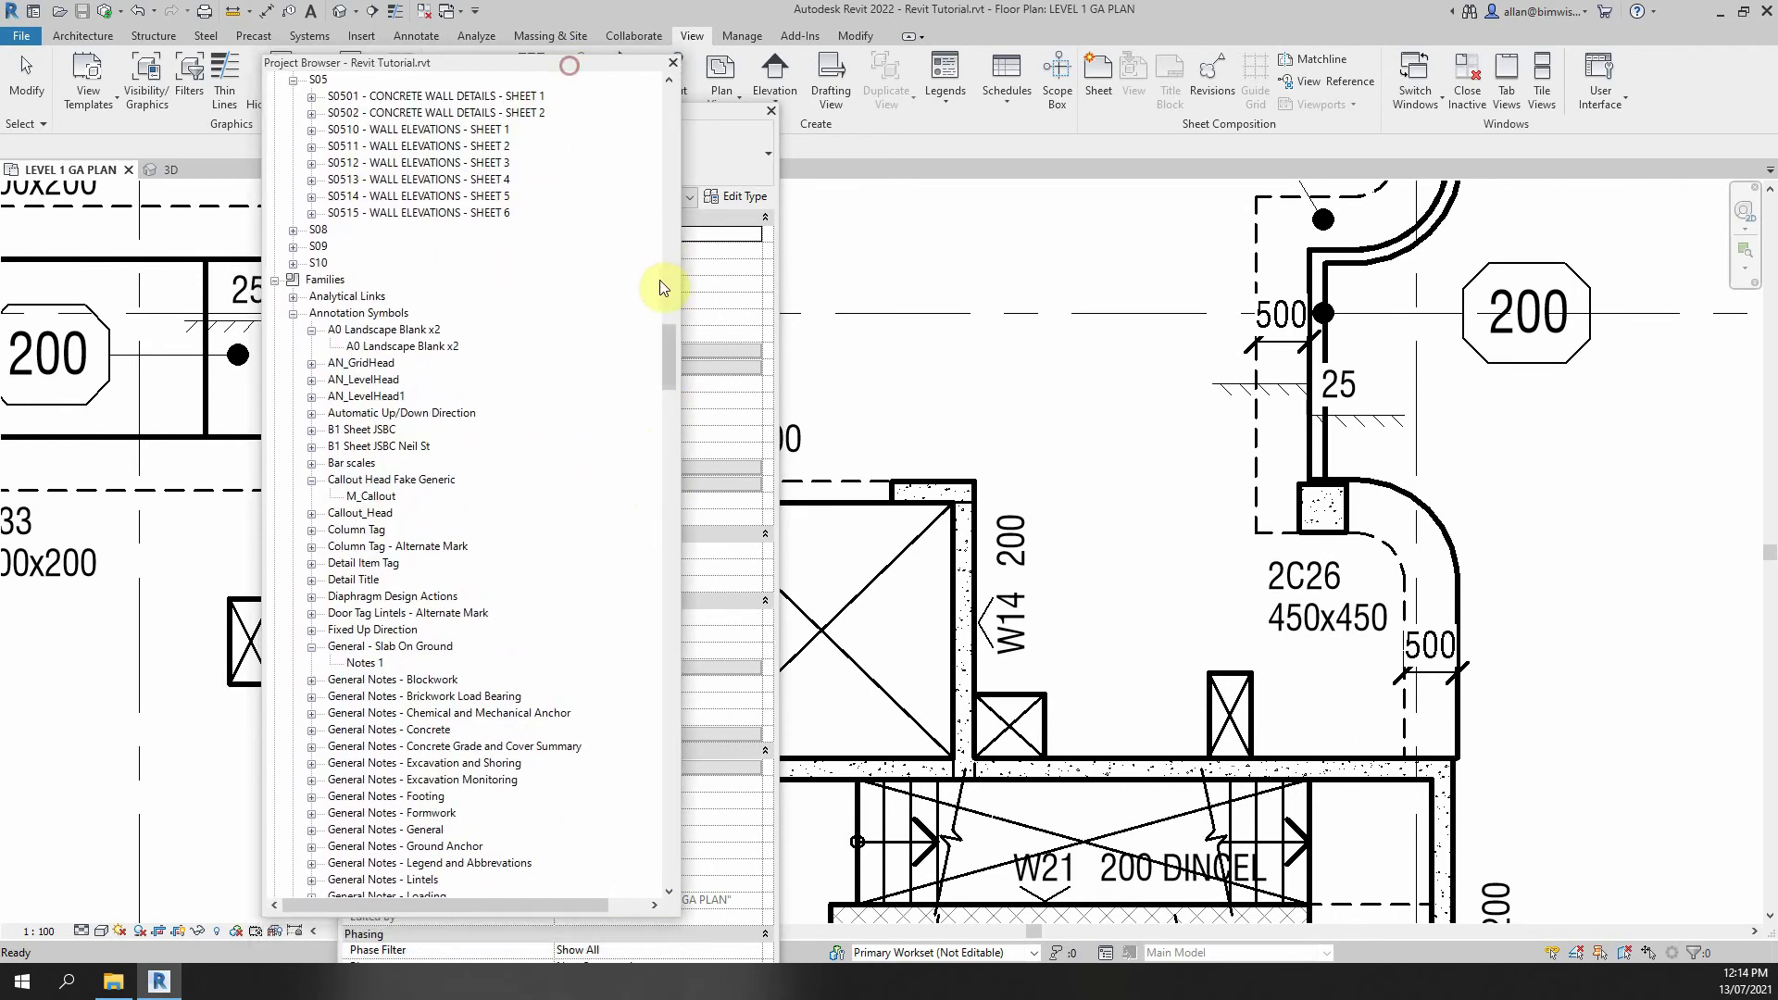
{"action": "right_click", "coordinate": [318, 283]}
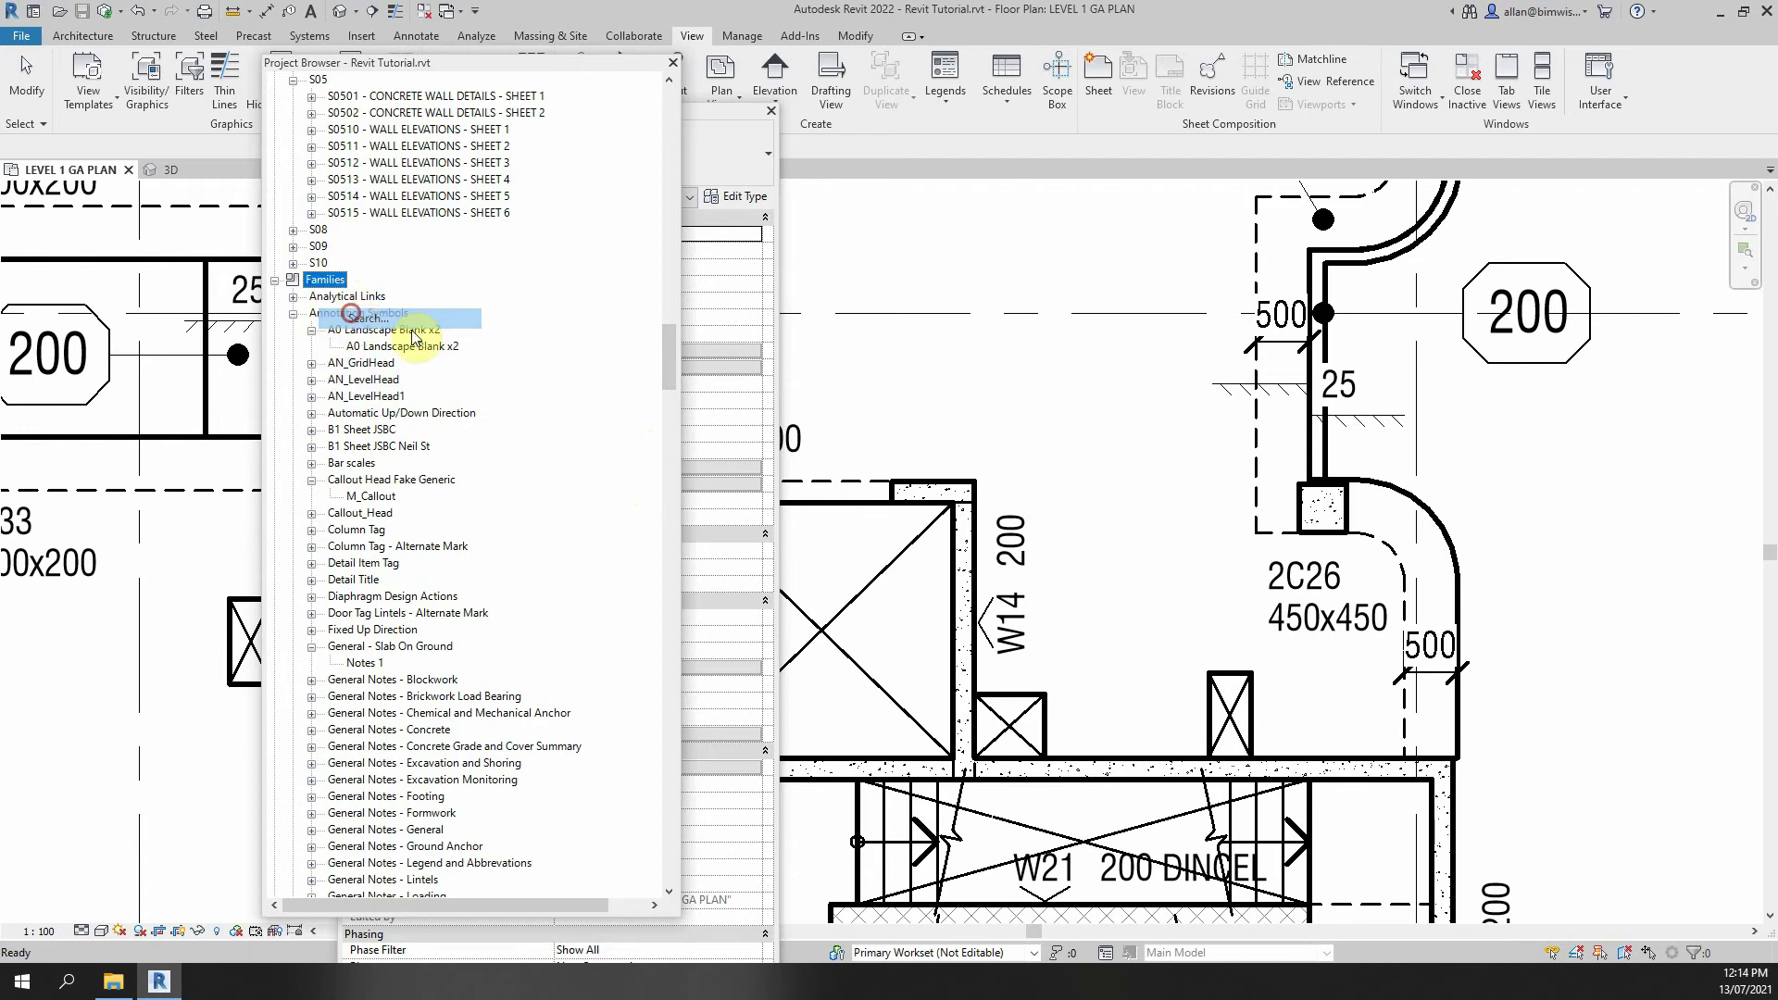
{"action": "left_click", "coordinate": [357, 298]}
{"action": "left_click", "coordinate": [887, 454]}
{"action": "left_click", "coordinate": [884, 453]}
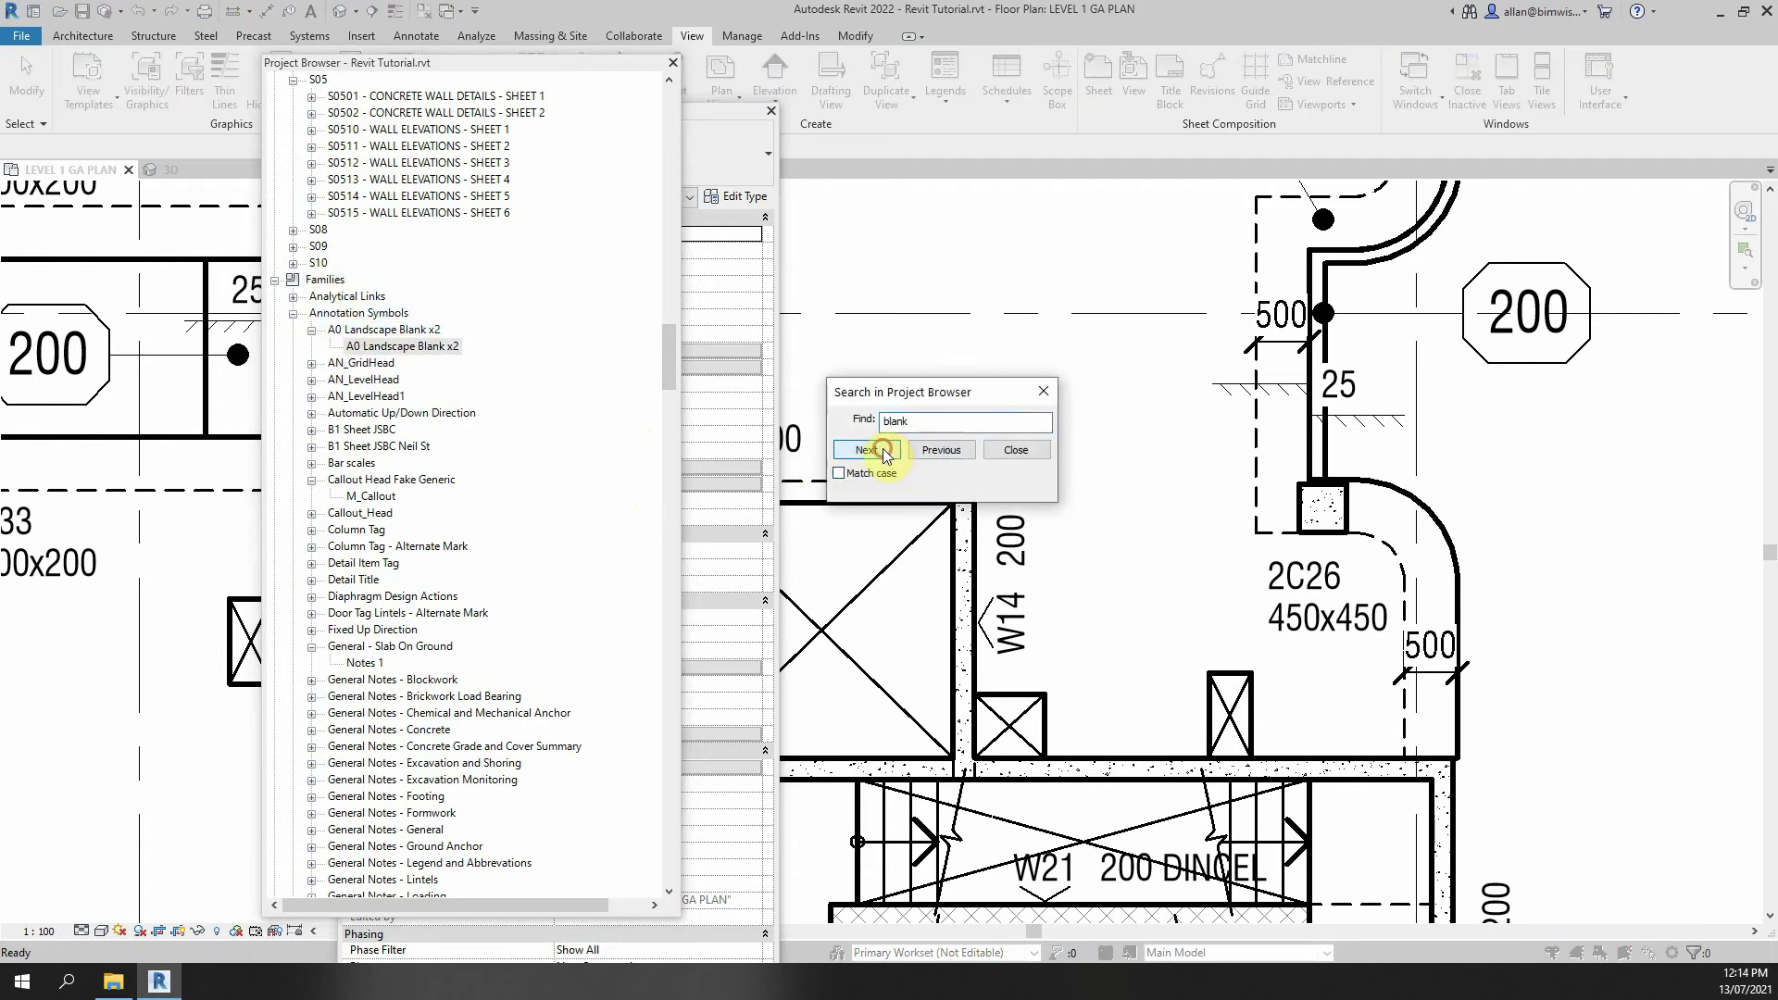
{"action": "left_click", "coordinate": [881, 453]}
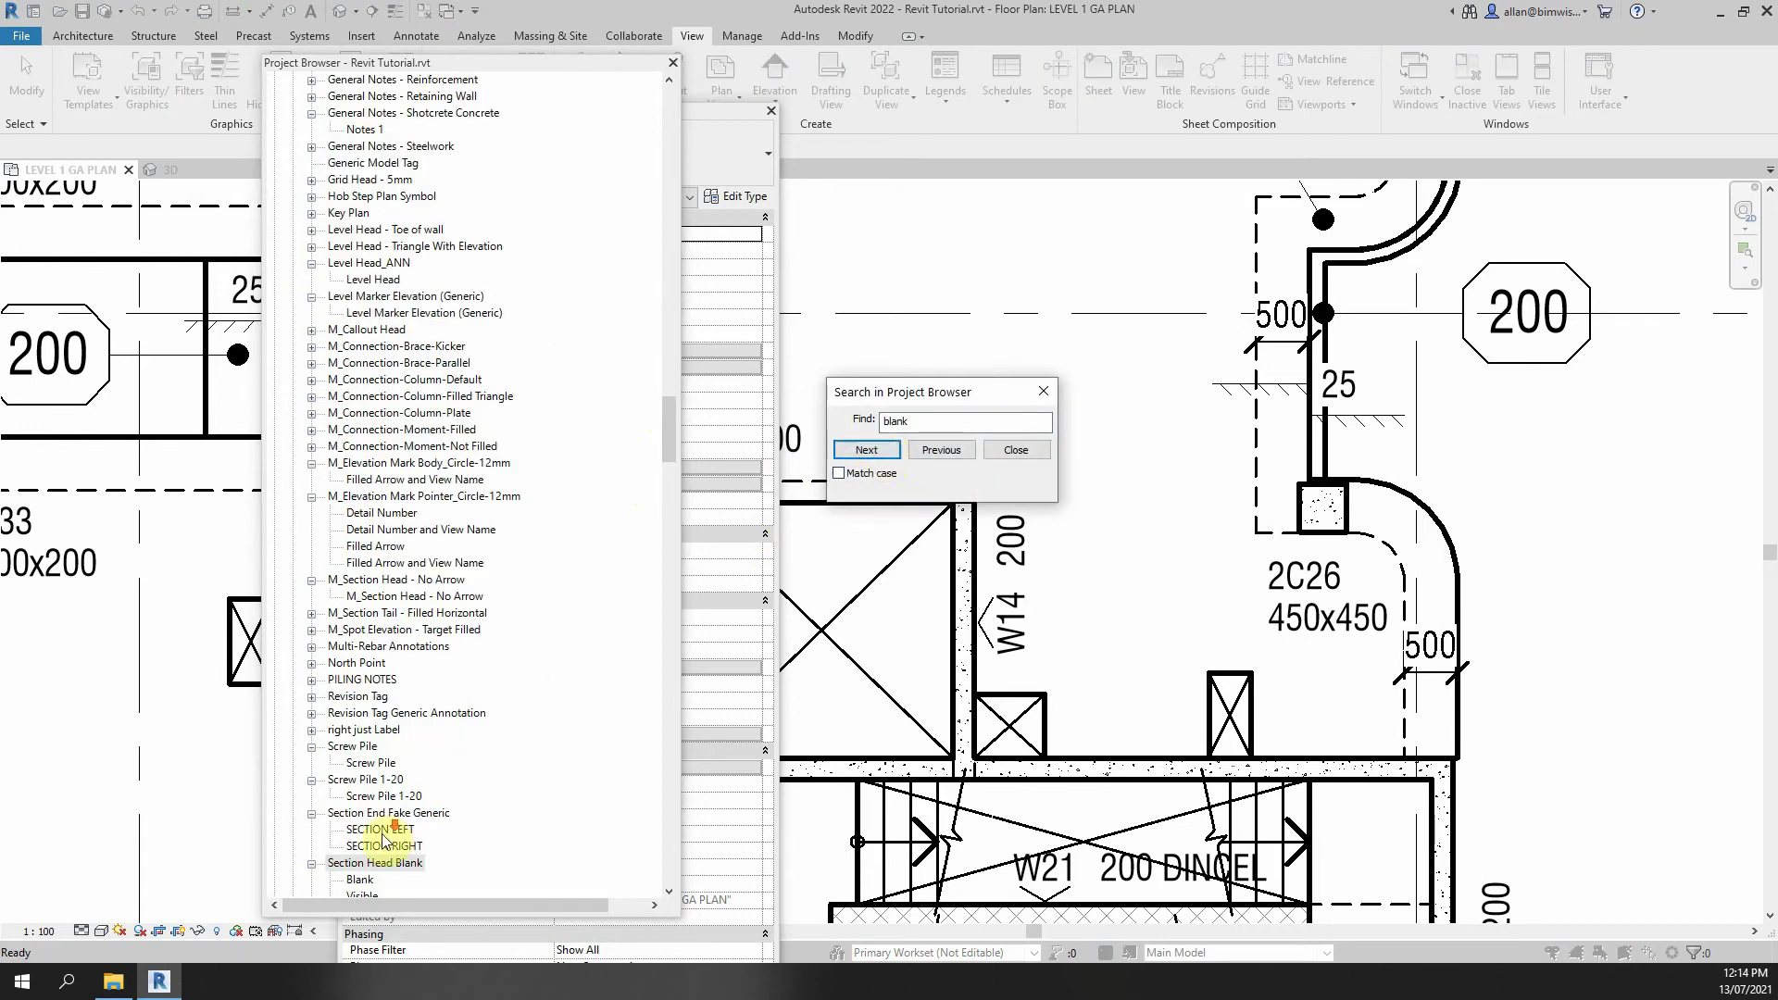
{"action": "left_click", "coordinate": [1015, 450]}
{"action": "scroll", "coordinate": [556, 734], "scroll_direction": "down", "scroll_amount": 2}
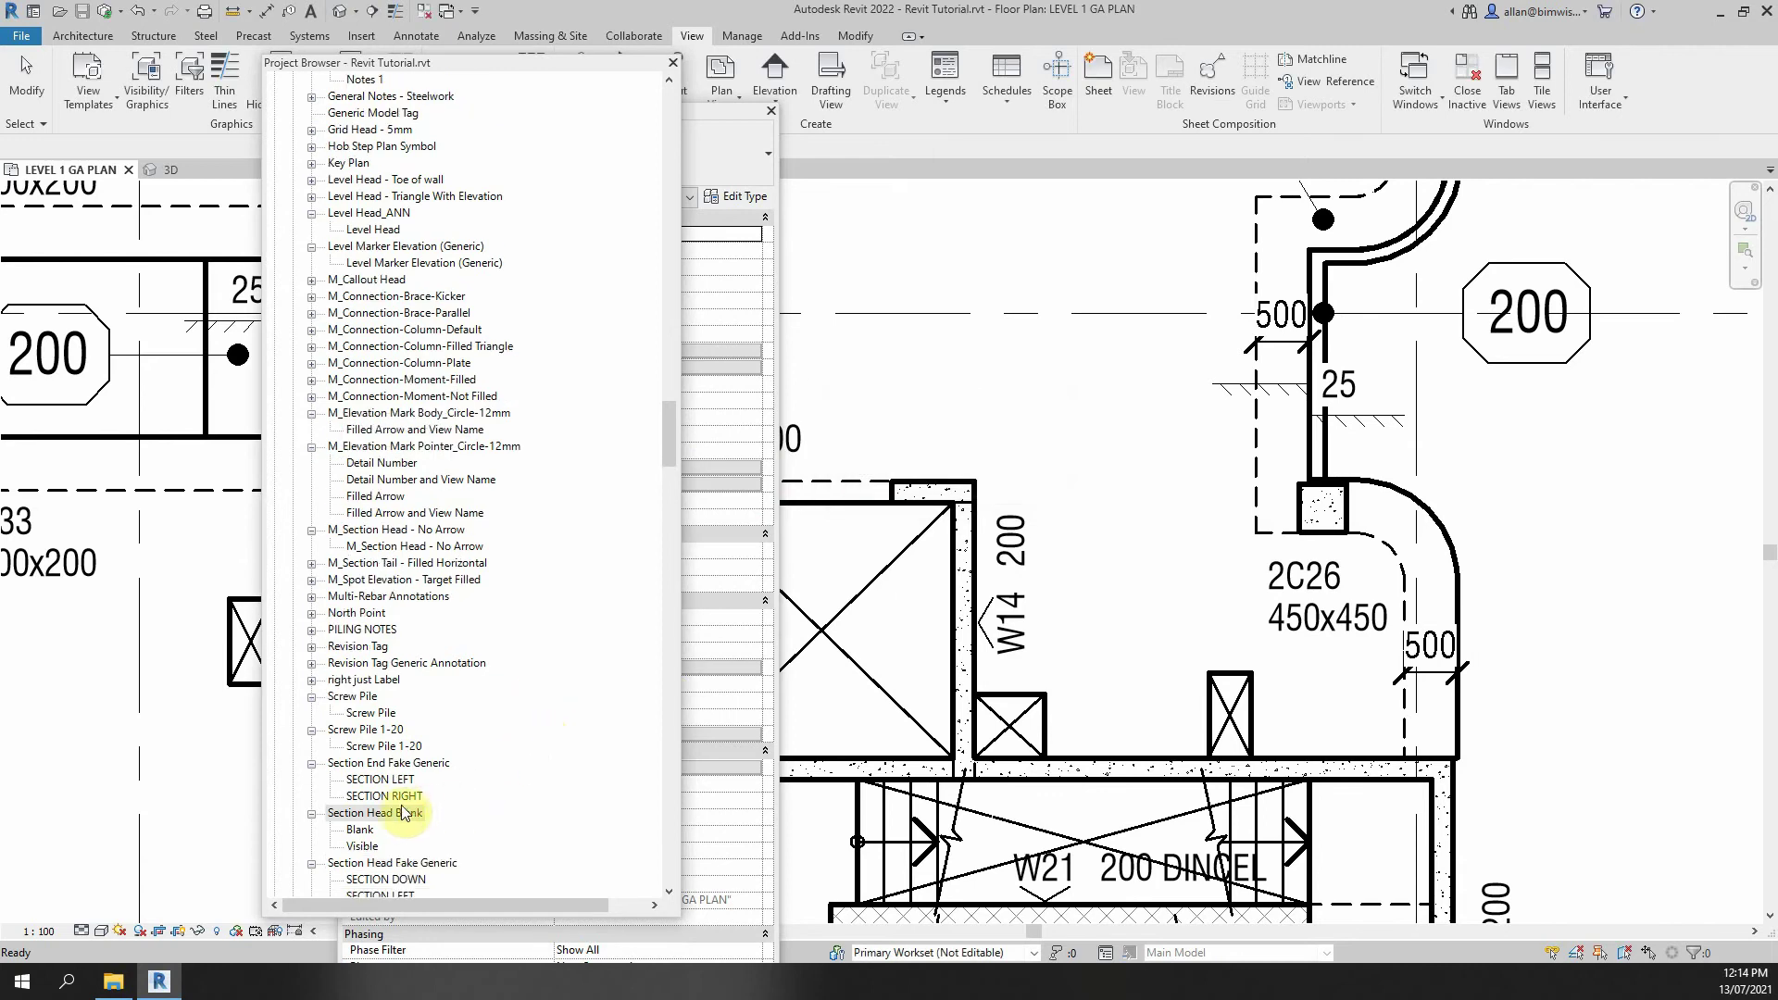
- Locate the Section Tail Blank annotation family and its Blank type
{"action": "left_click", "coordinate": [398, 780]}
{"action": "scroll", "coordinate": [414, 752], "scroll_direction": "down", "scroll_amount": 3}
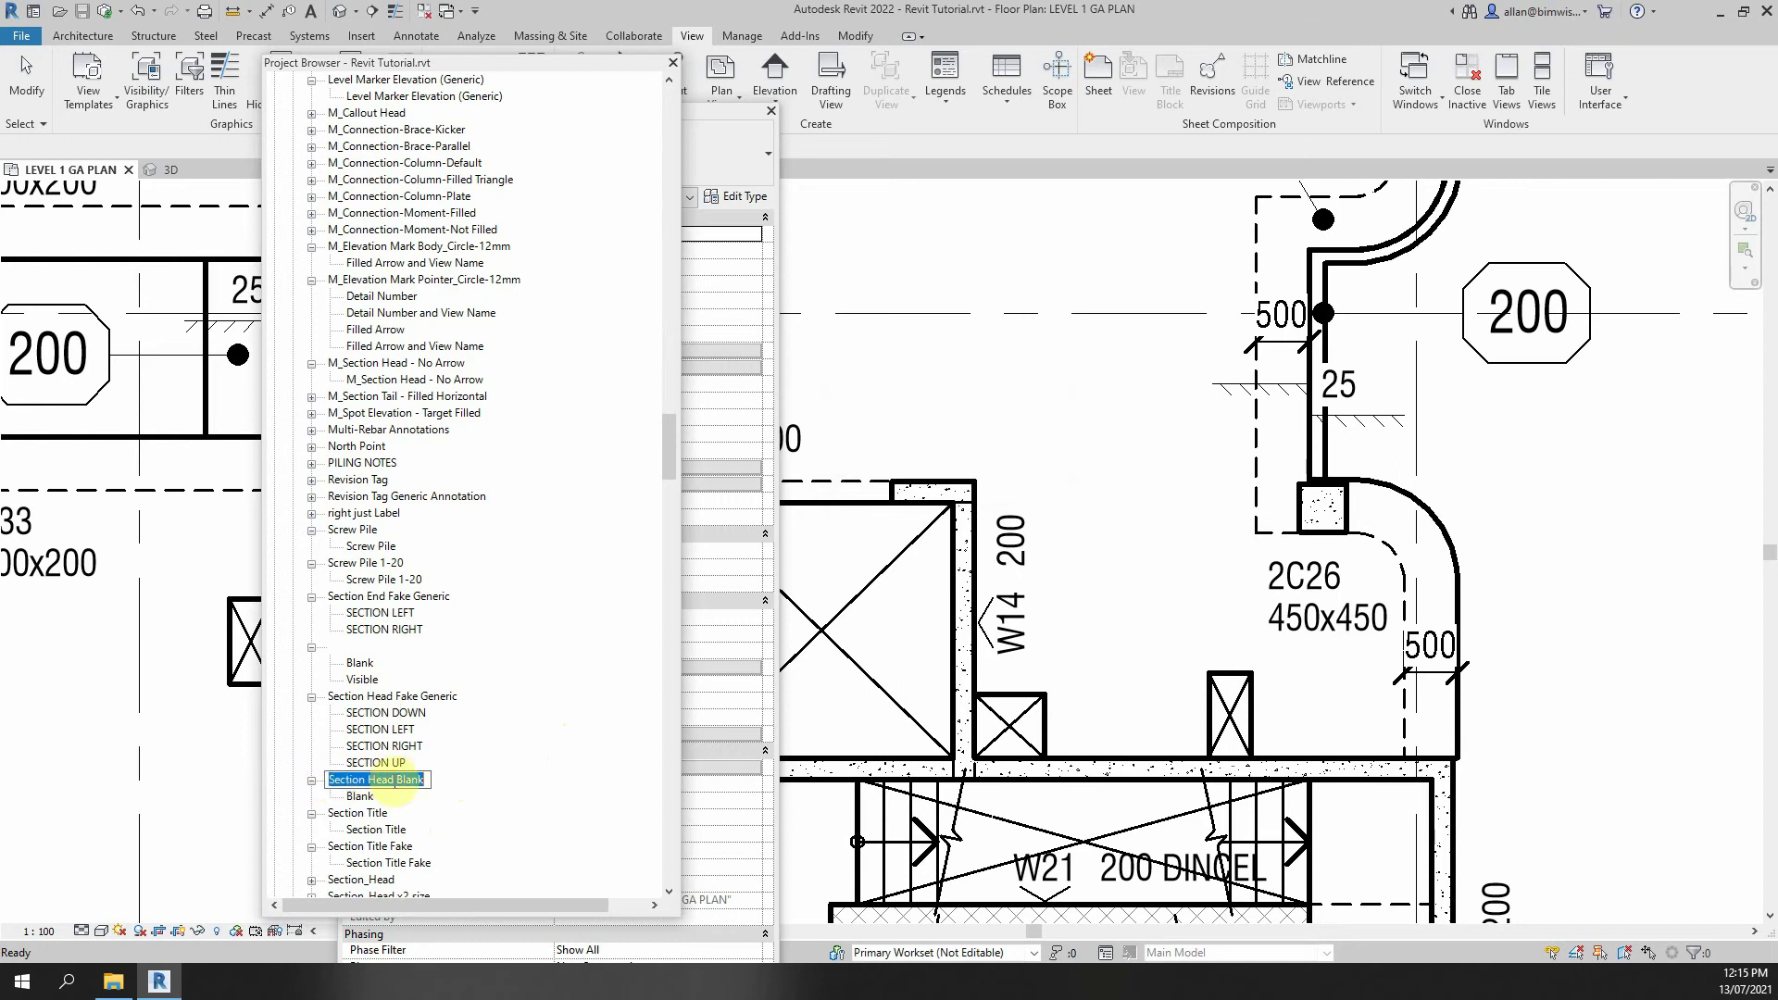
{"action": "left_click", "coordinate": [362, 800]}
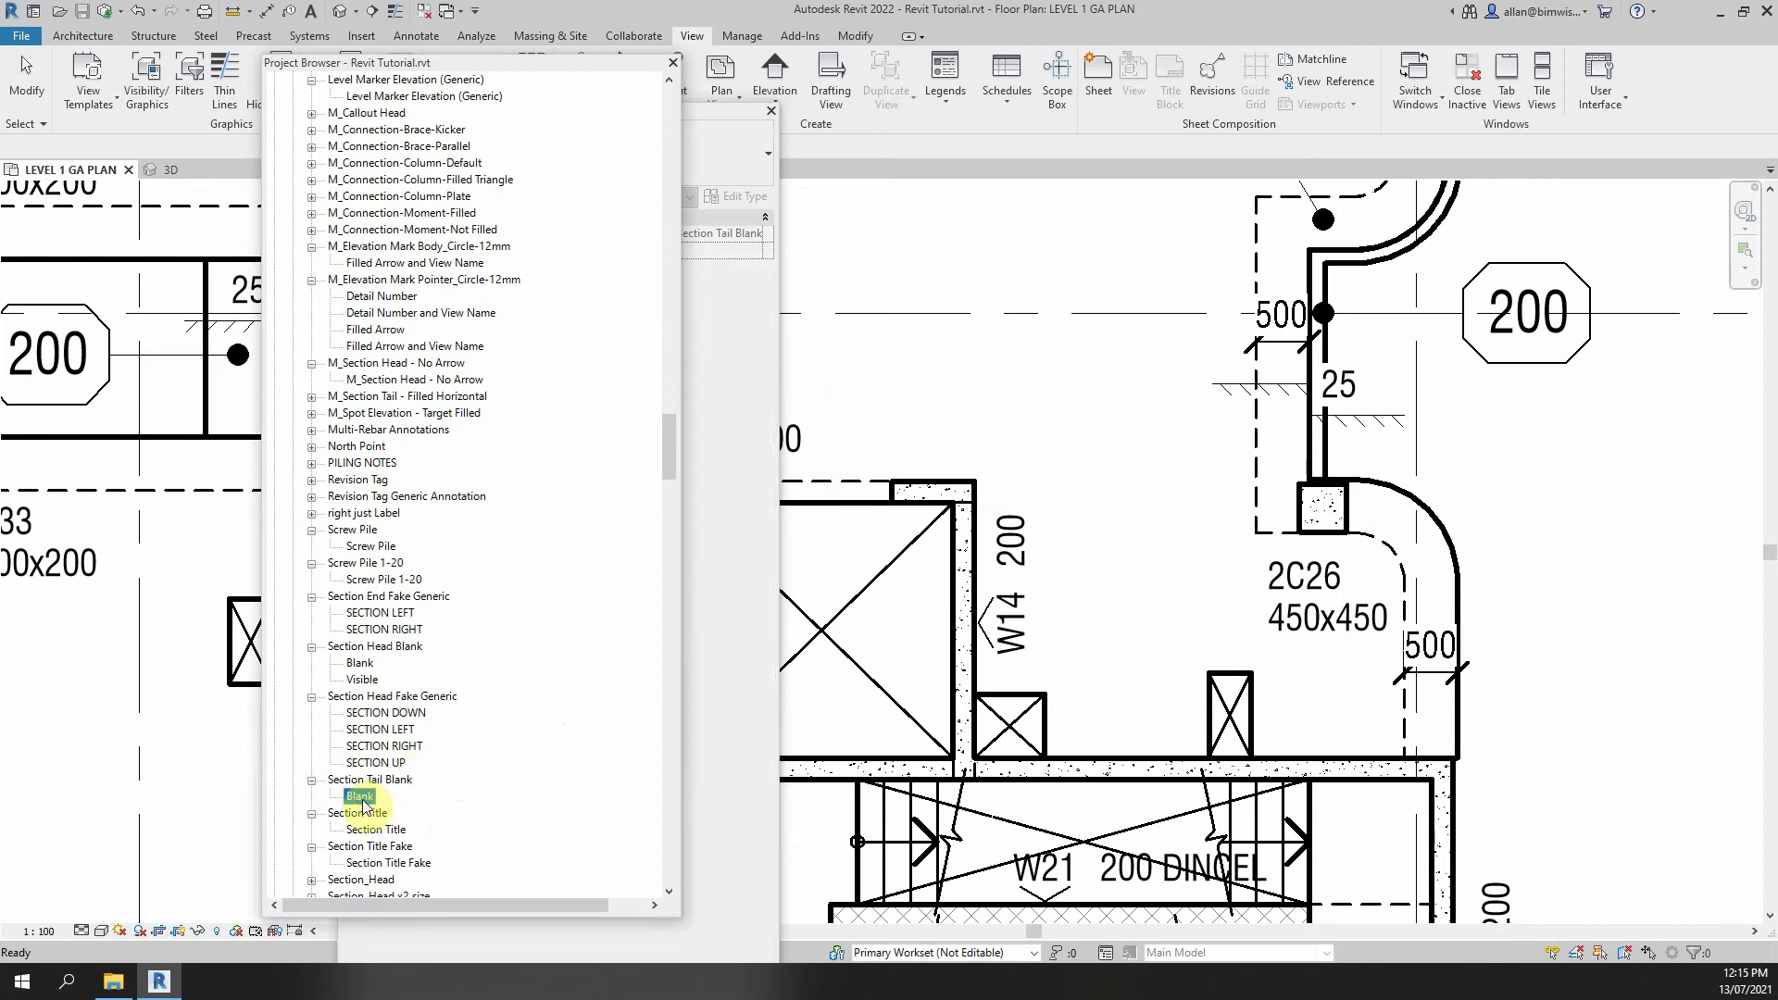
{"action": "left_click", "coordinate": [368, 780]}
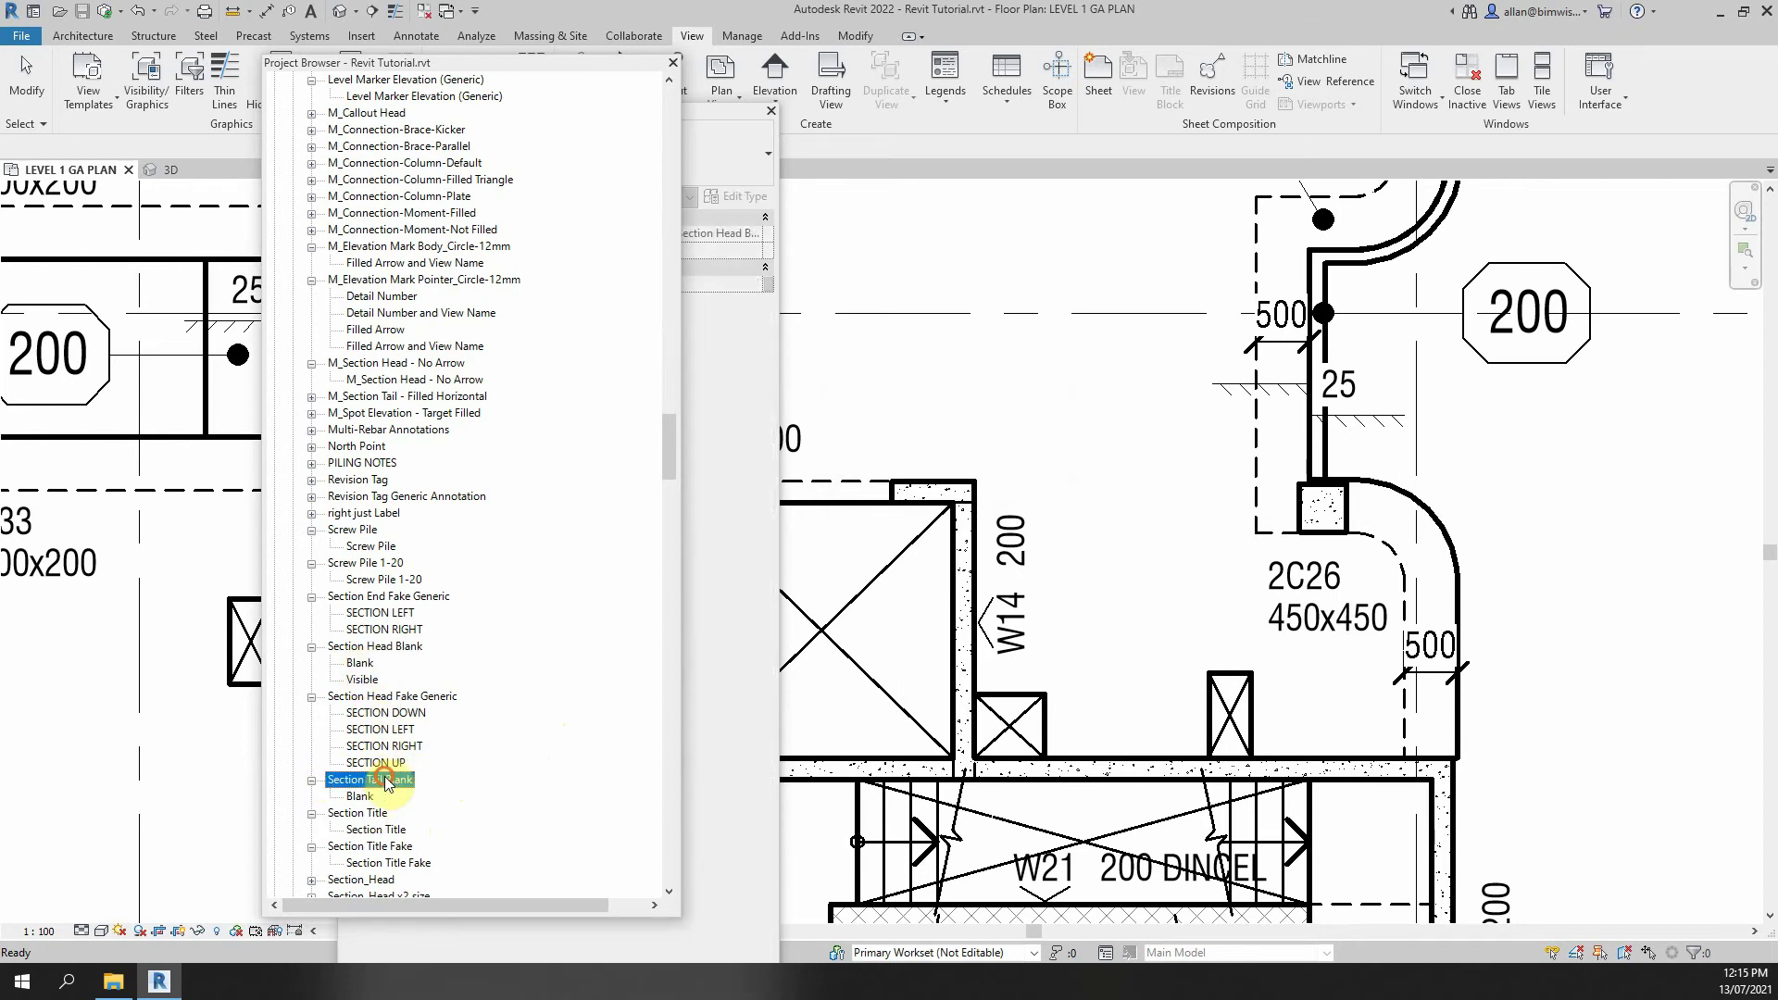
- Open the Section Head Blank family for editing and inspect the properties and subcategory of its short horizontal line
{"action": "left_click", "coordinate": [394, 648]}
{"action": "right_click", "coordinate": [395, 650]}
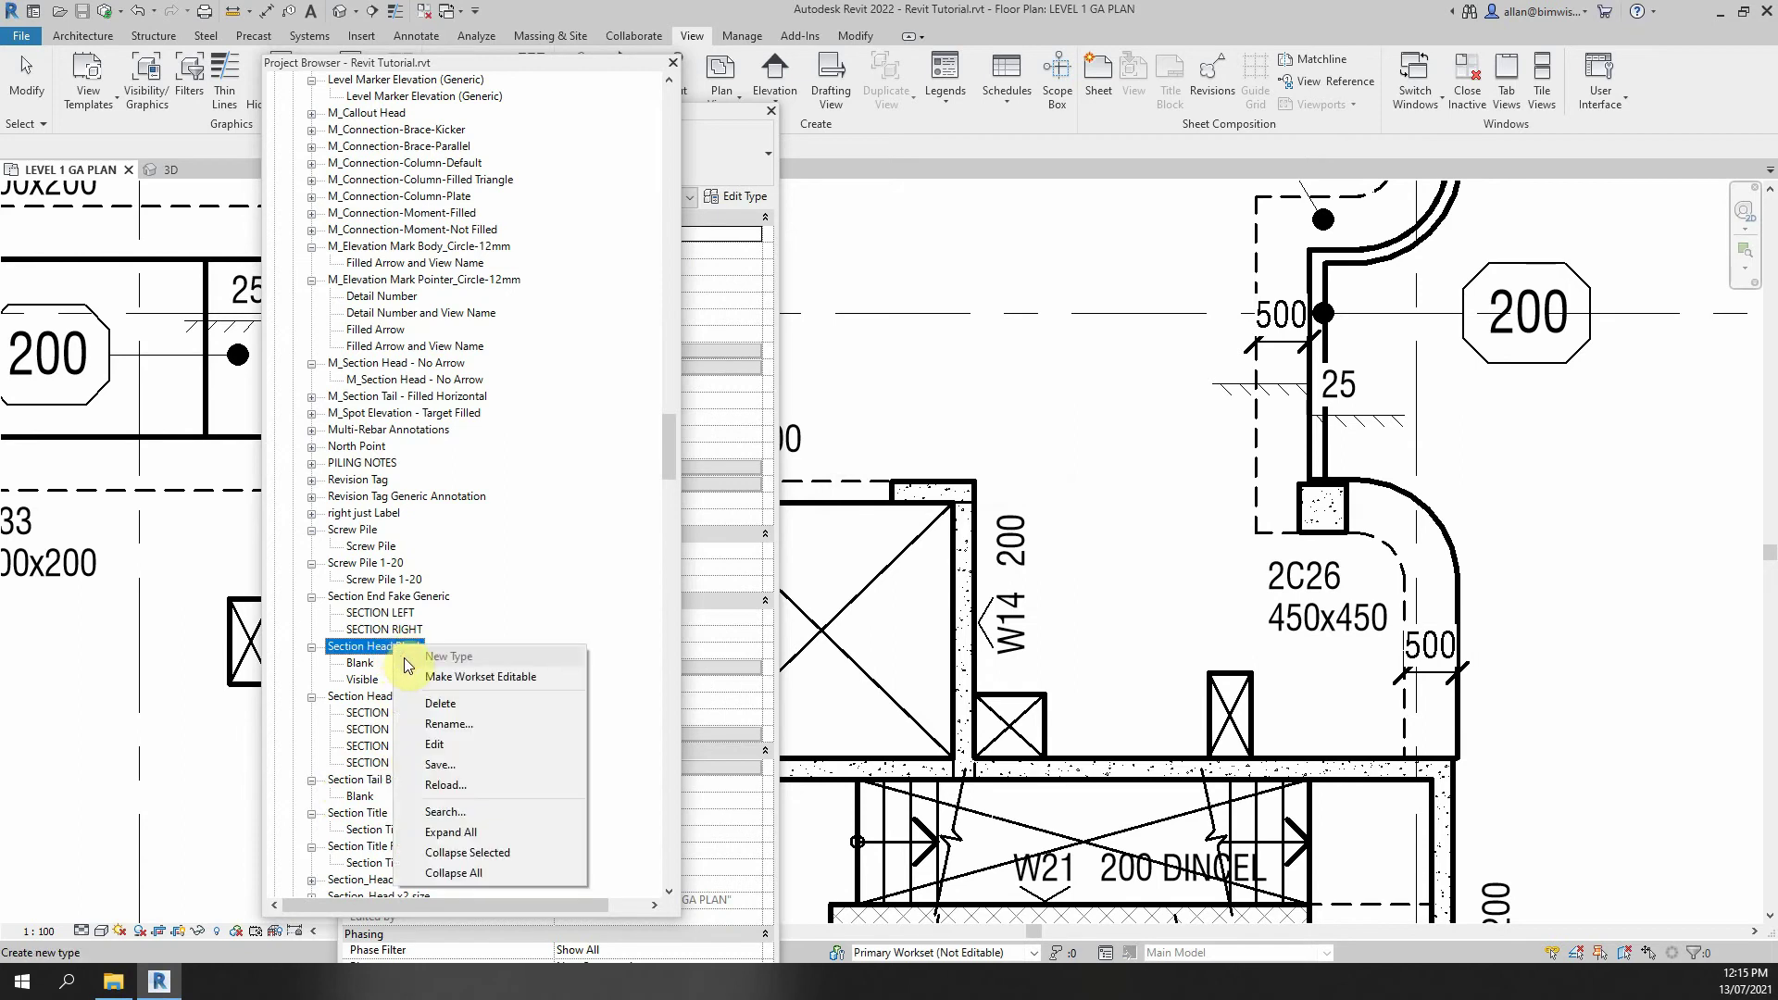
{"action": "left_click", "coordinate": [441, 745]}
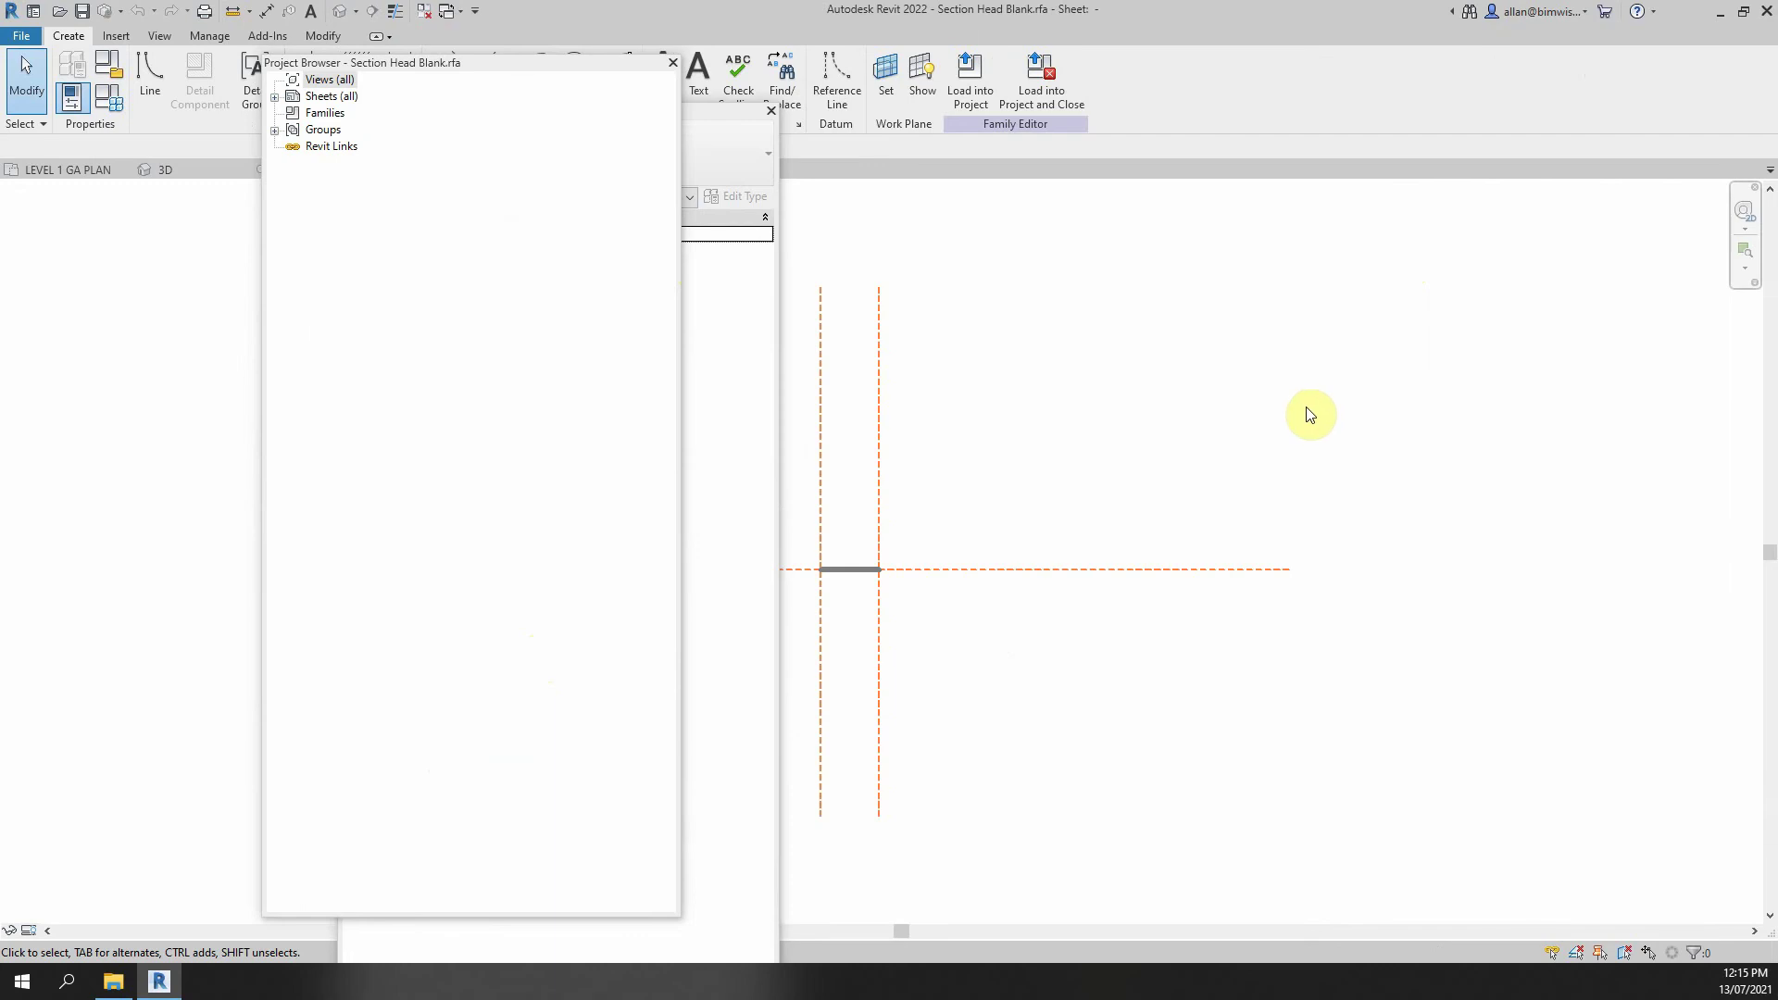
{"action": "scroll", "coordinate": [1083, 500], "scroll_direction": "down", "scroll_amount": 1}
{"action": "middle_click_drag", "start_coordinate": [1048, 578], "coordinate": [1460, 594]}
{"action": "scroll", "coordinate": [1306, 604], "scroll_direction": "up", "scroll_amount": 4}
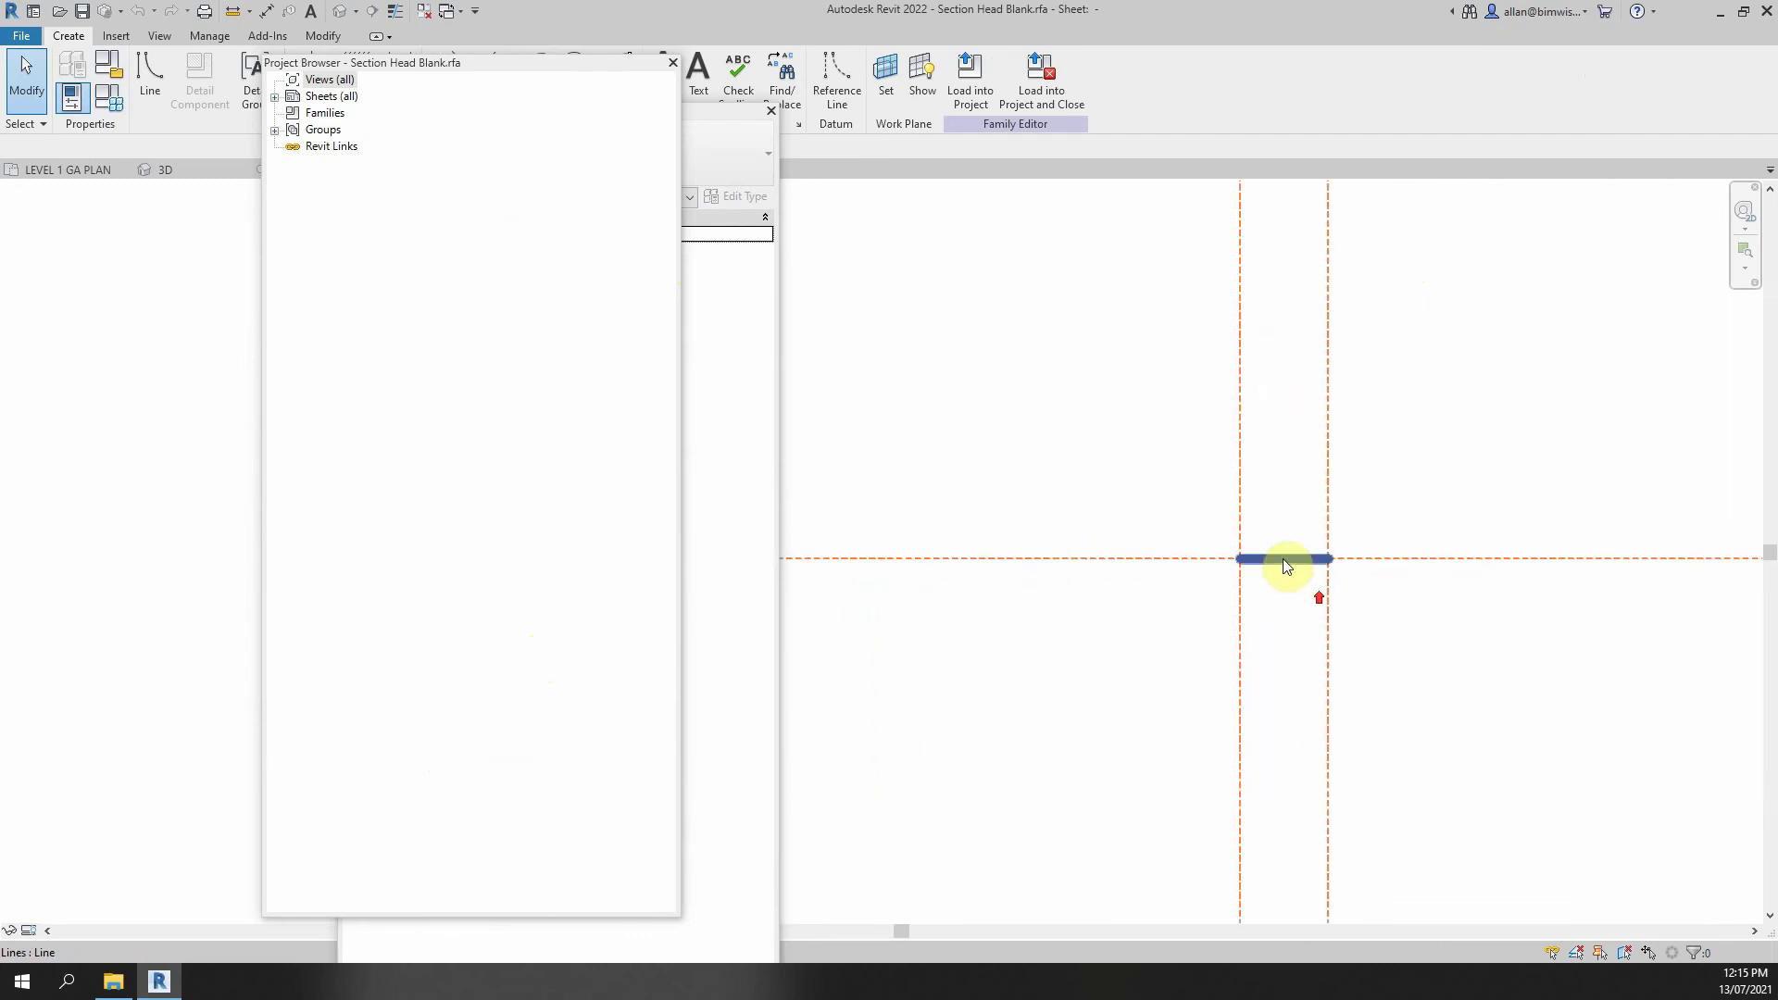
{"action": "left_click", "coordinate": [1284, 559]}
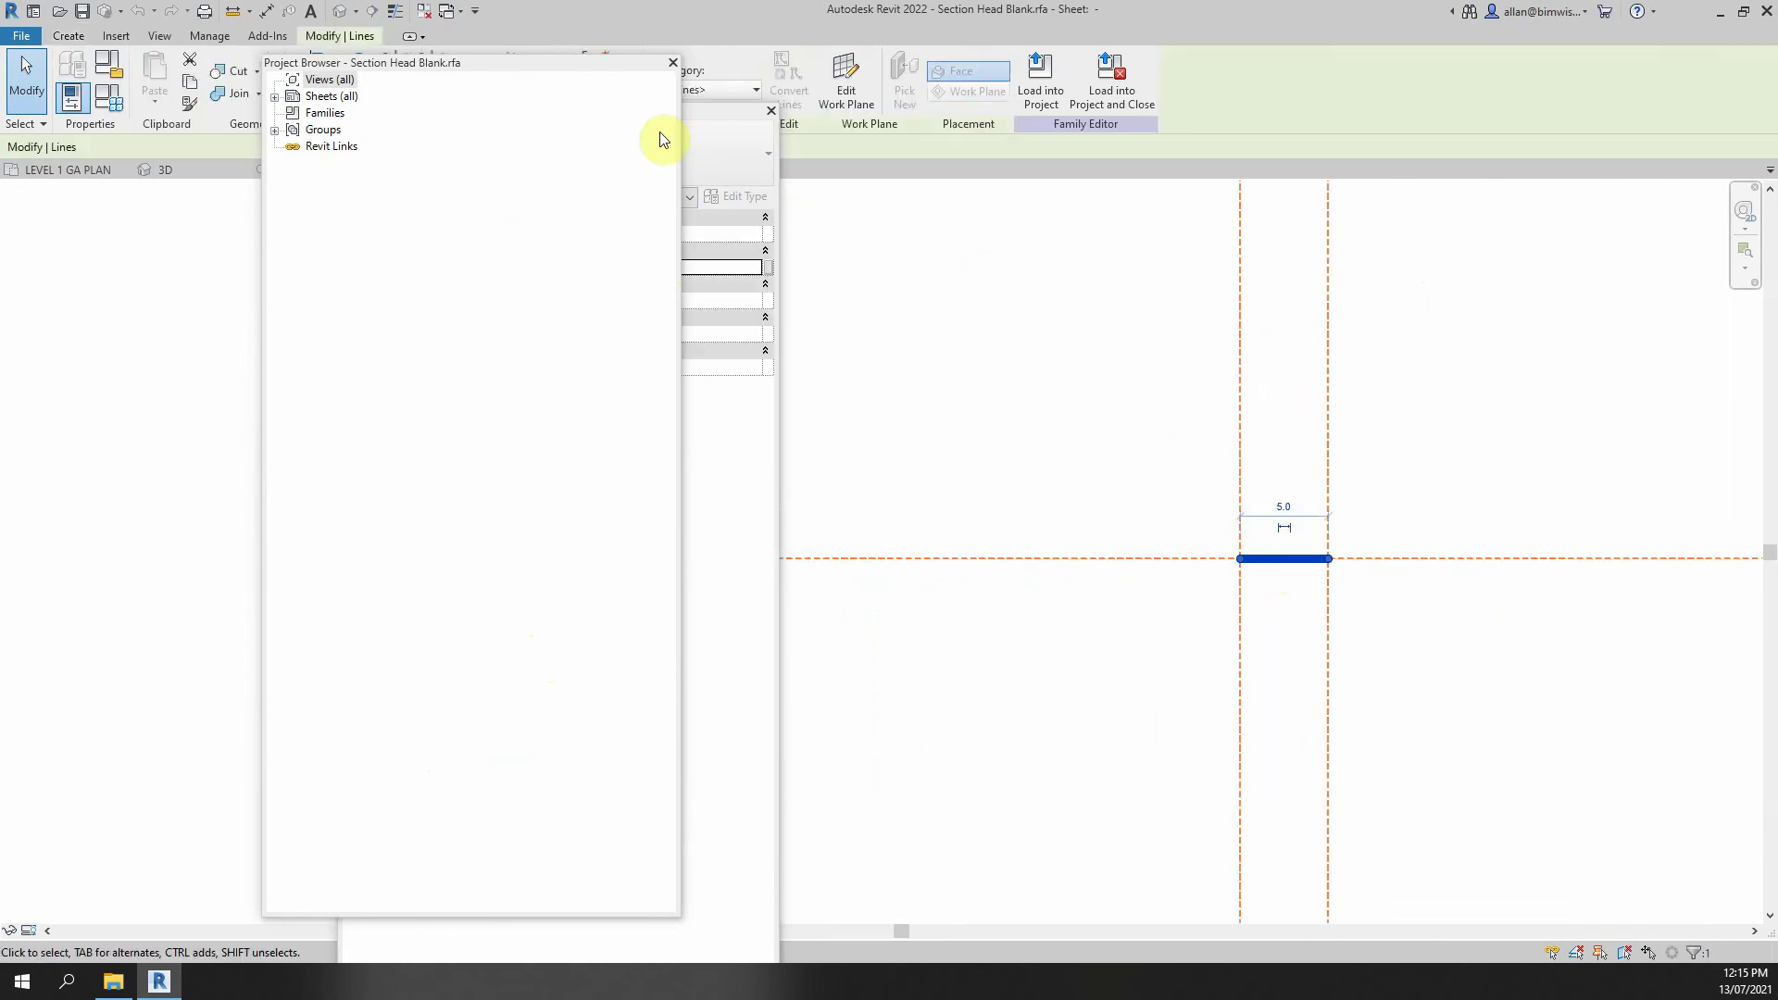
{"action": "left_click_drag", "start_coordinate": [574, 67], "coordinate": [311, 326]}
{"action": "left_click_drag", "start_coordinate": [684, 108], "coordinate": [676, 202]}
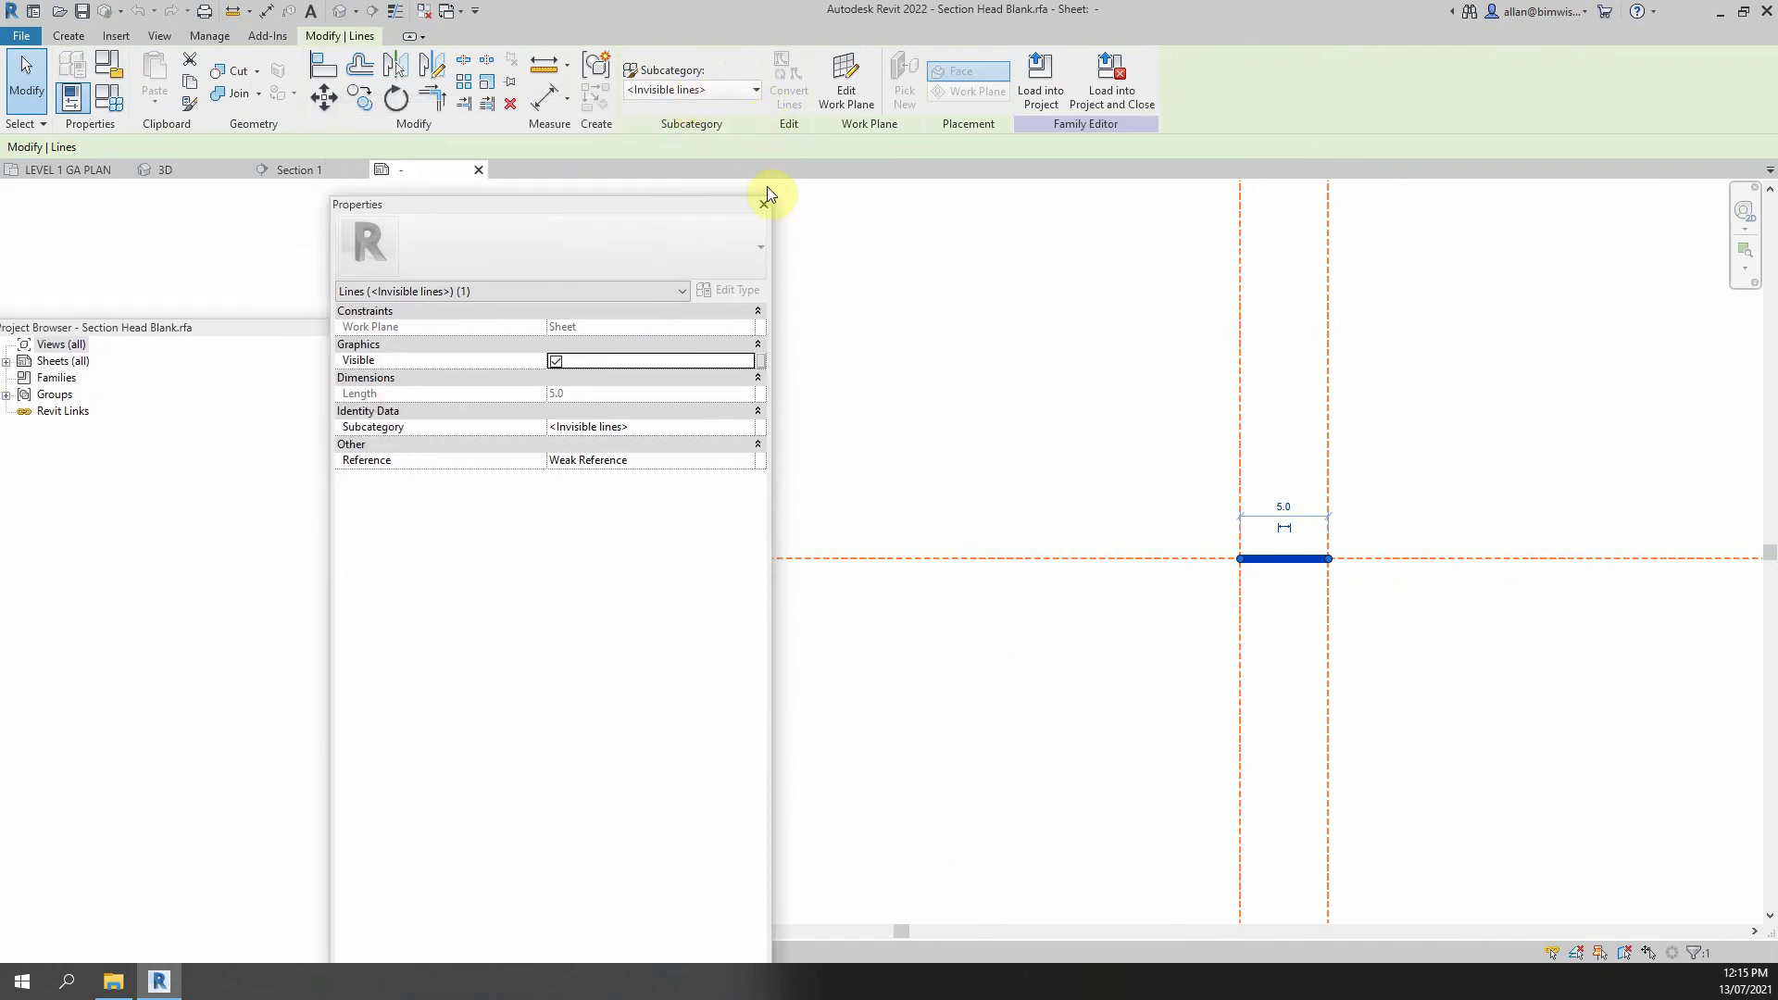
{"action": "left_click", "coordinate": [969, 284]}
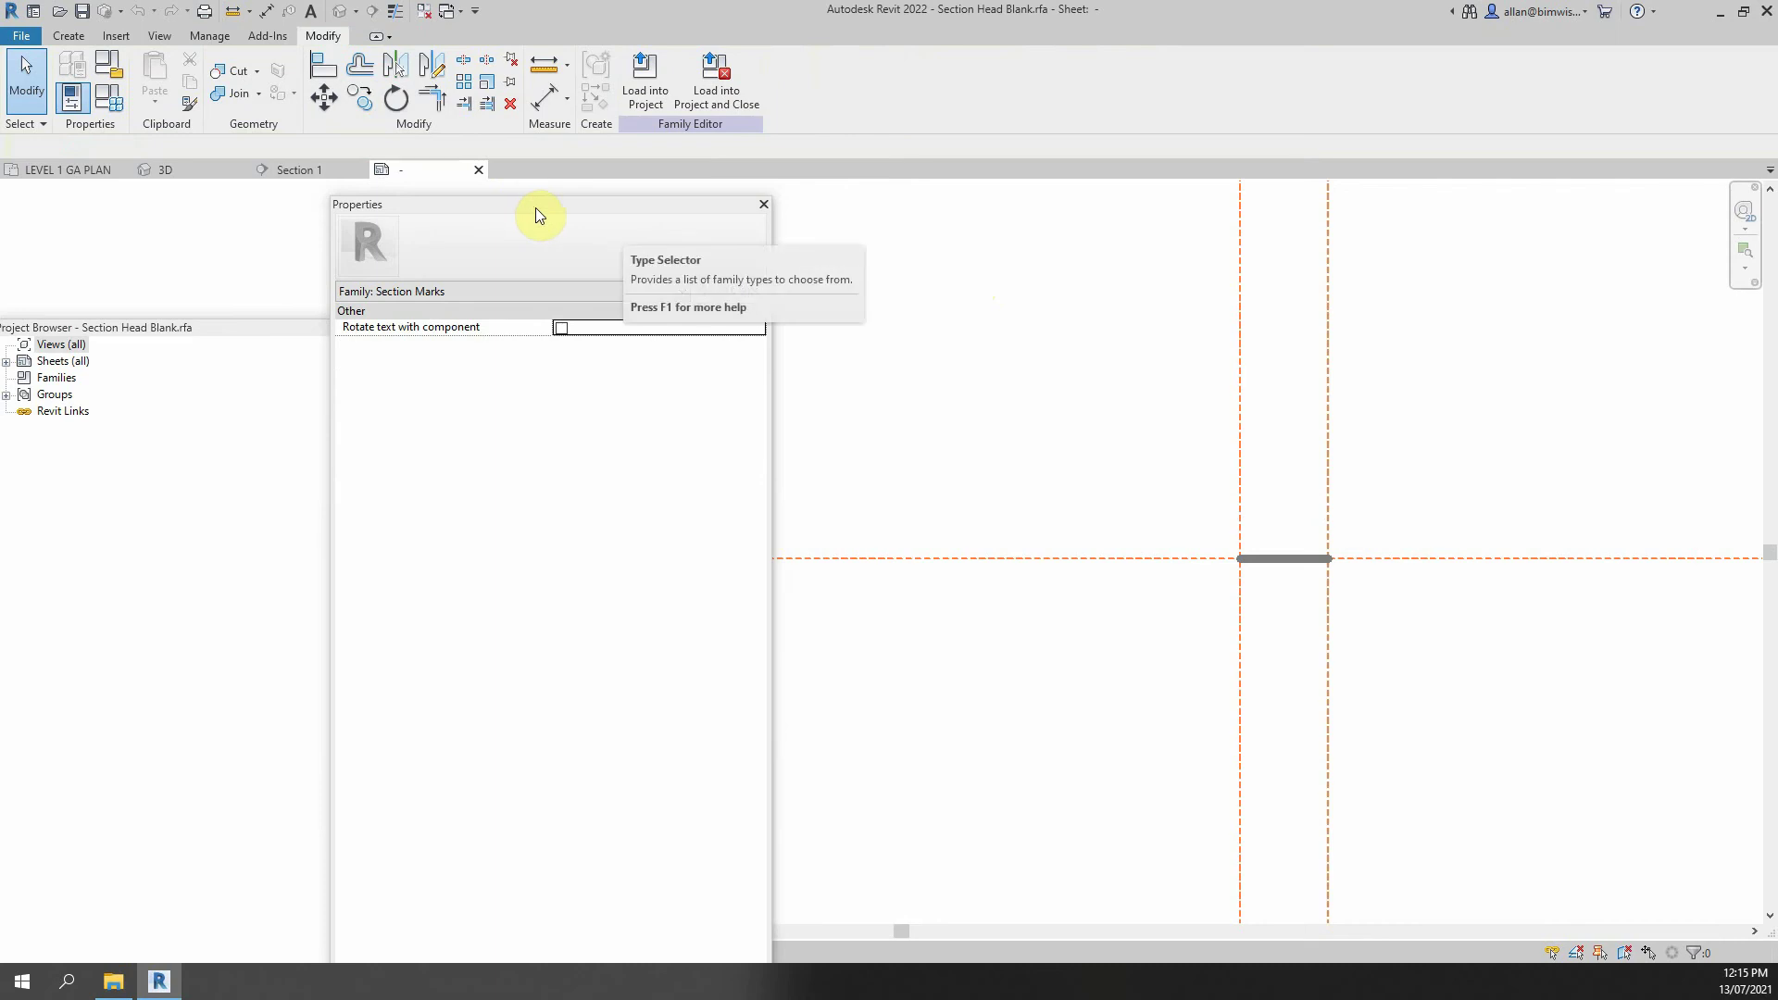
- Close the Section Head Blank family without saving it and hide the properties display to clear the Level 1 GA plan
{"action": "left_click", "coordinate": [477, 169]}
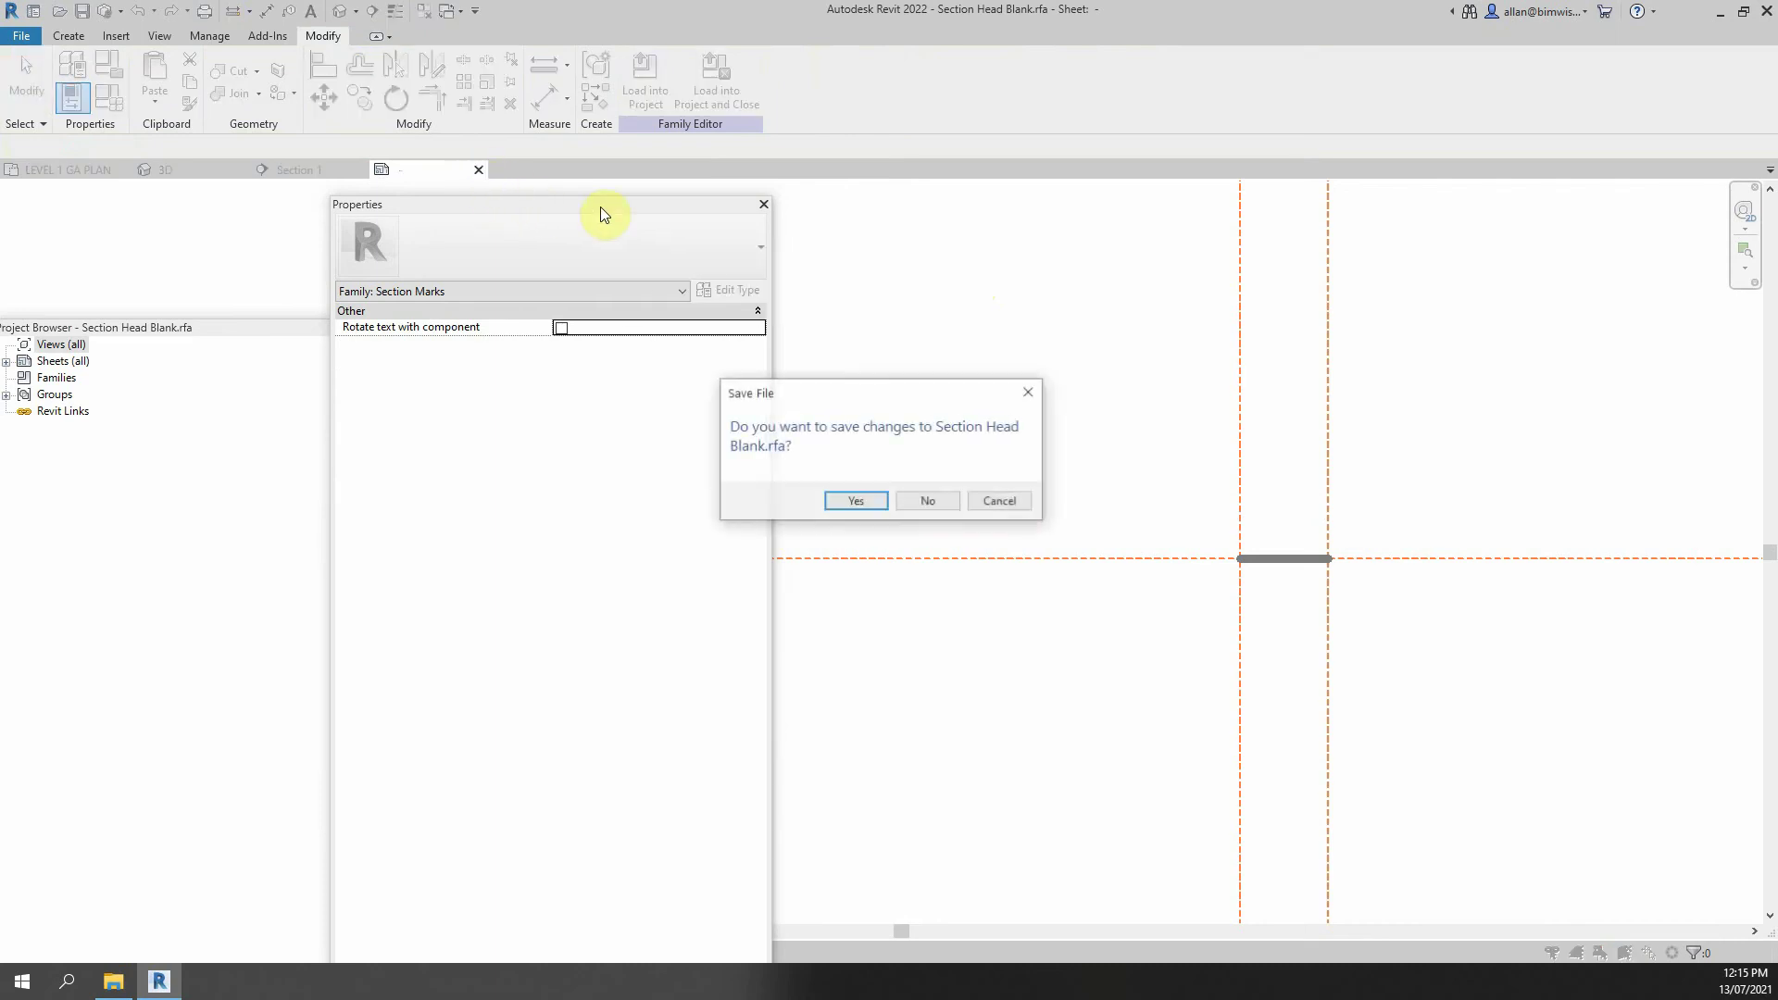
{"action": "left_click", "coordinate": [926, 501]}
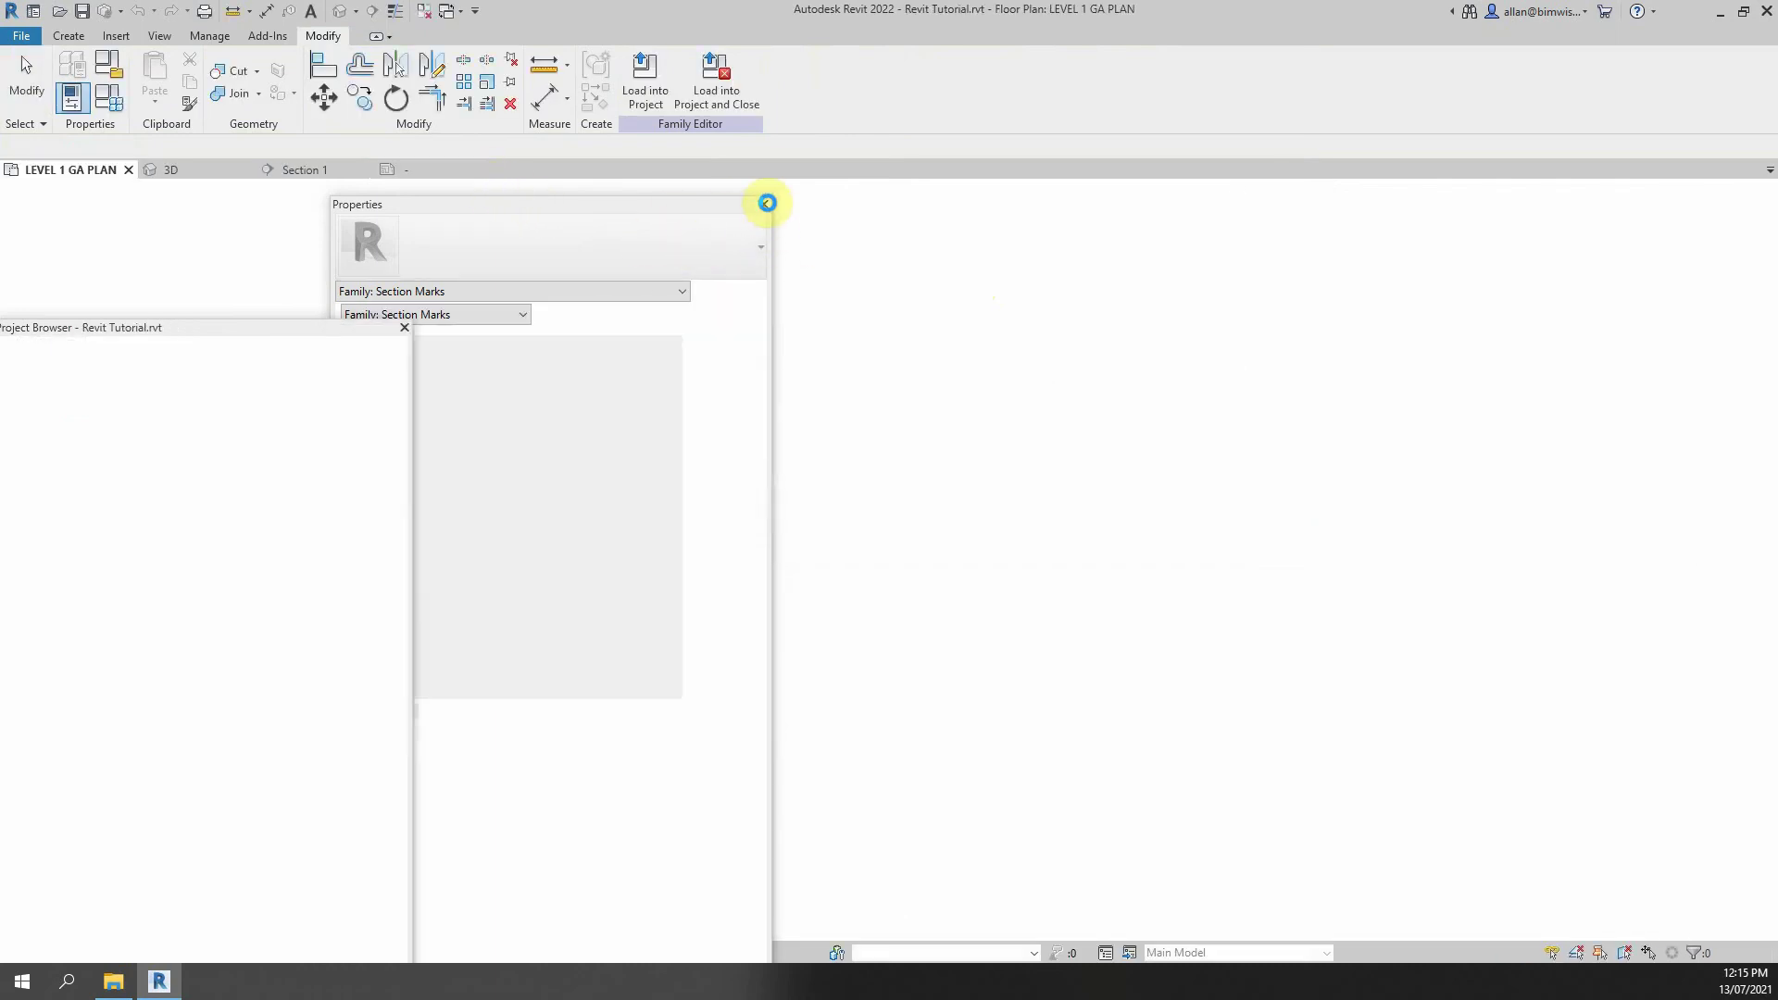
{"action": "left_click", "coordinate": [765, 204]}
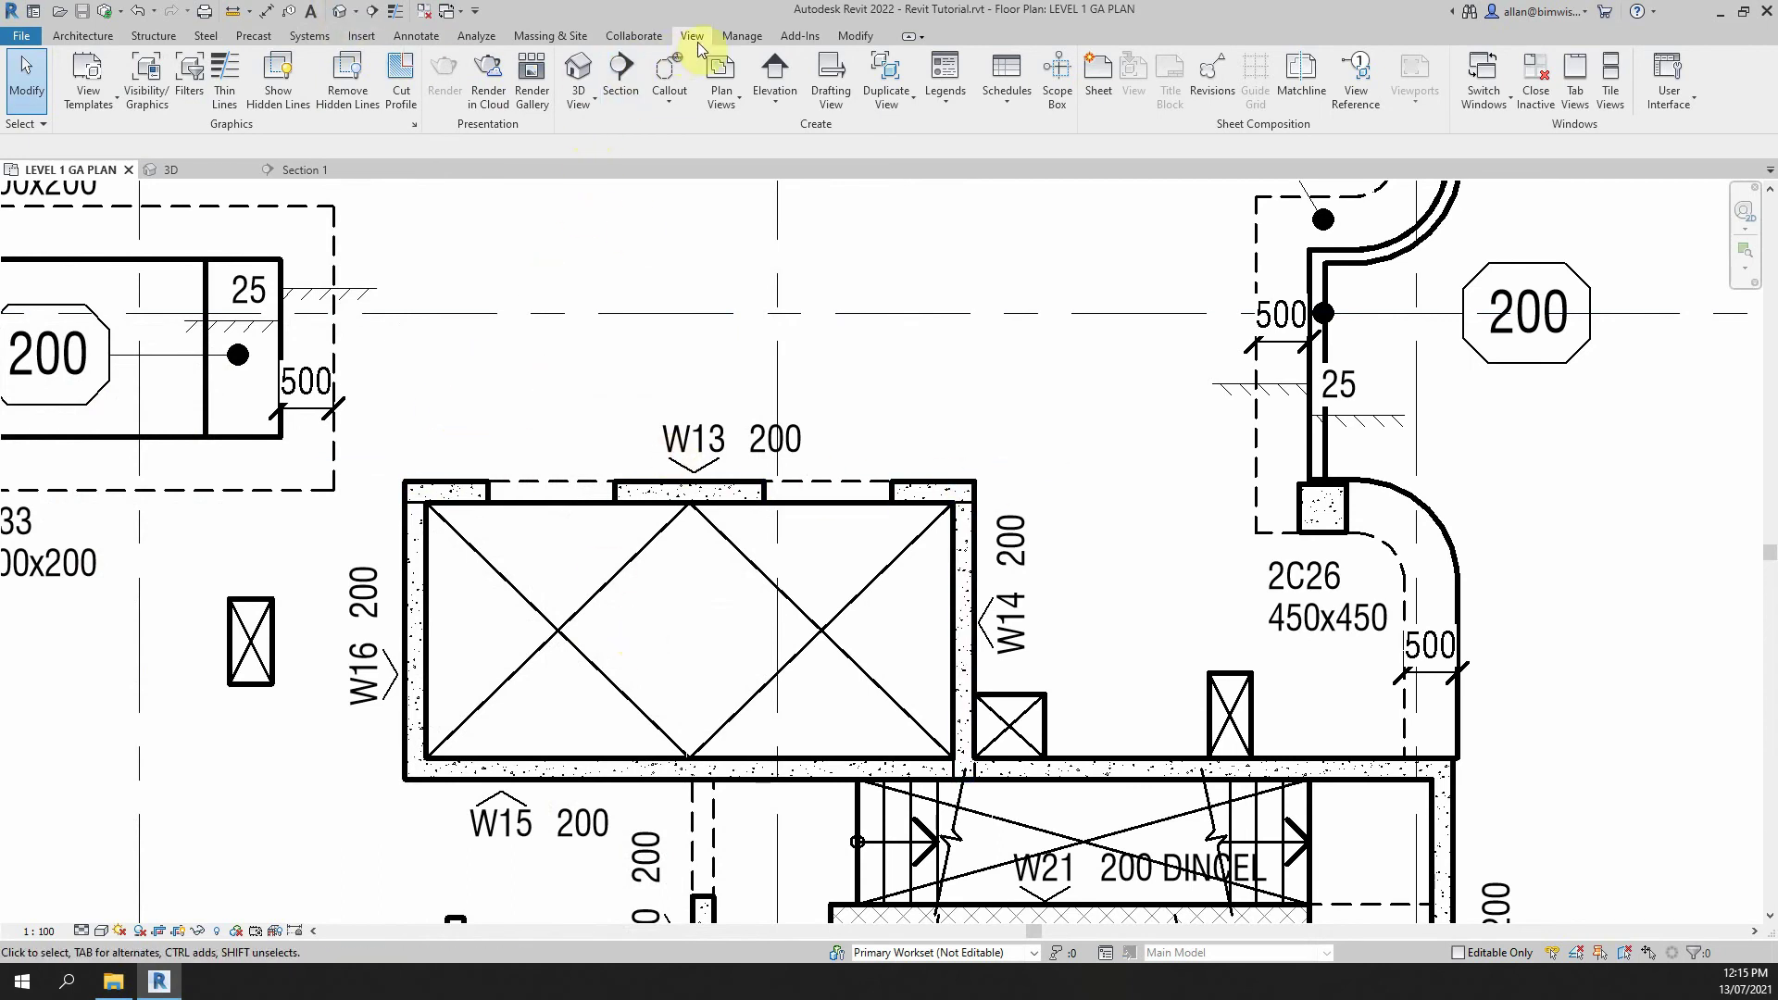
- In Object Styles, choose the Long Dot line pattern for the Section Line annotation category and review its Broken Section Line subcategory
{"action": "left_click", "coordinate": [733, 37]}
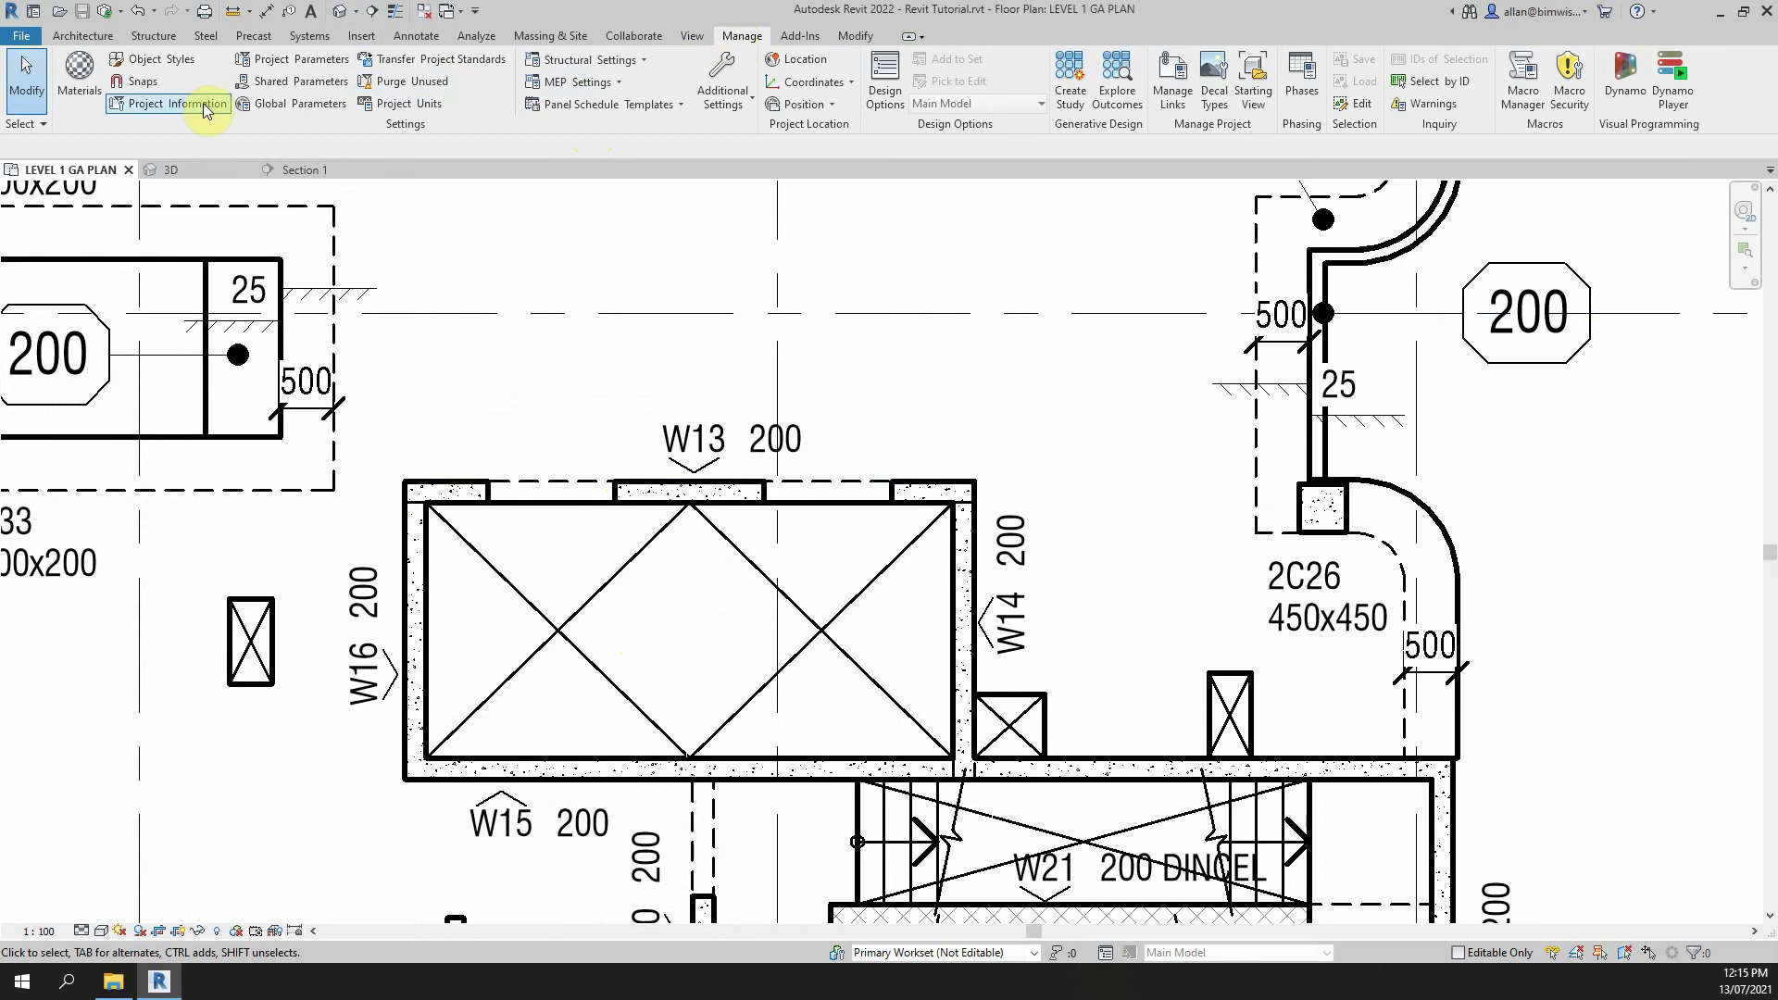
{"action": "left_click", "coordinate": [146, 63]}
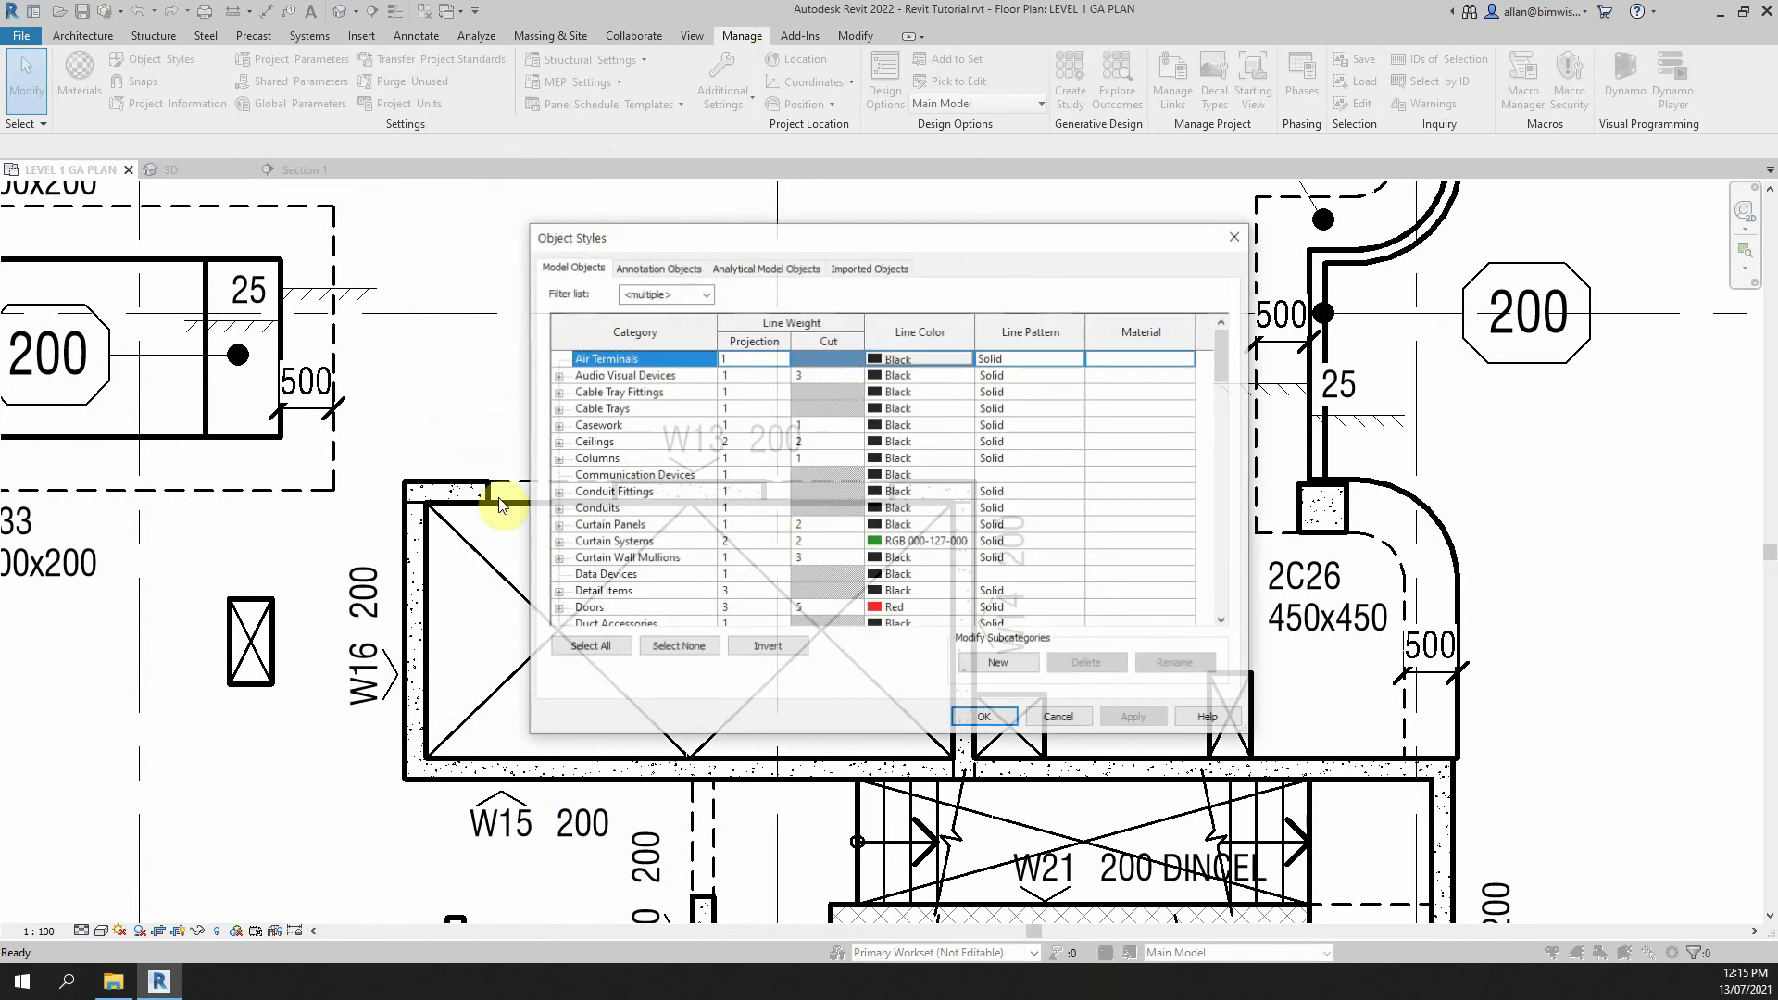
{"action": "left_click", "coordinate": [659, 266]}
{"action": "left_click", "coordinate": [596, 532]}
{"action": "key", "text": "s"}
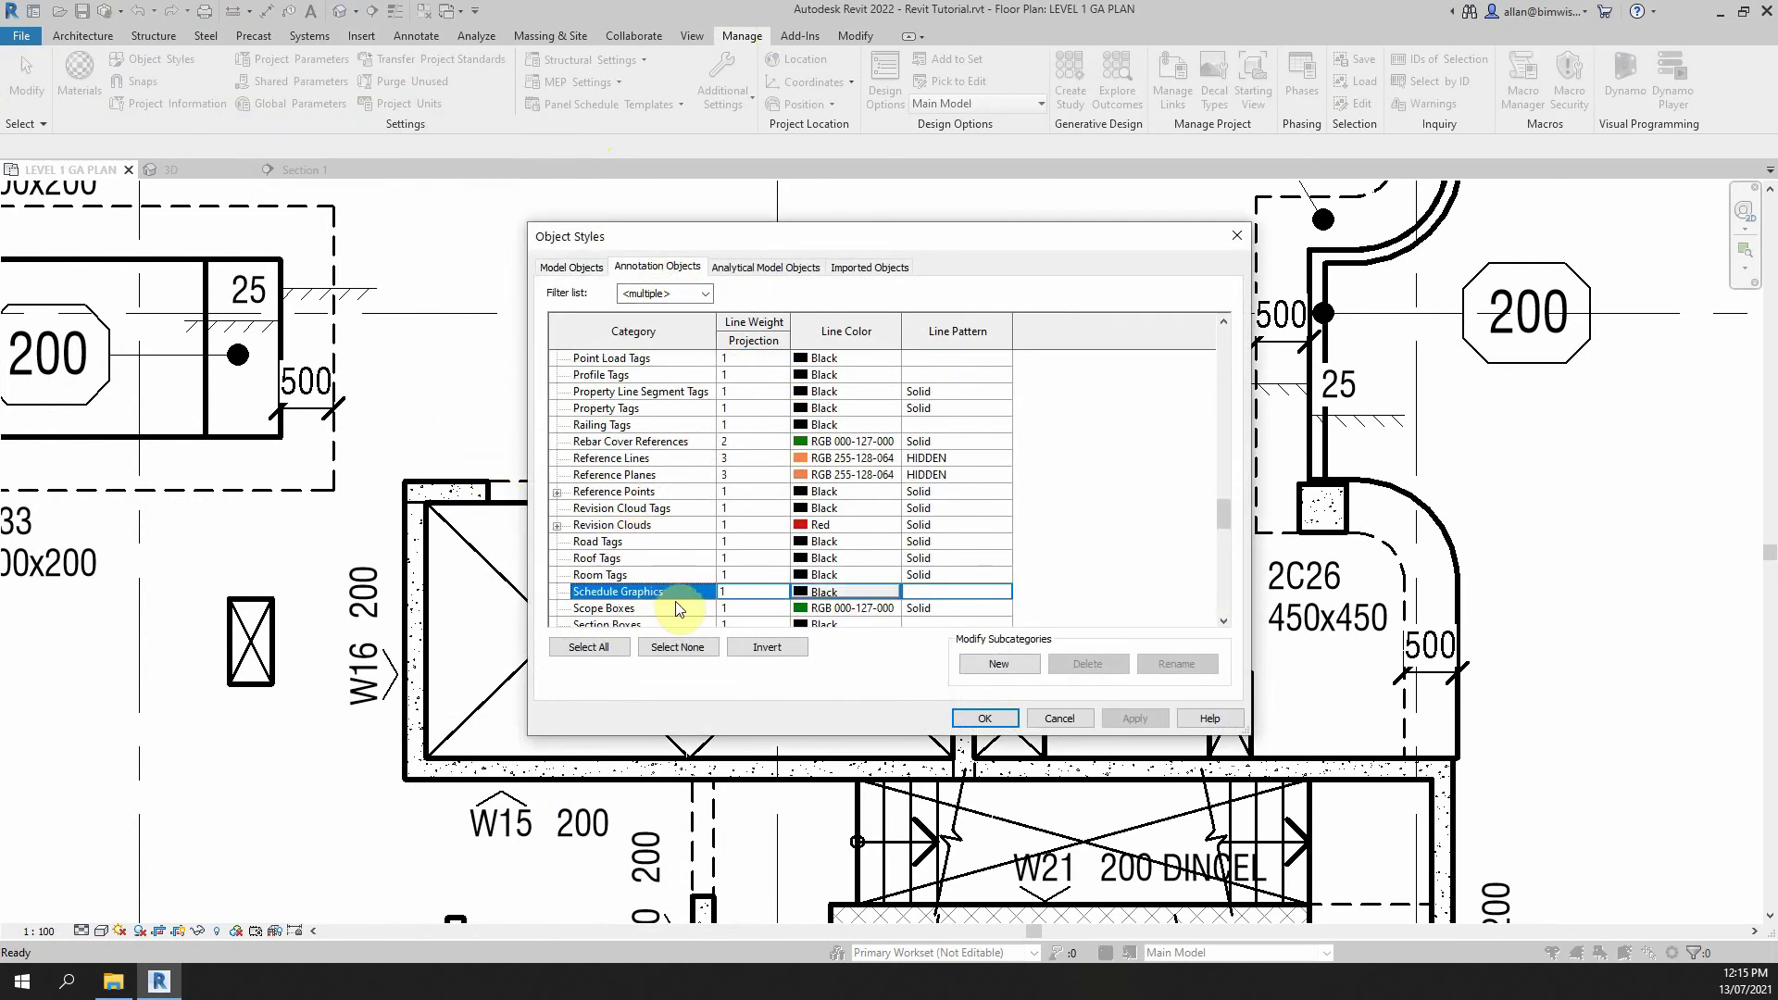
{"action": "scroll", "coordinate": [664, 586], "scroll_direction": "down", "scroll_amount": 3}
{"action": "left_click", "coordinate": [604, 593]}
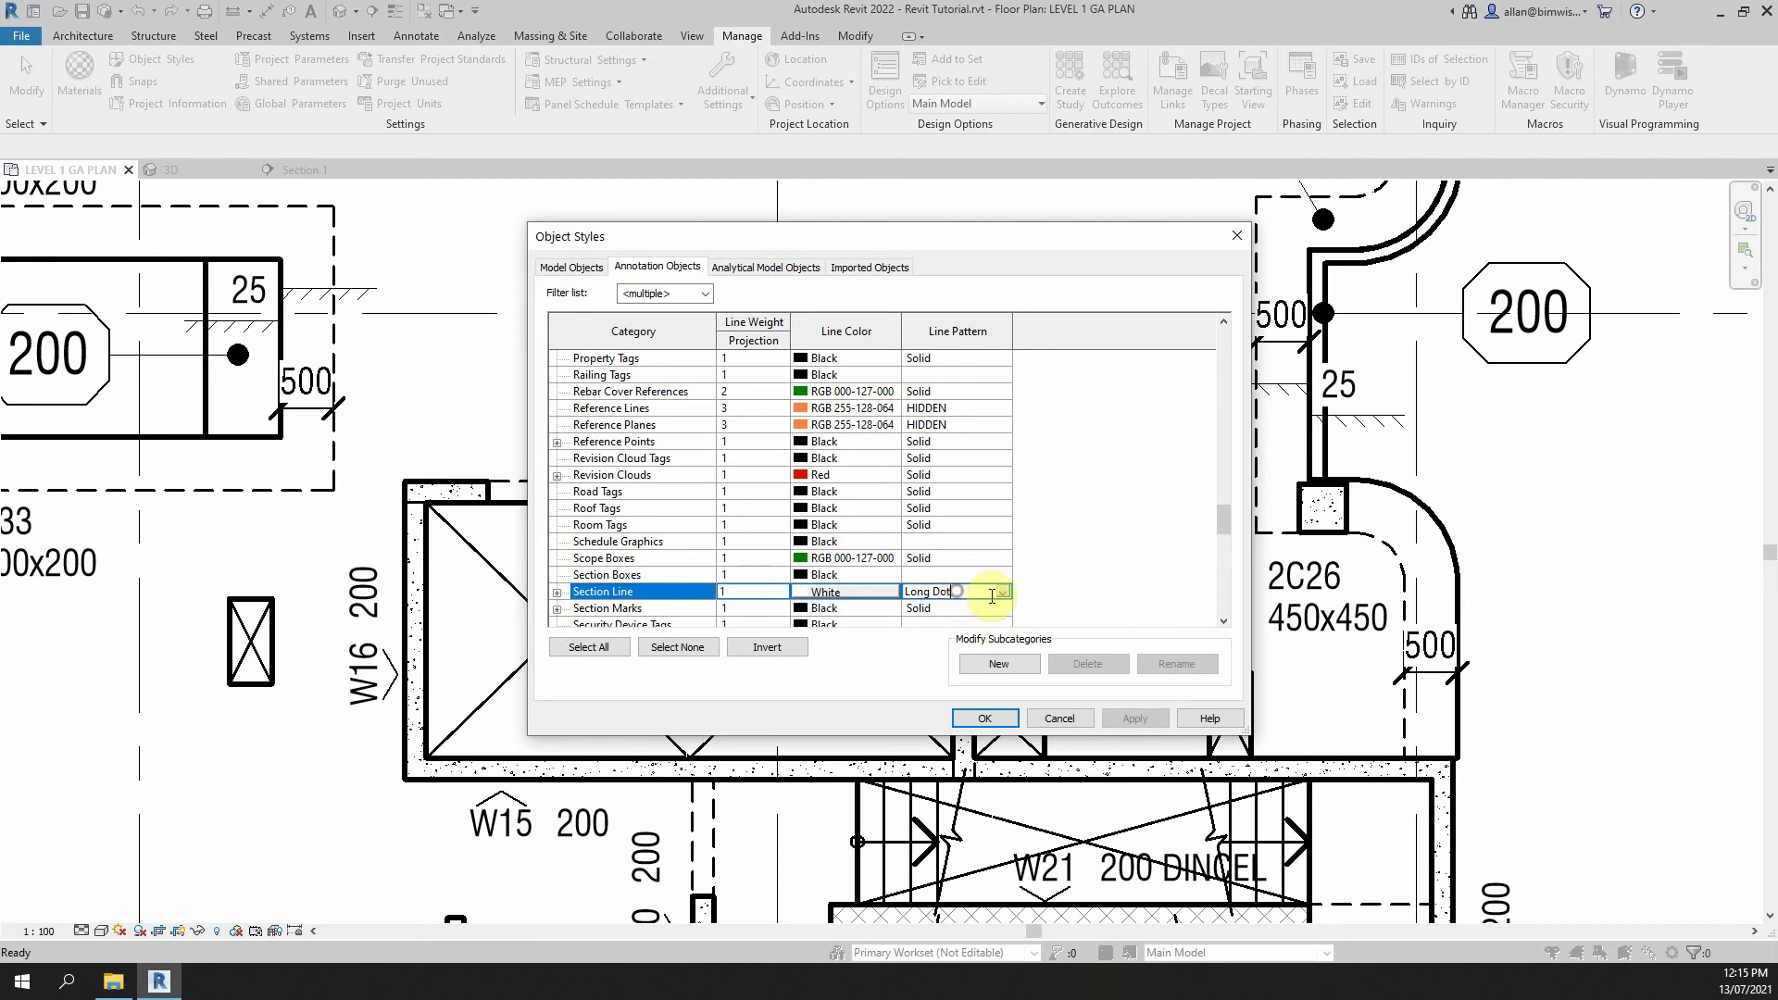
{"action": "left_click", "coordinate": [1006, 594]}
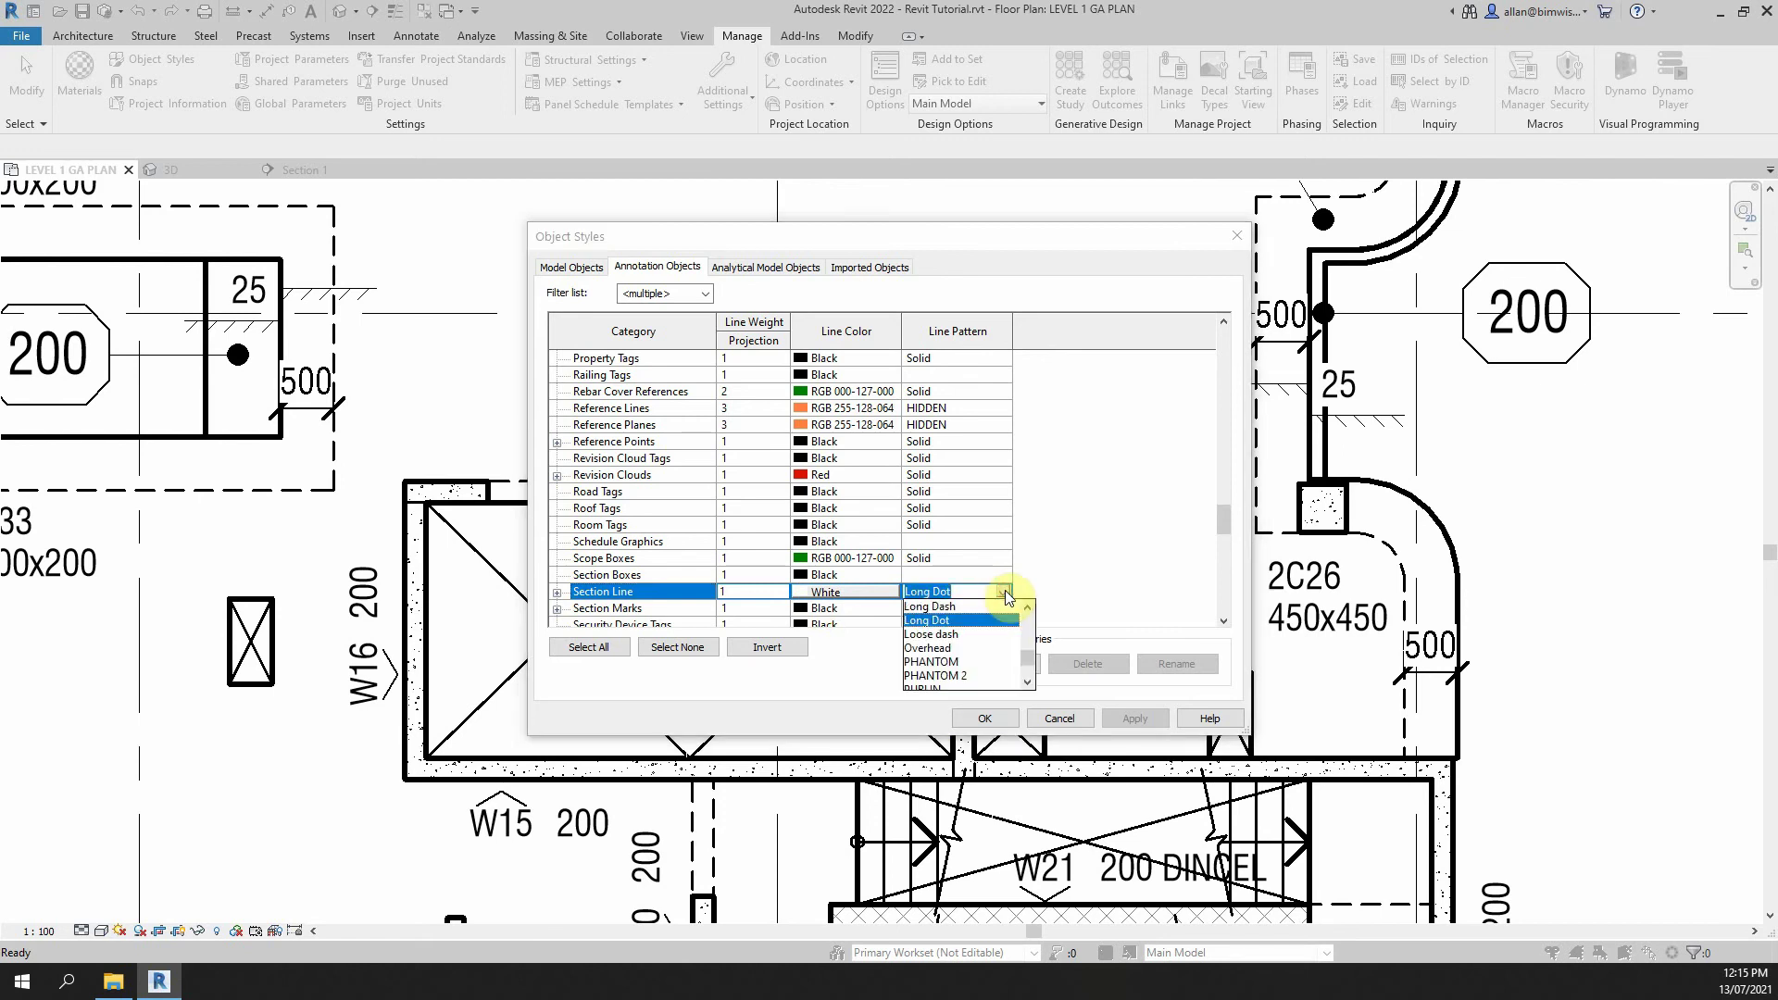
{"action": "left_click", "coordinate": [954, 620]}
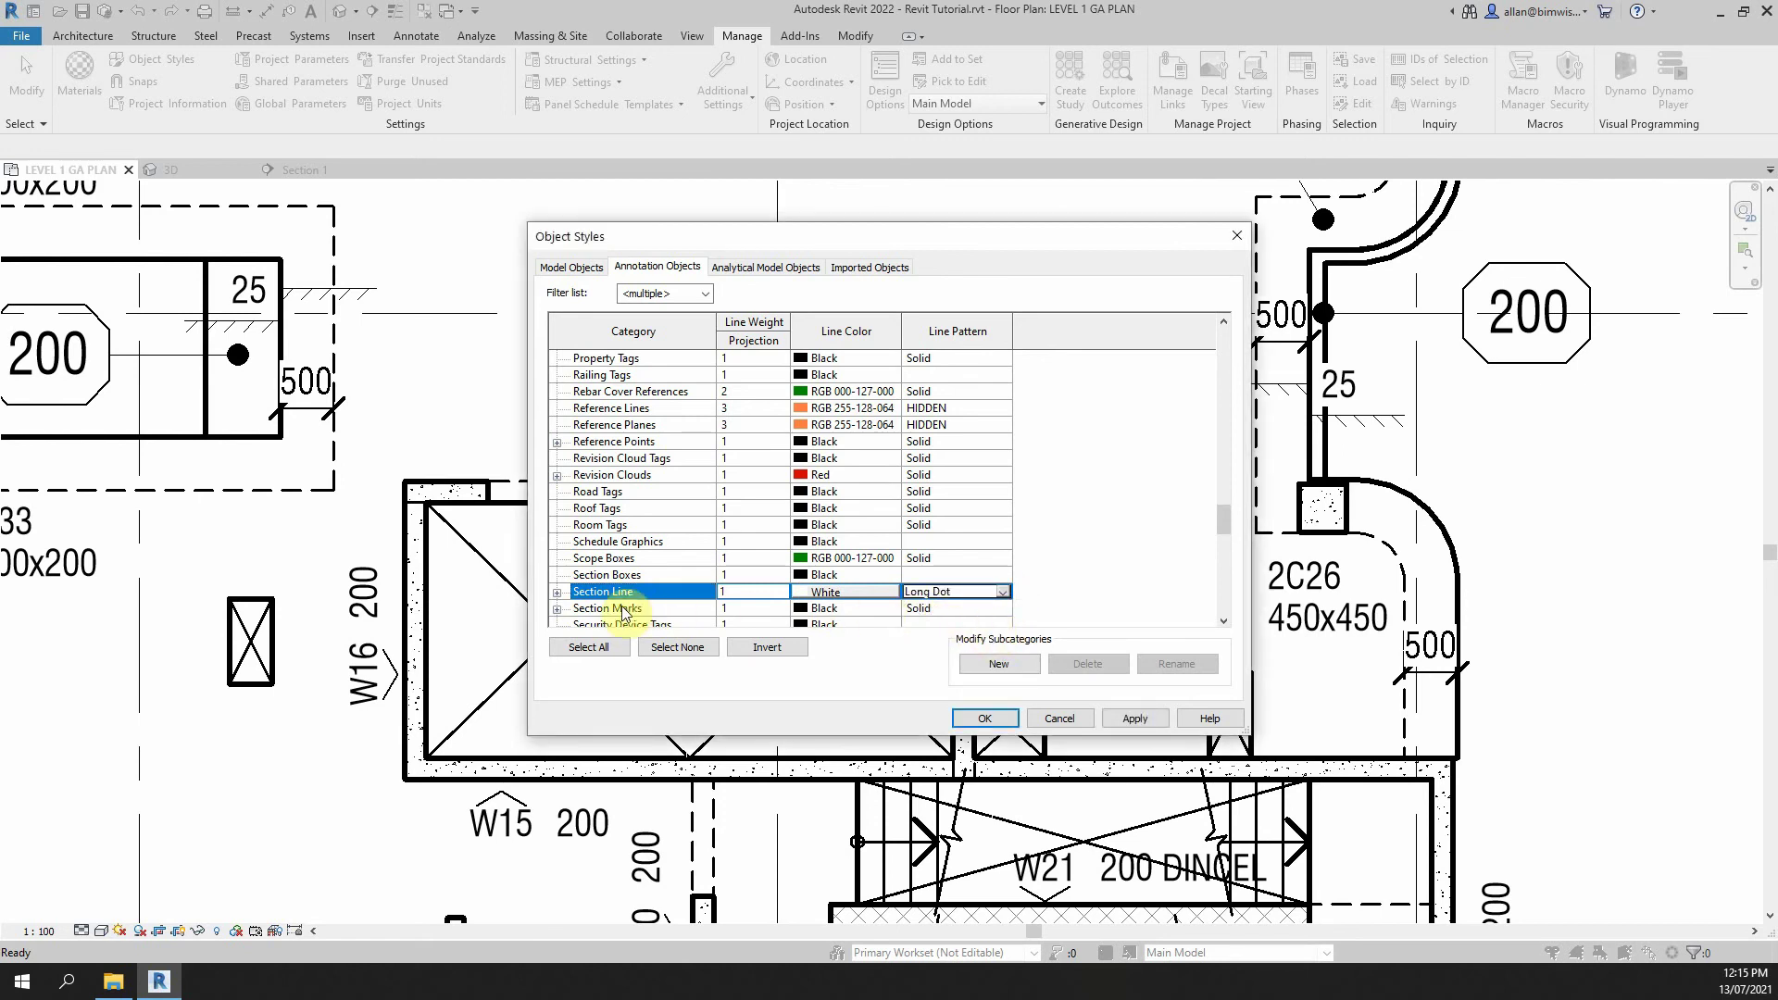
{"action": "left_click", "coordinate": [556, 593]}
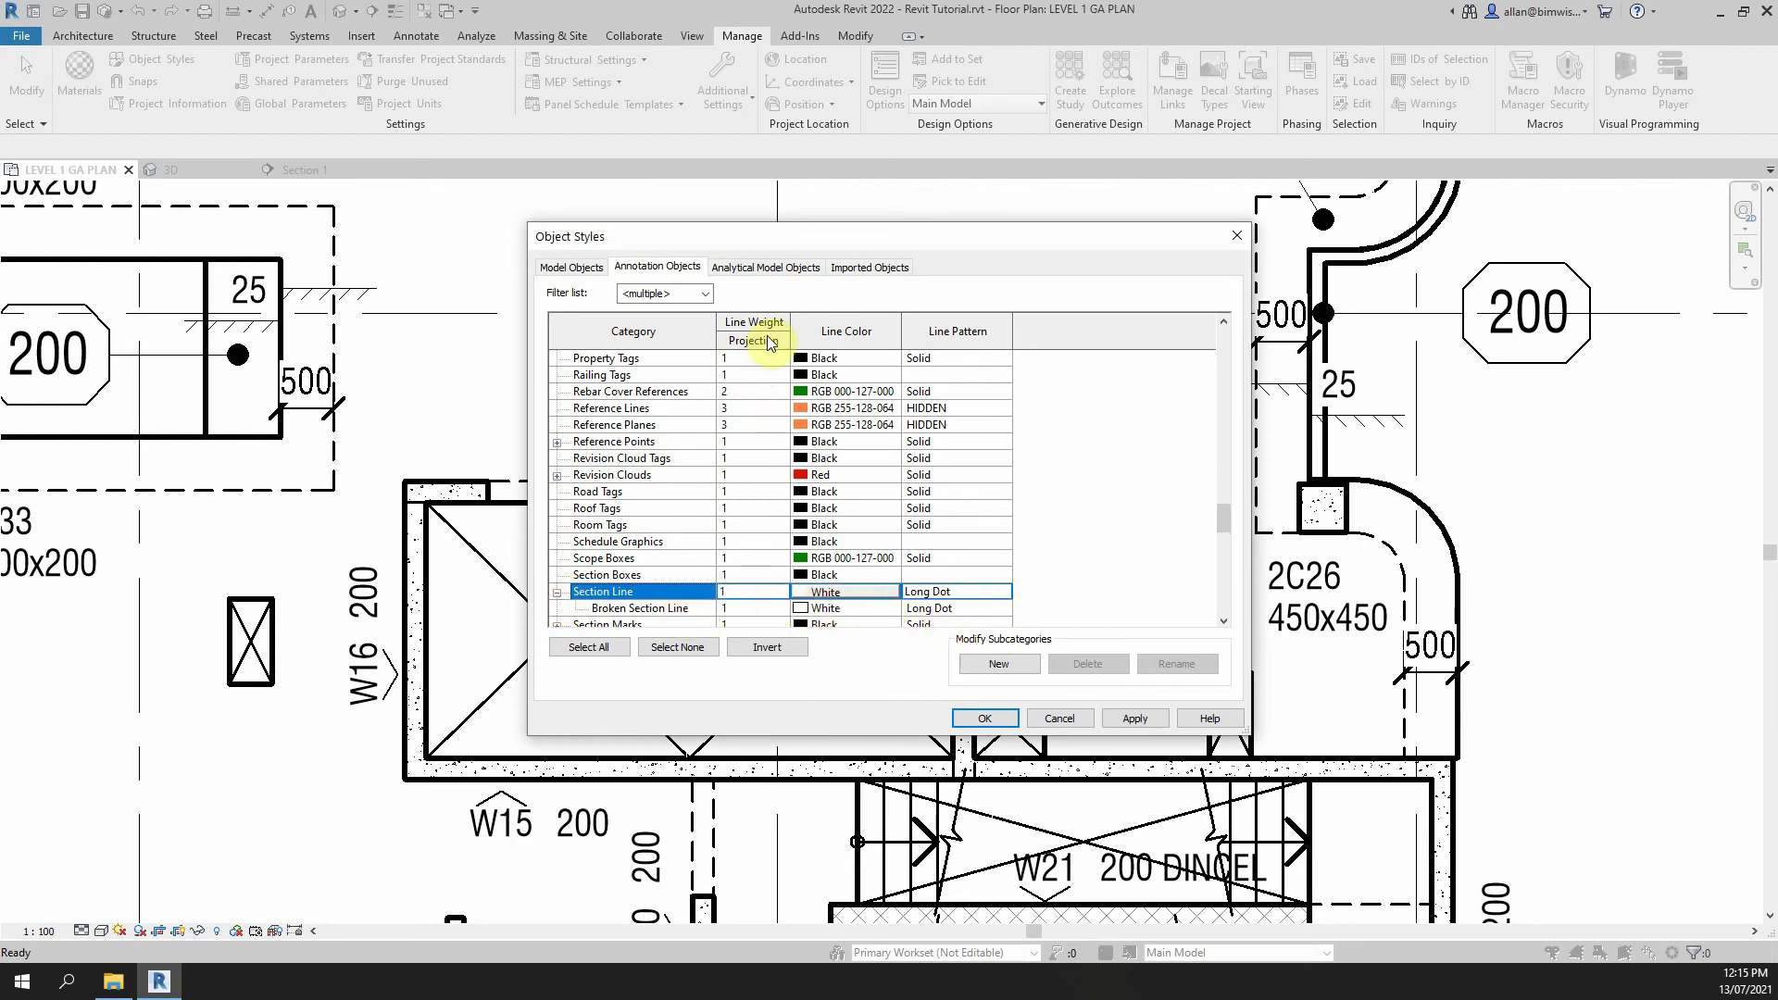
{"action": "left_click", "coordinate": [985, 718]}
- Select the section line along wall W13 on the Level 1 GA plan and examine its extents
{"action": "left_click", "coordinate": [521, 476]}
{"action": "scroll", "coordinate": [565, 504], "scroll_direction": "up", "scroll_amount": 2}
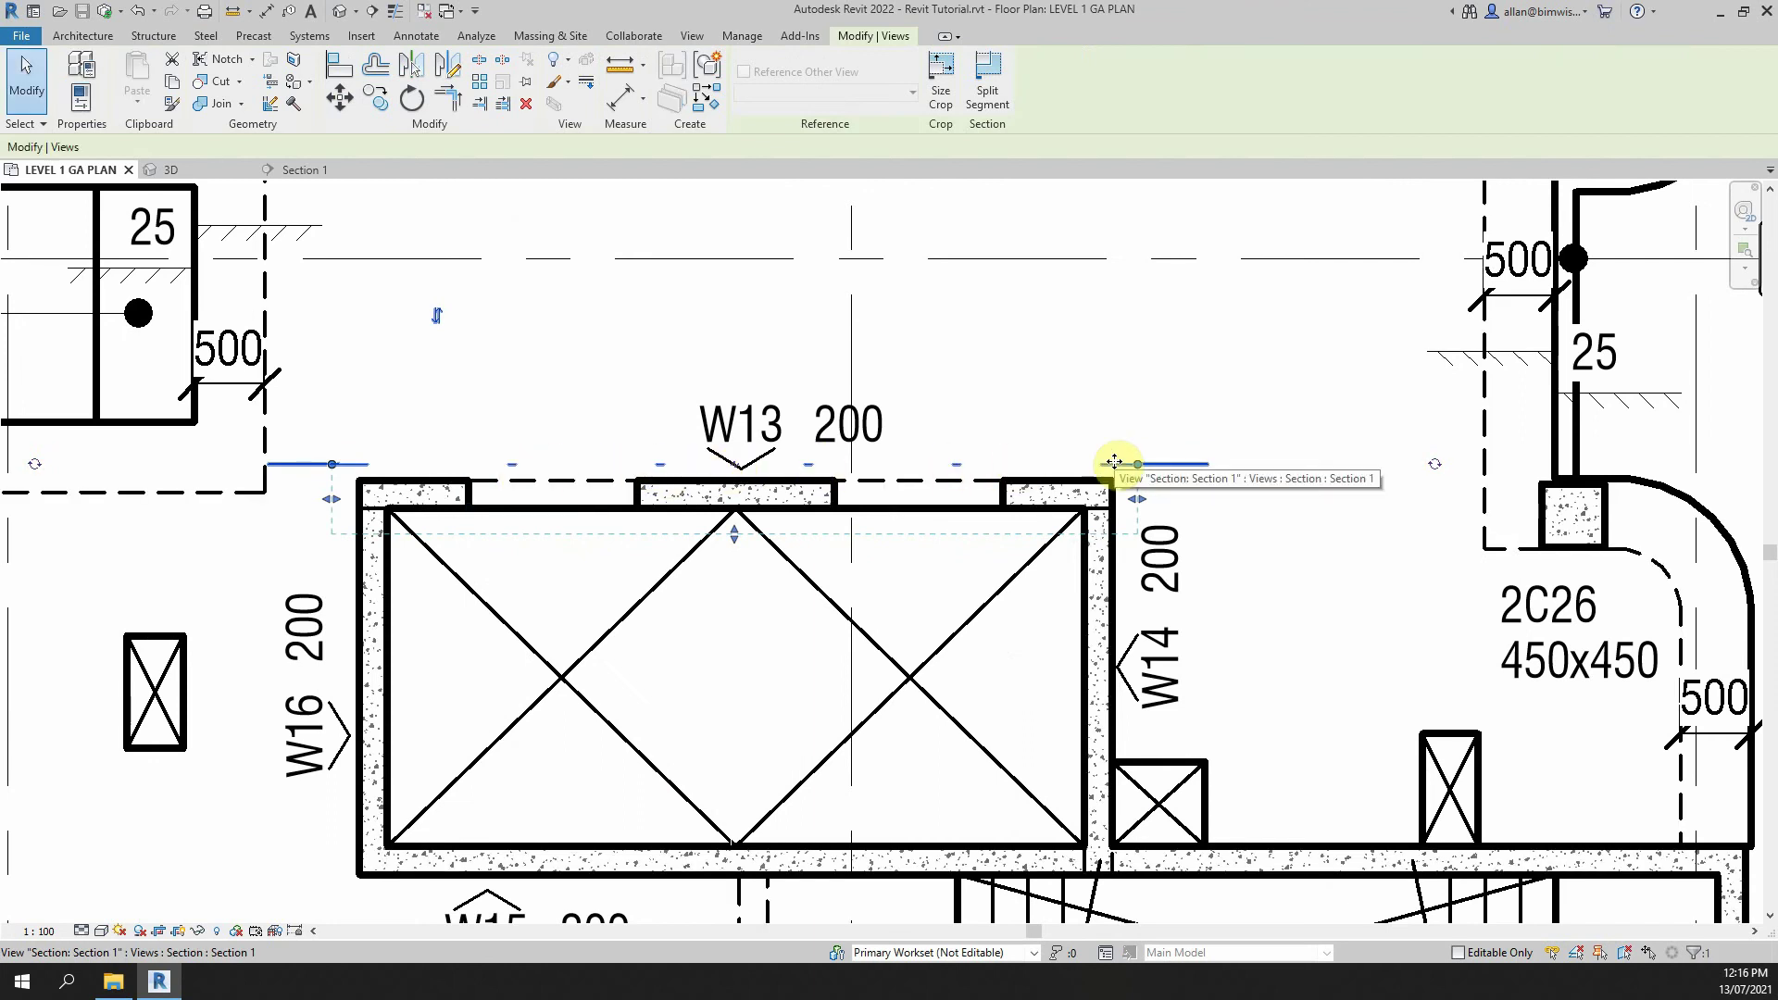
- Break the section line along wall W13 with a gap and pull both inner segment ends back to the line's outer ends
{"action": "scroll", "coordinate": [733, 474], "scroll_direction": "up", "scroll_amount": 1}
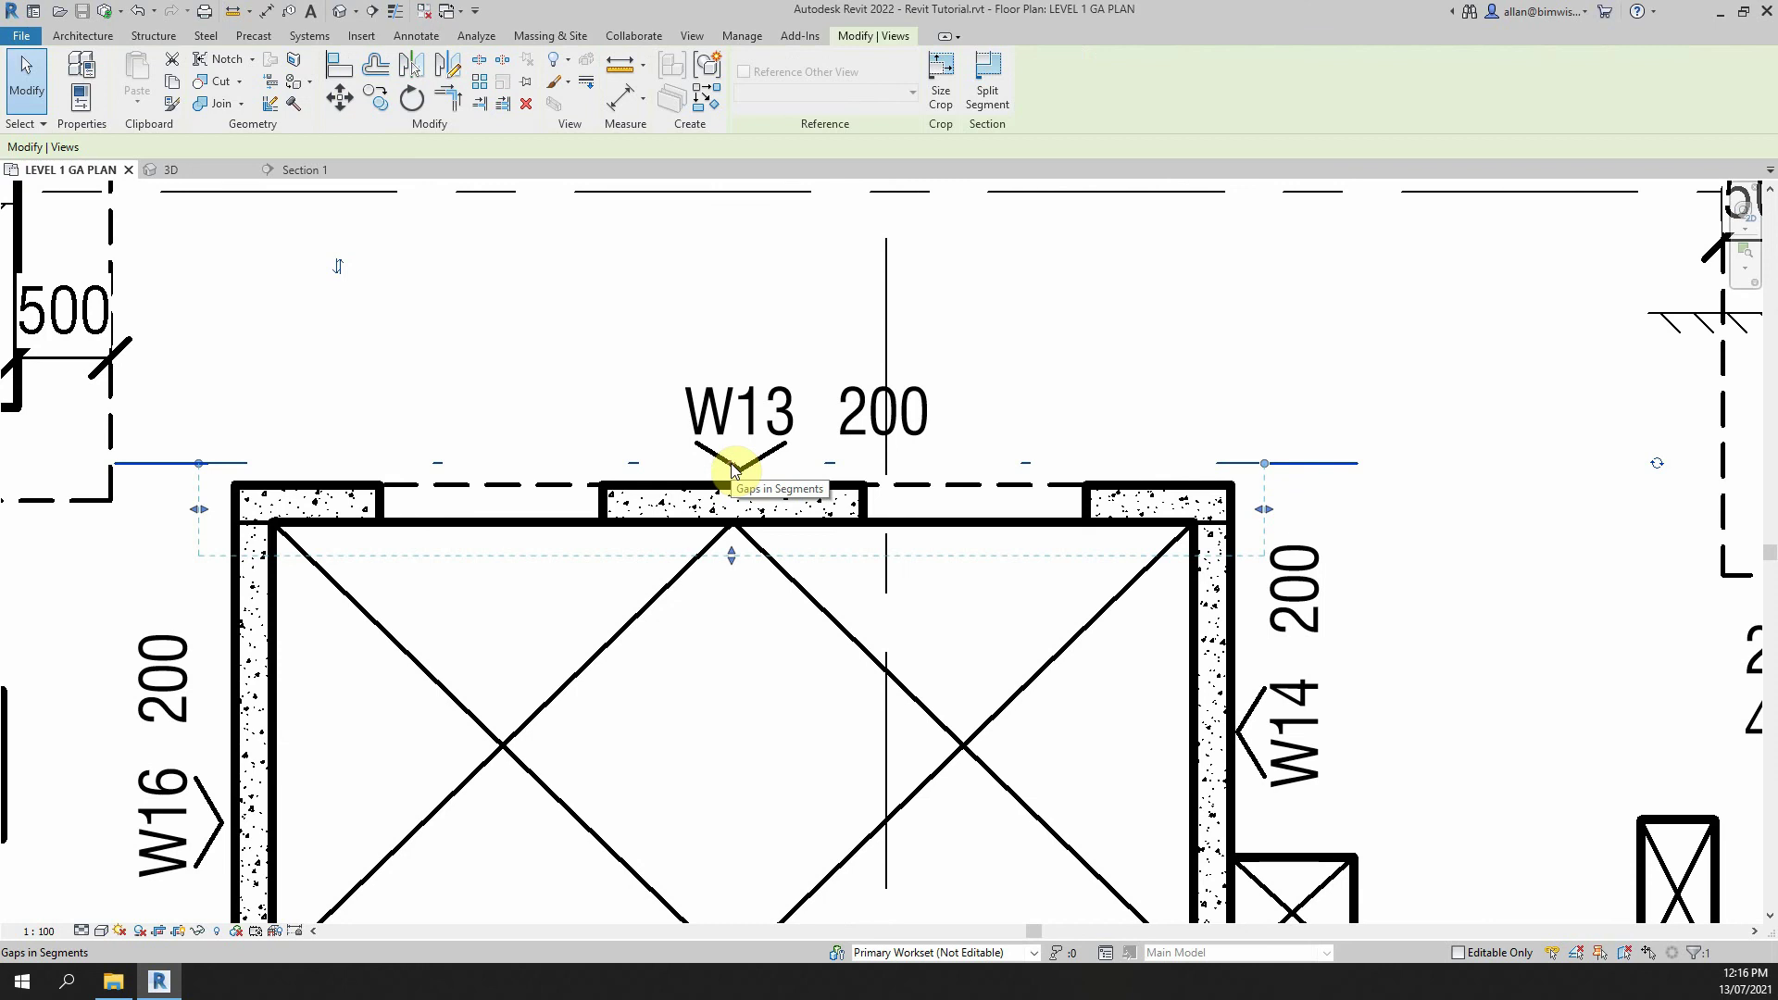
{"action": "left_click", "coordinate": [731, 470]}
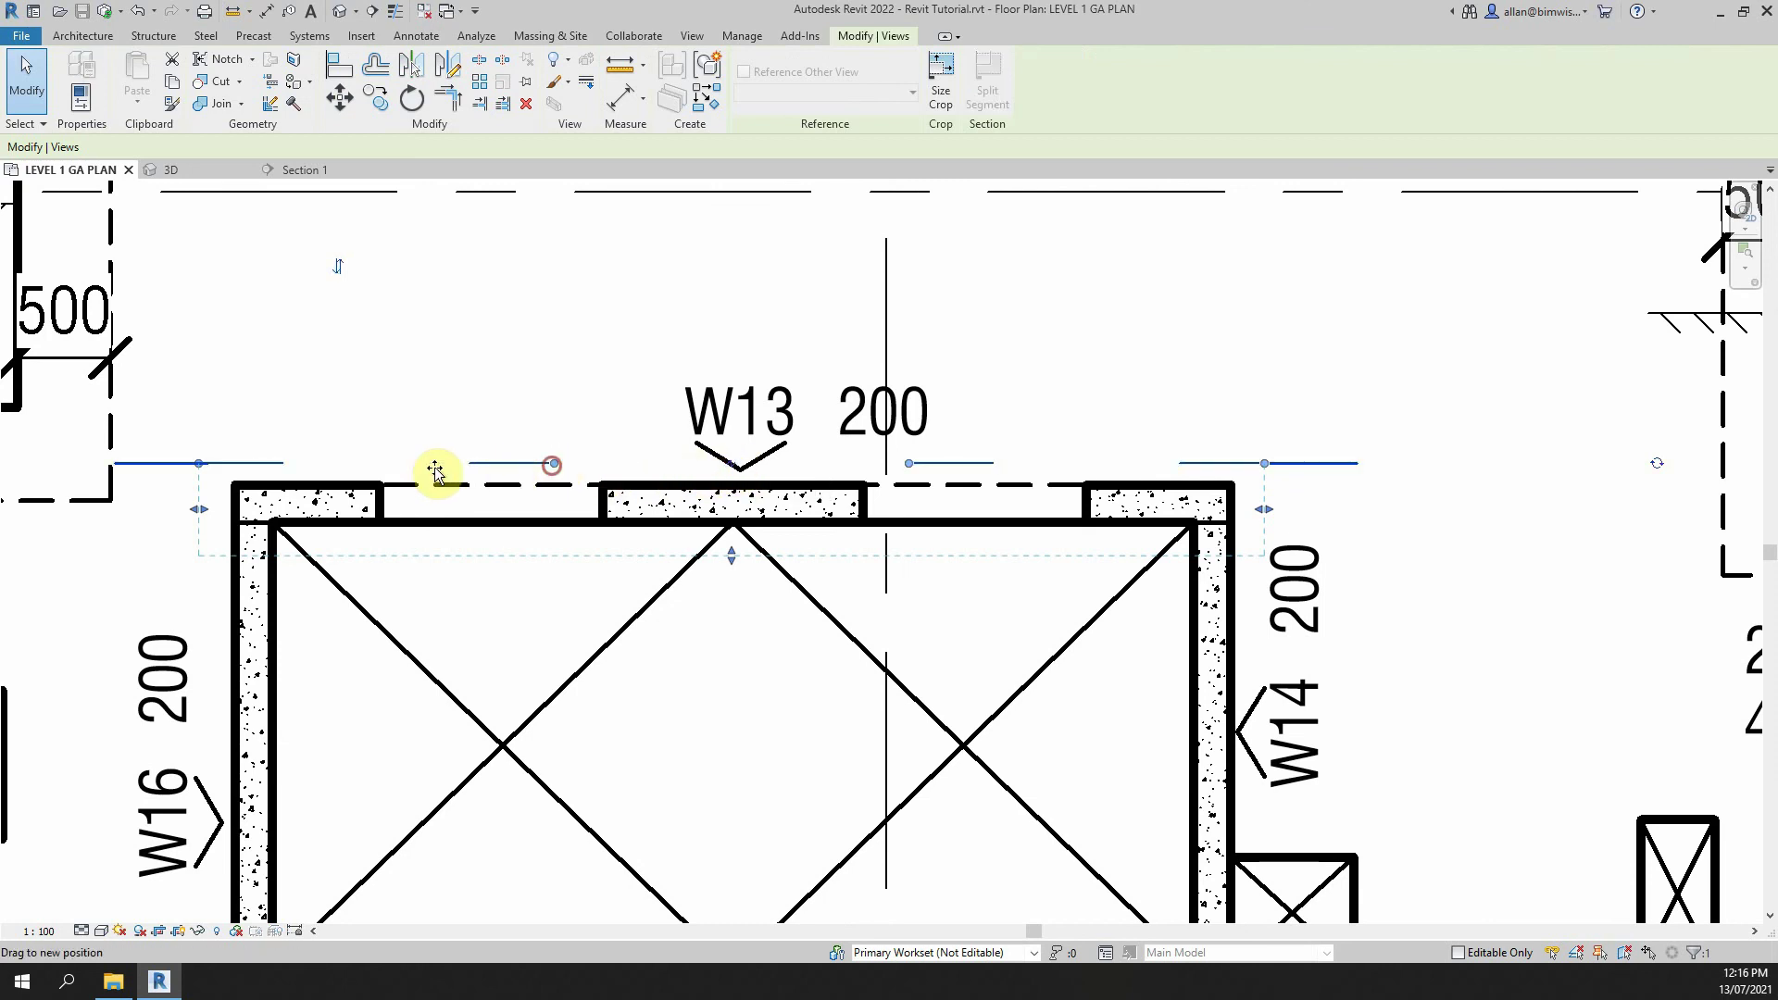
{"action": "left_click_drag", "start_coordinate": [435, 471], "coordinate": [204, 464]}
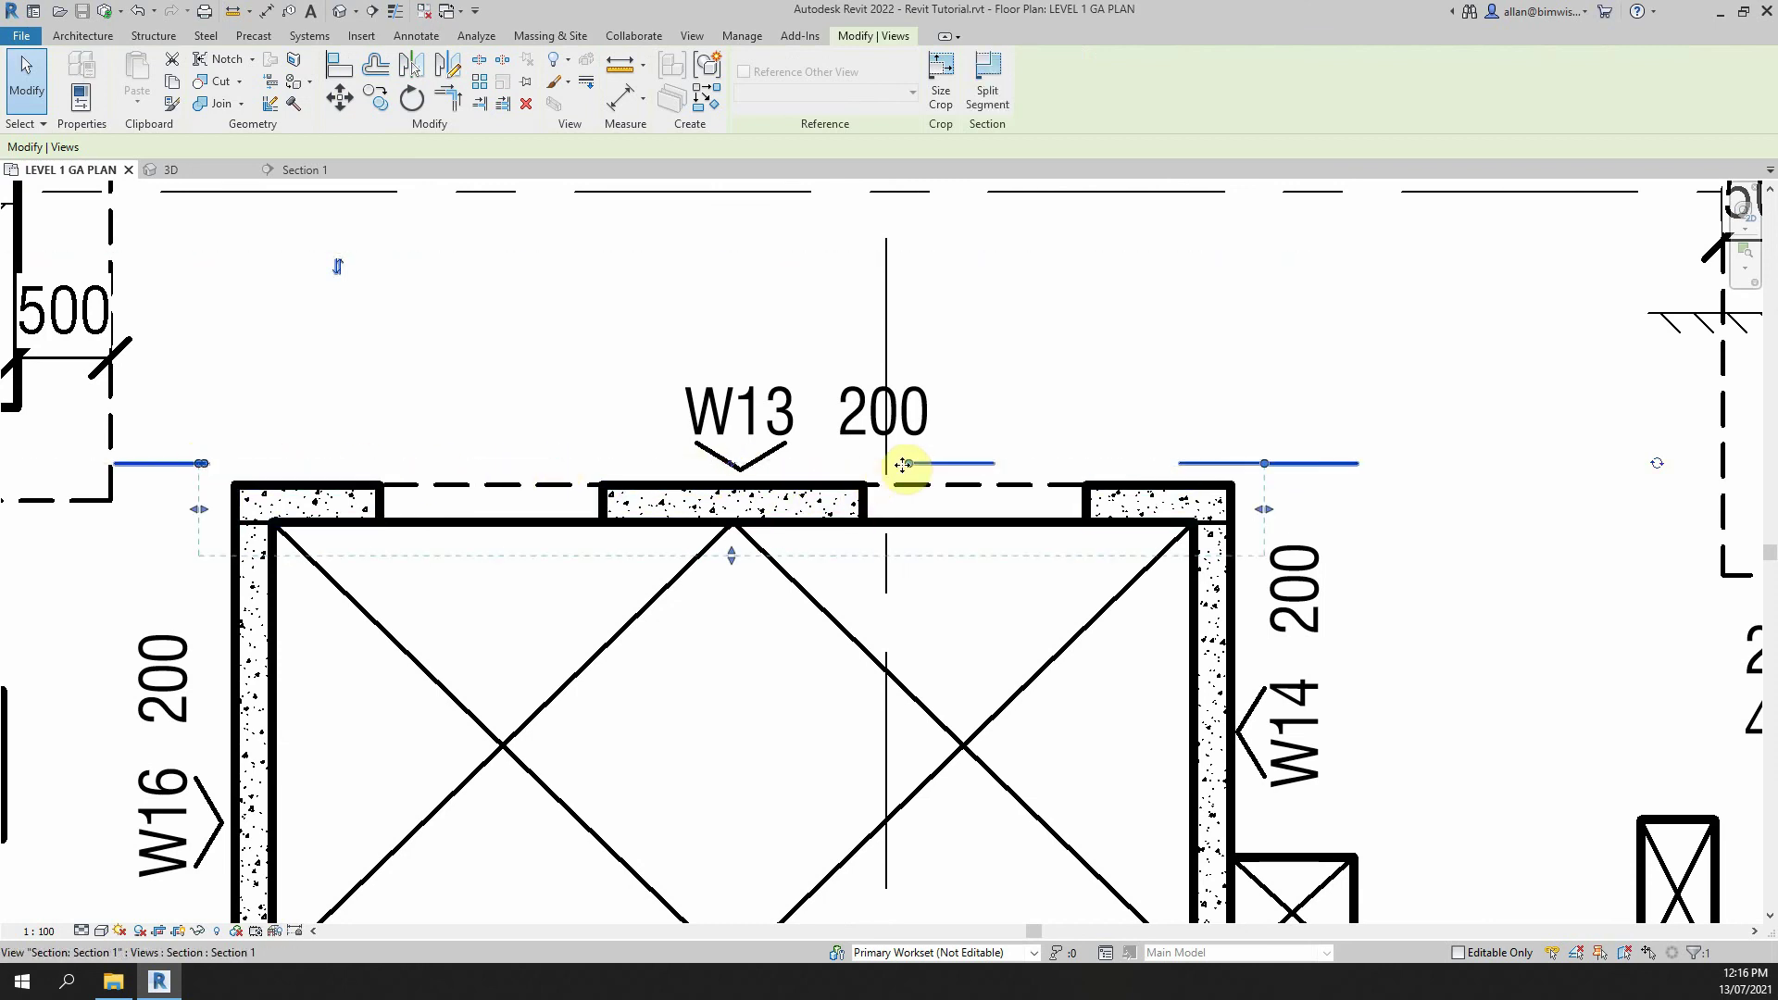
{"action": "left_click_drag", "start_coordinate": [908, 464], "coordinate": [1254, 465]}
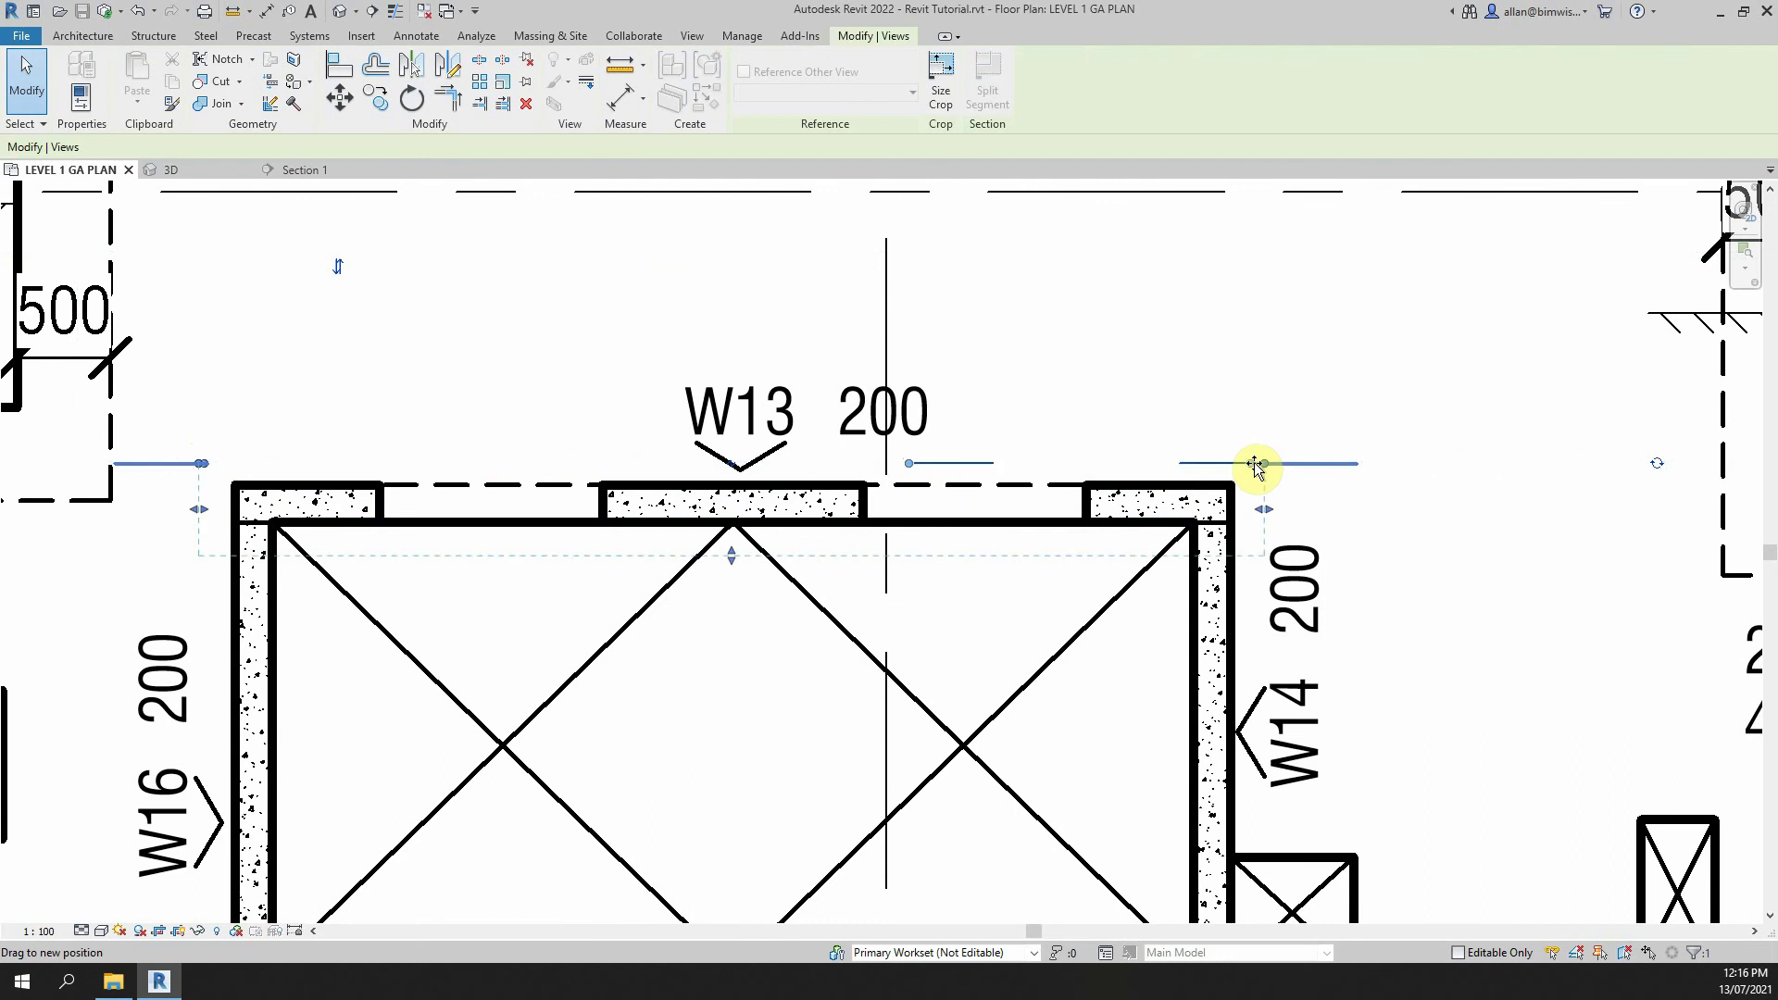
{"action": "scroll", "coordinate": [1362, 507], "scroll_direction": "down", "scroll_amount": 2}
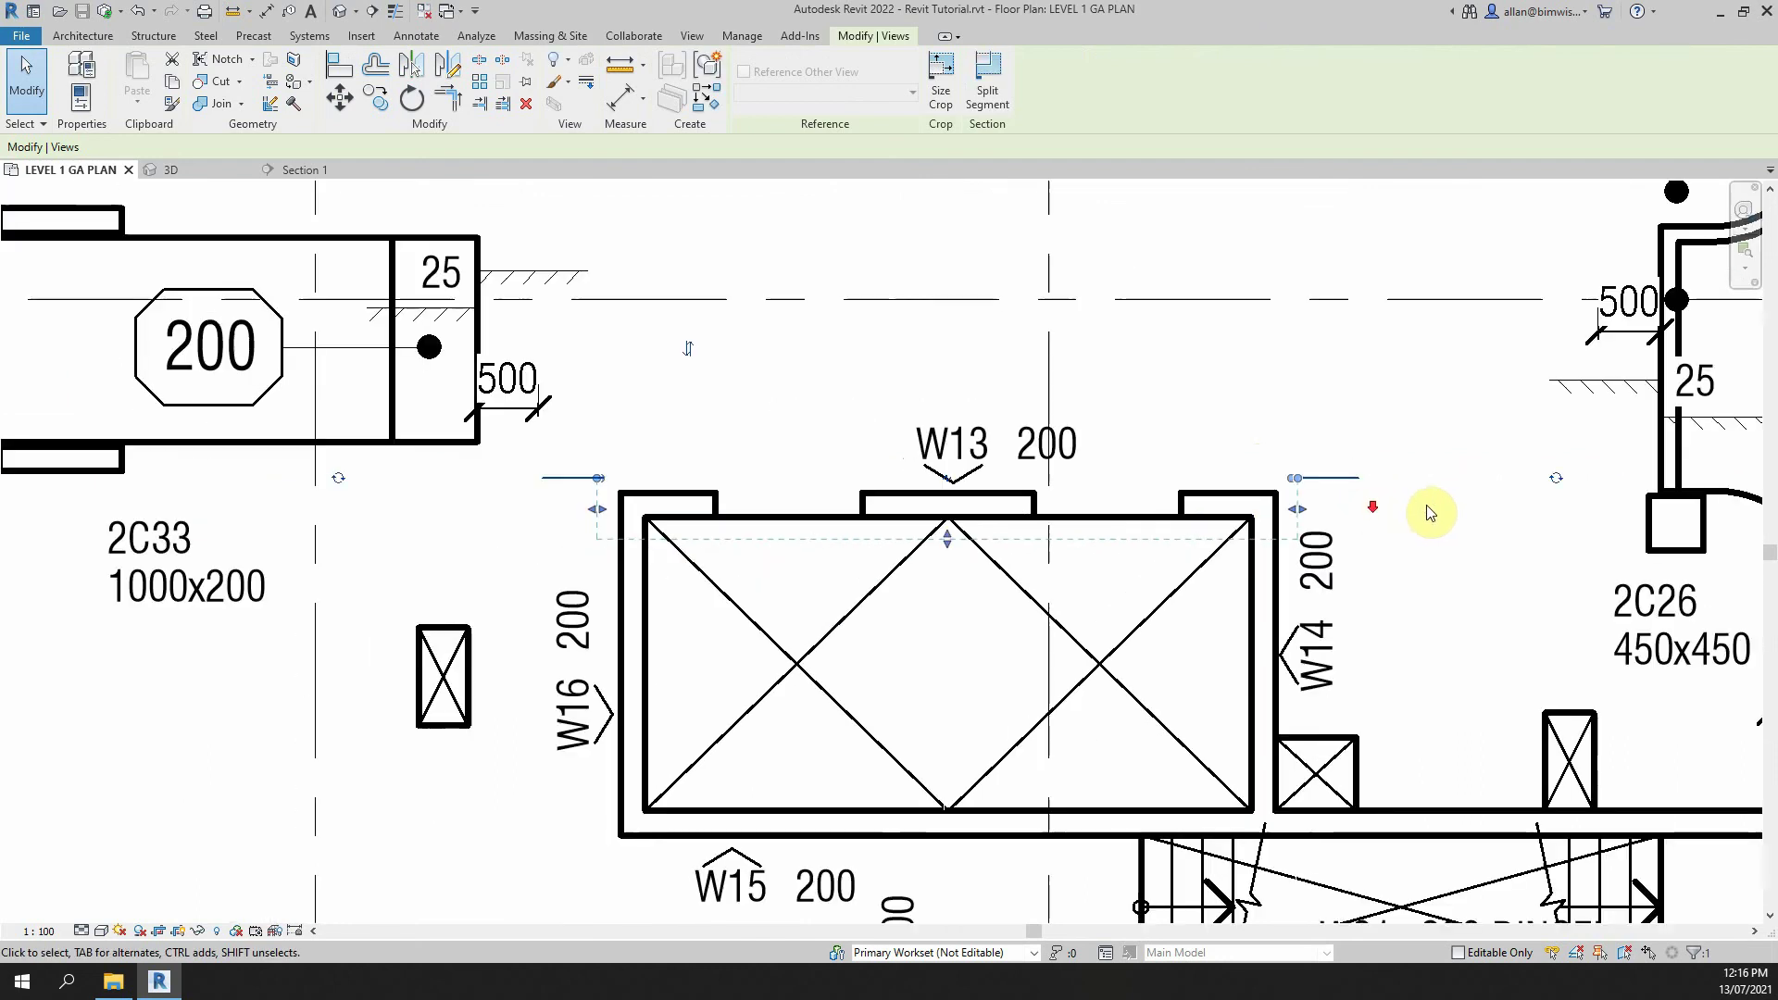
{"action": "left_click", "coordinate": [1435, 512]}
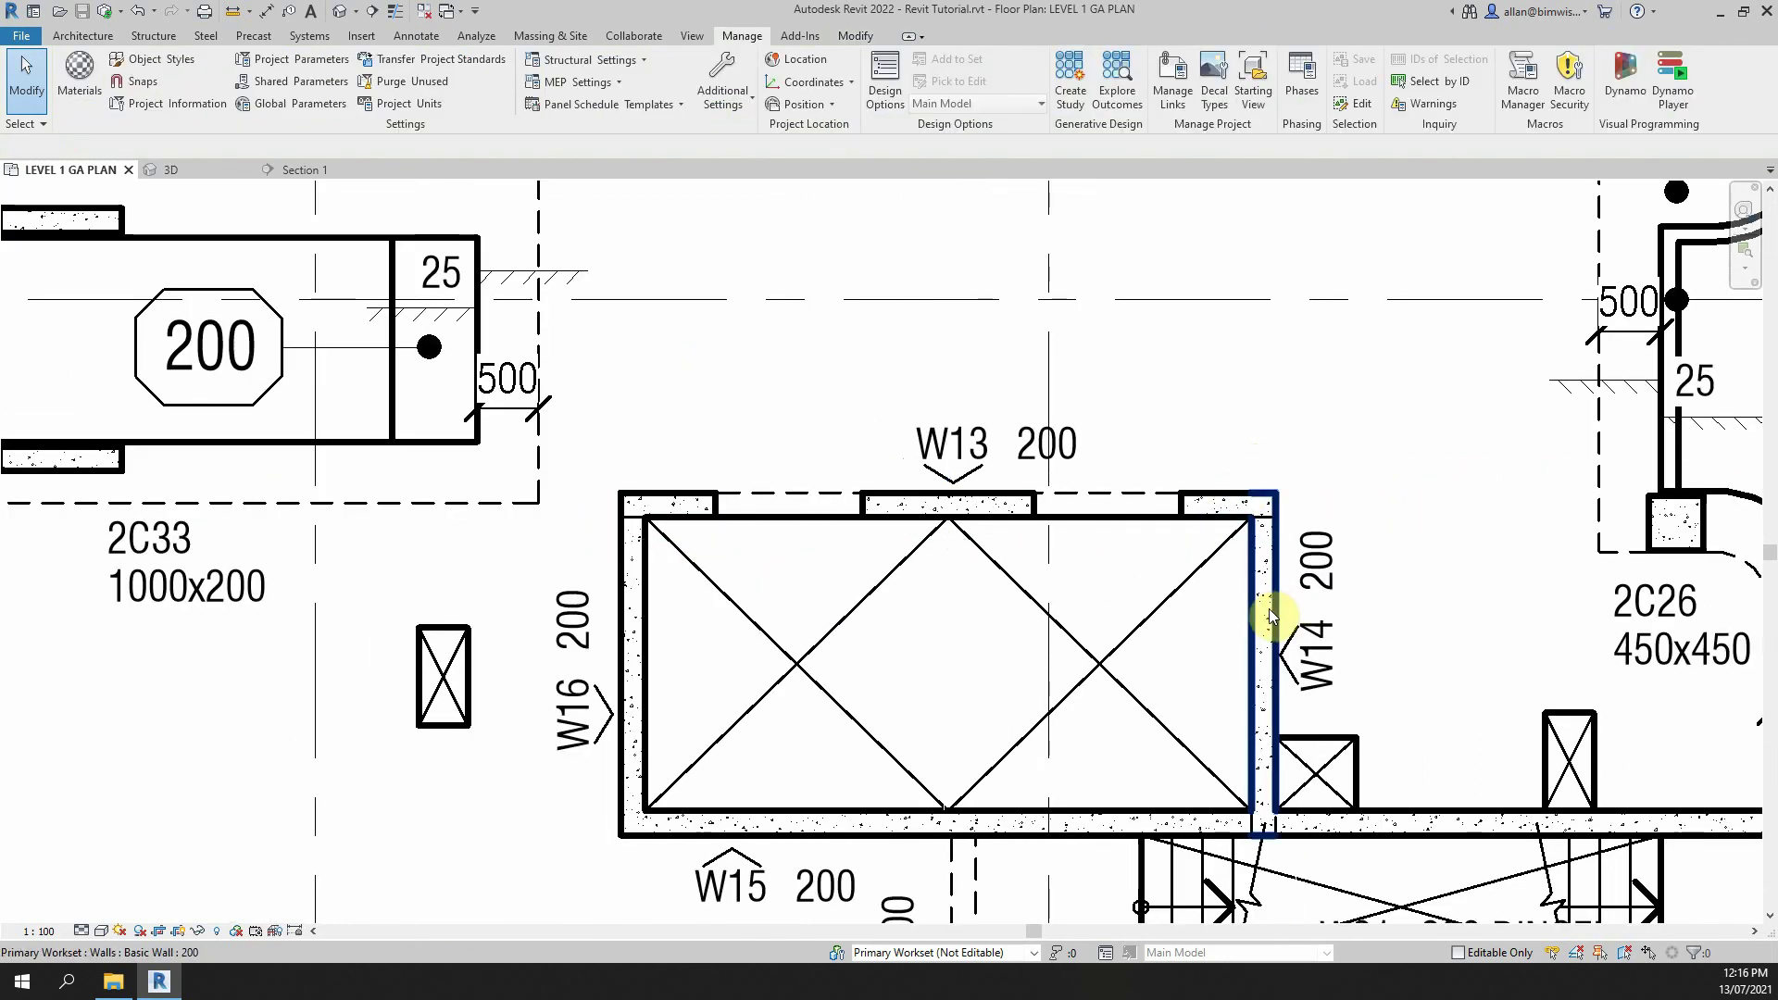
- Select the section line along wall W13 and check its Go to View option without opening the view
{"action": "left_click", "coordinate": [1198, 481]}
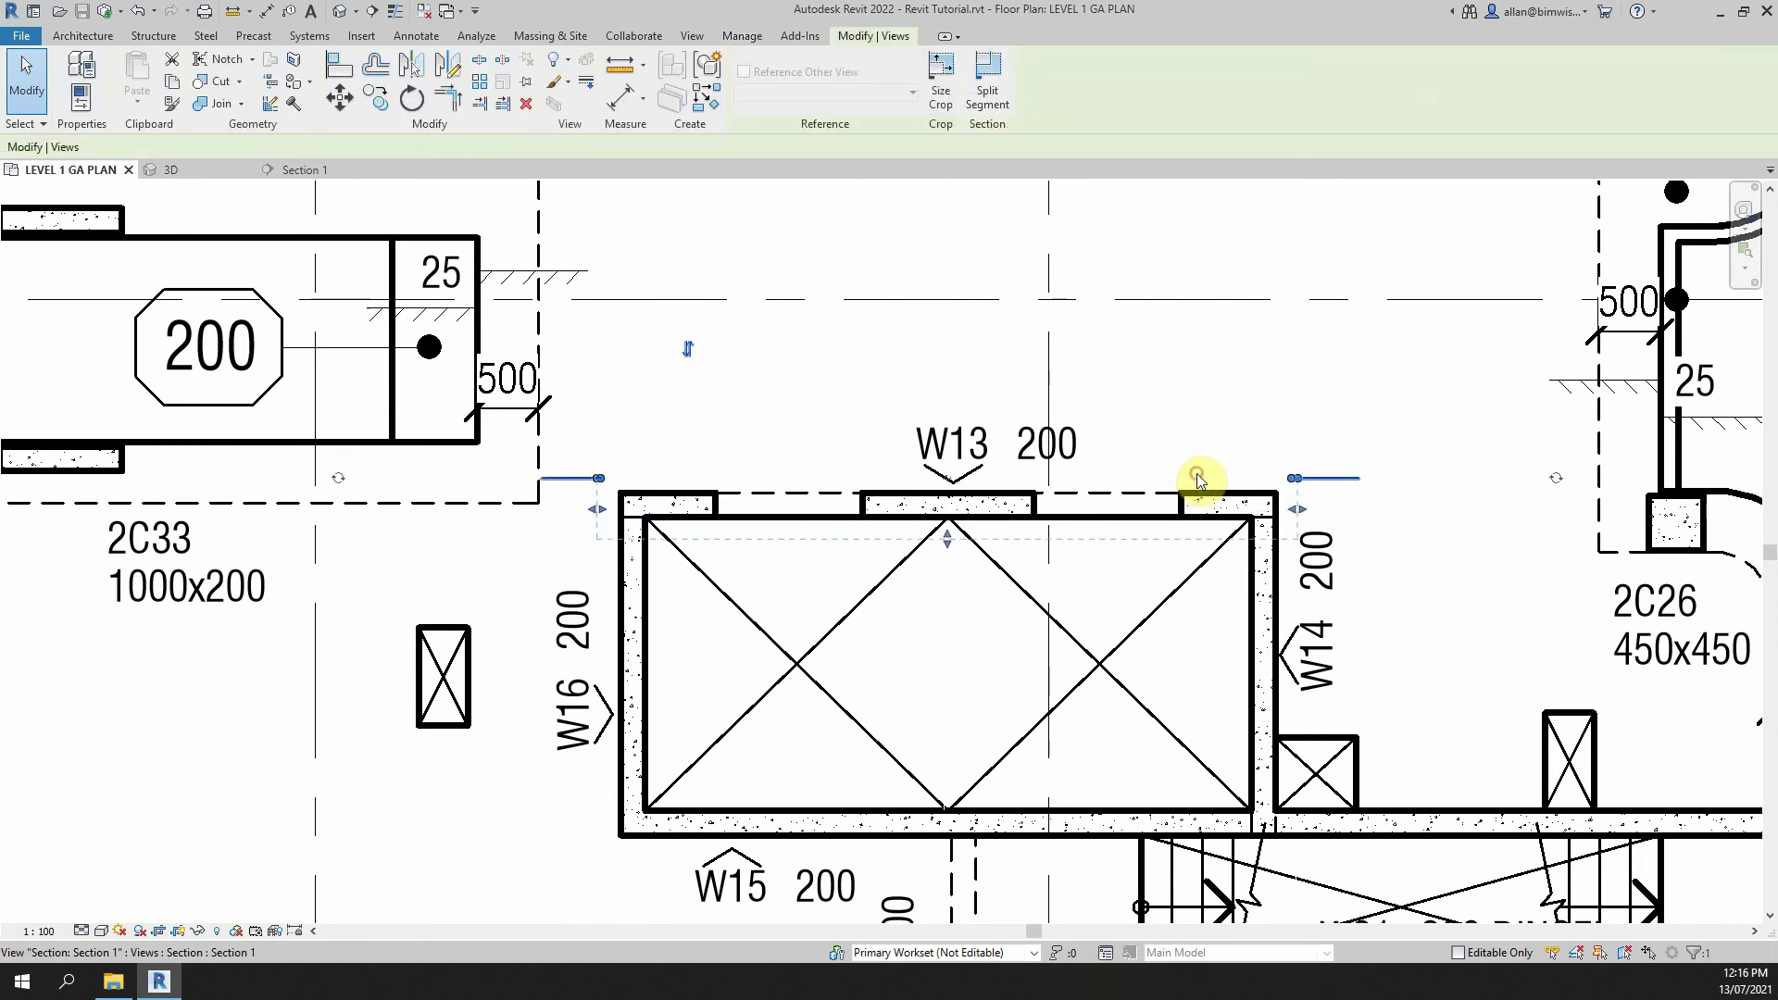
{"action": "right_click", "coordinate": [1195, 474]}
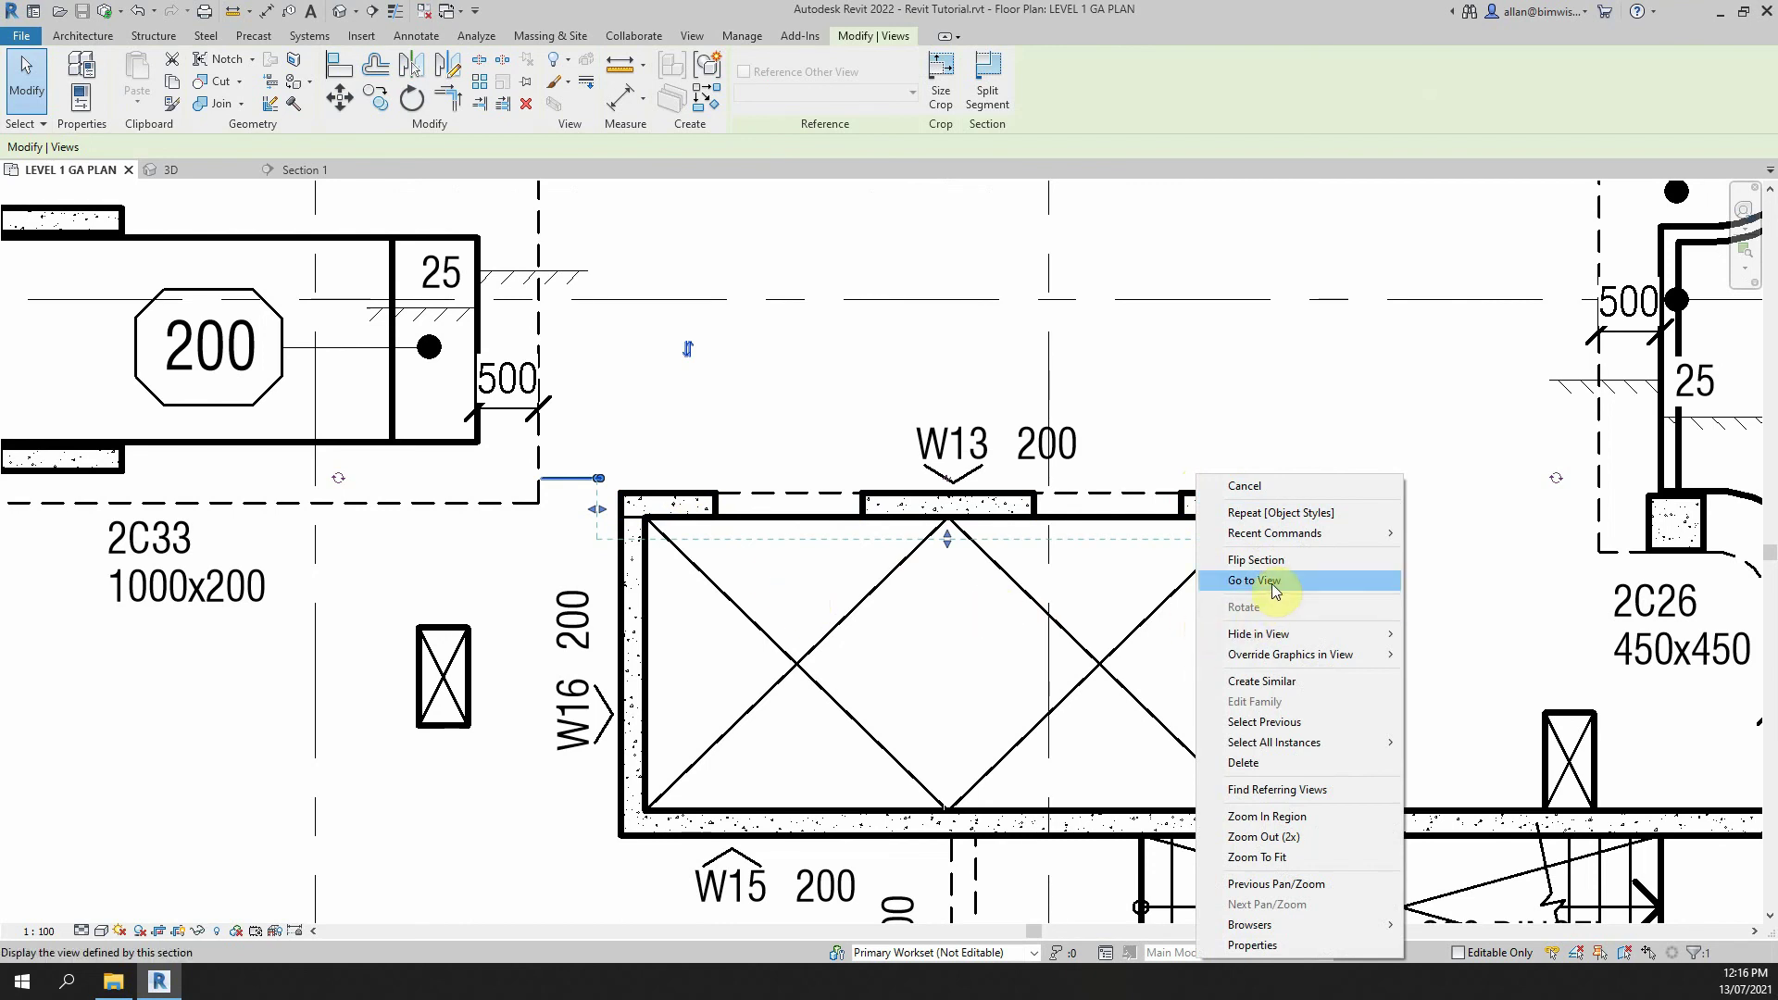
{"action": "left_click", "coordinate": [801, 568]}
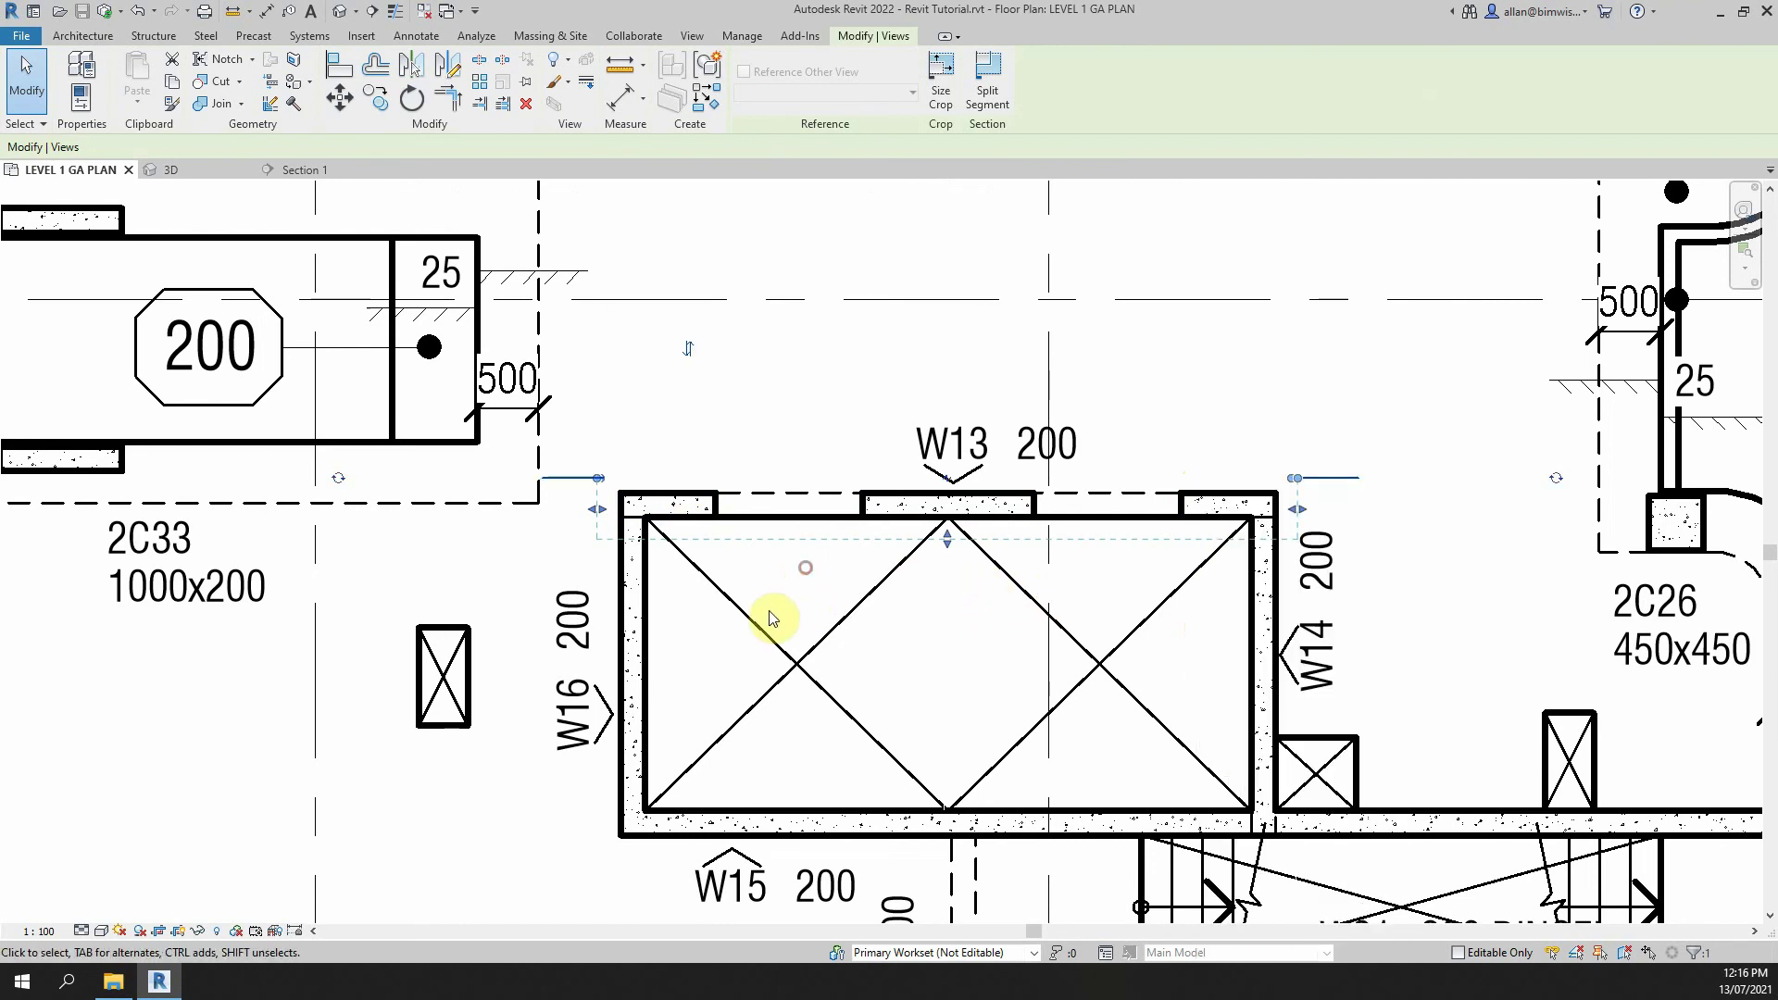
- Open the W16 (BLDG AA2) wall elevation from its section line beside wall W16 and examine its levels and reinforcement notes
{"action": "left_click", "coordinate": [601, 590]}
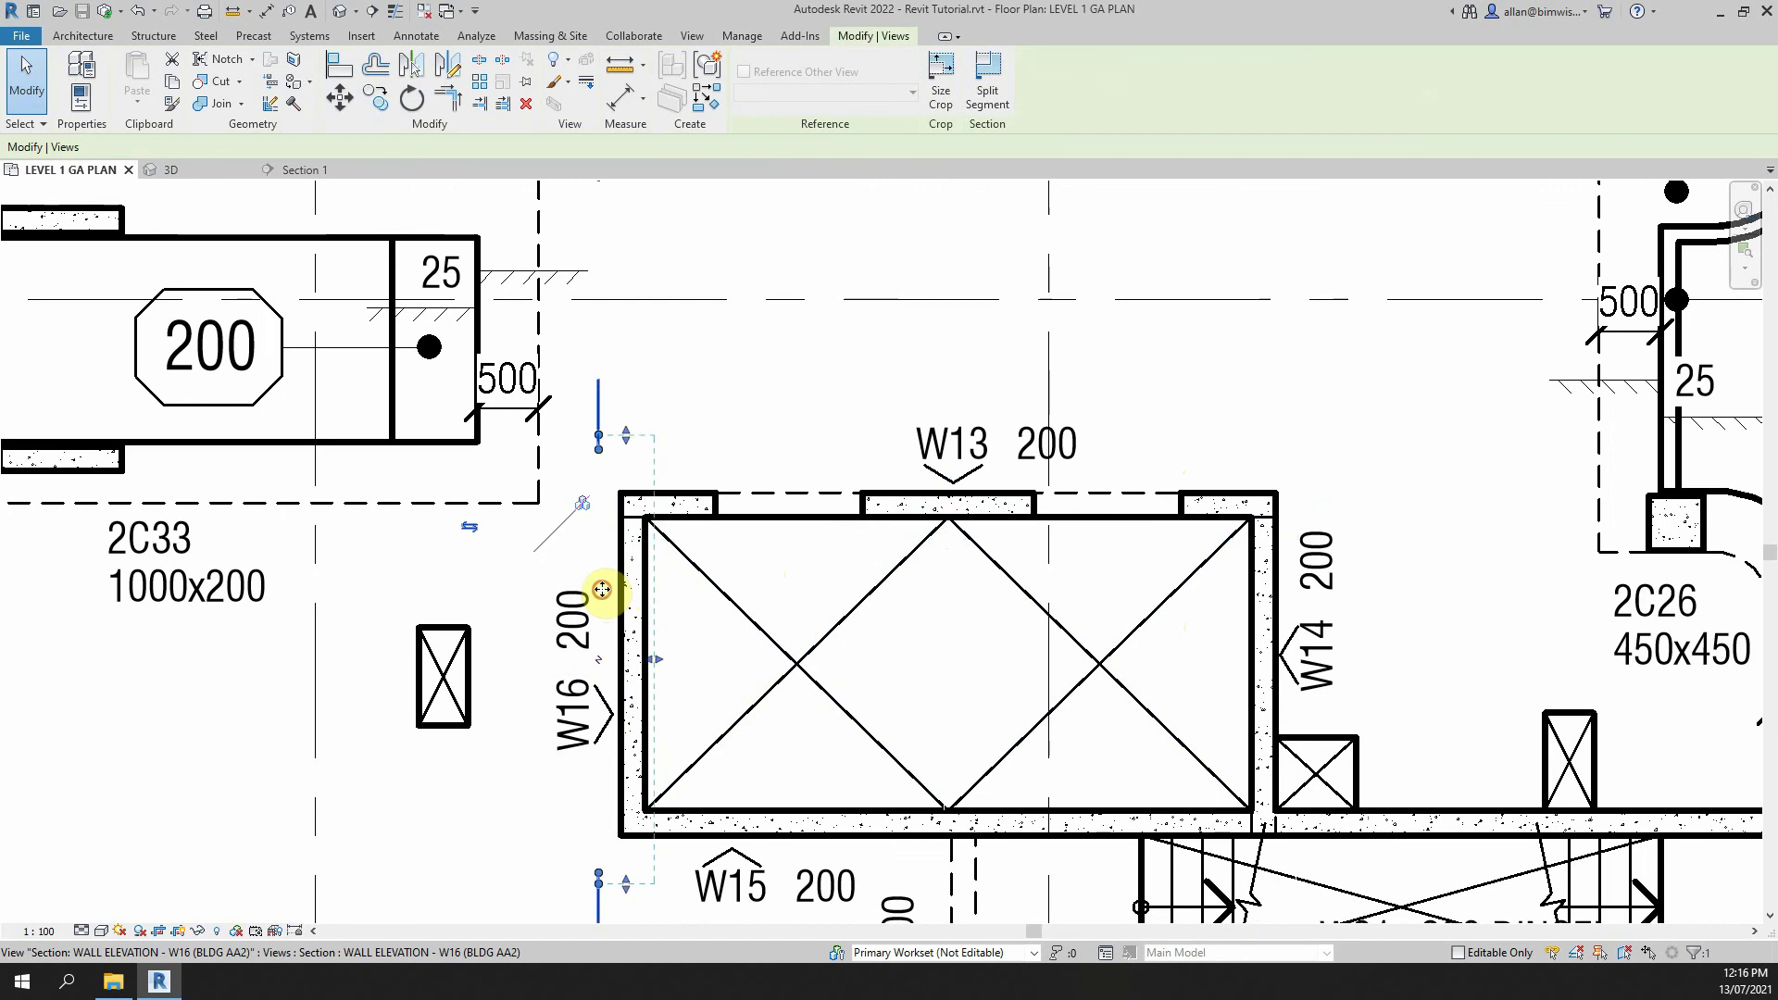
{"action": "right_click", "coordinate": [602, 590]}
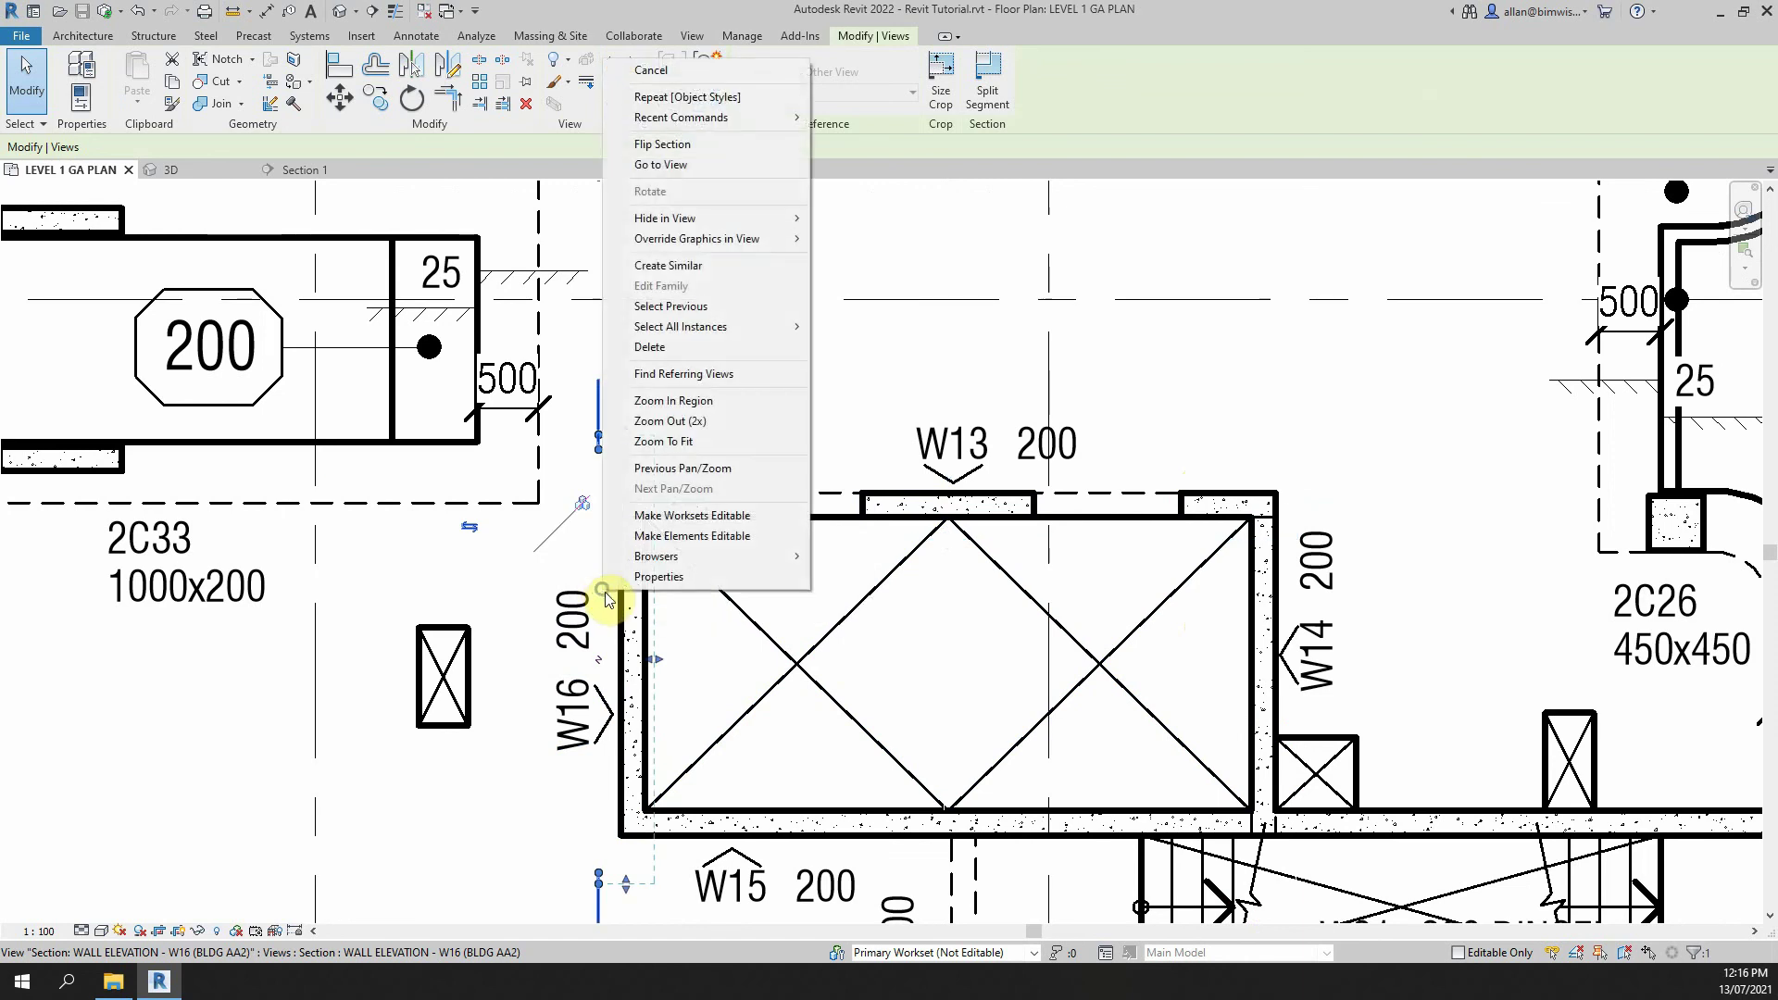
{"action": "left_click", "coordinate": [680, 168]}
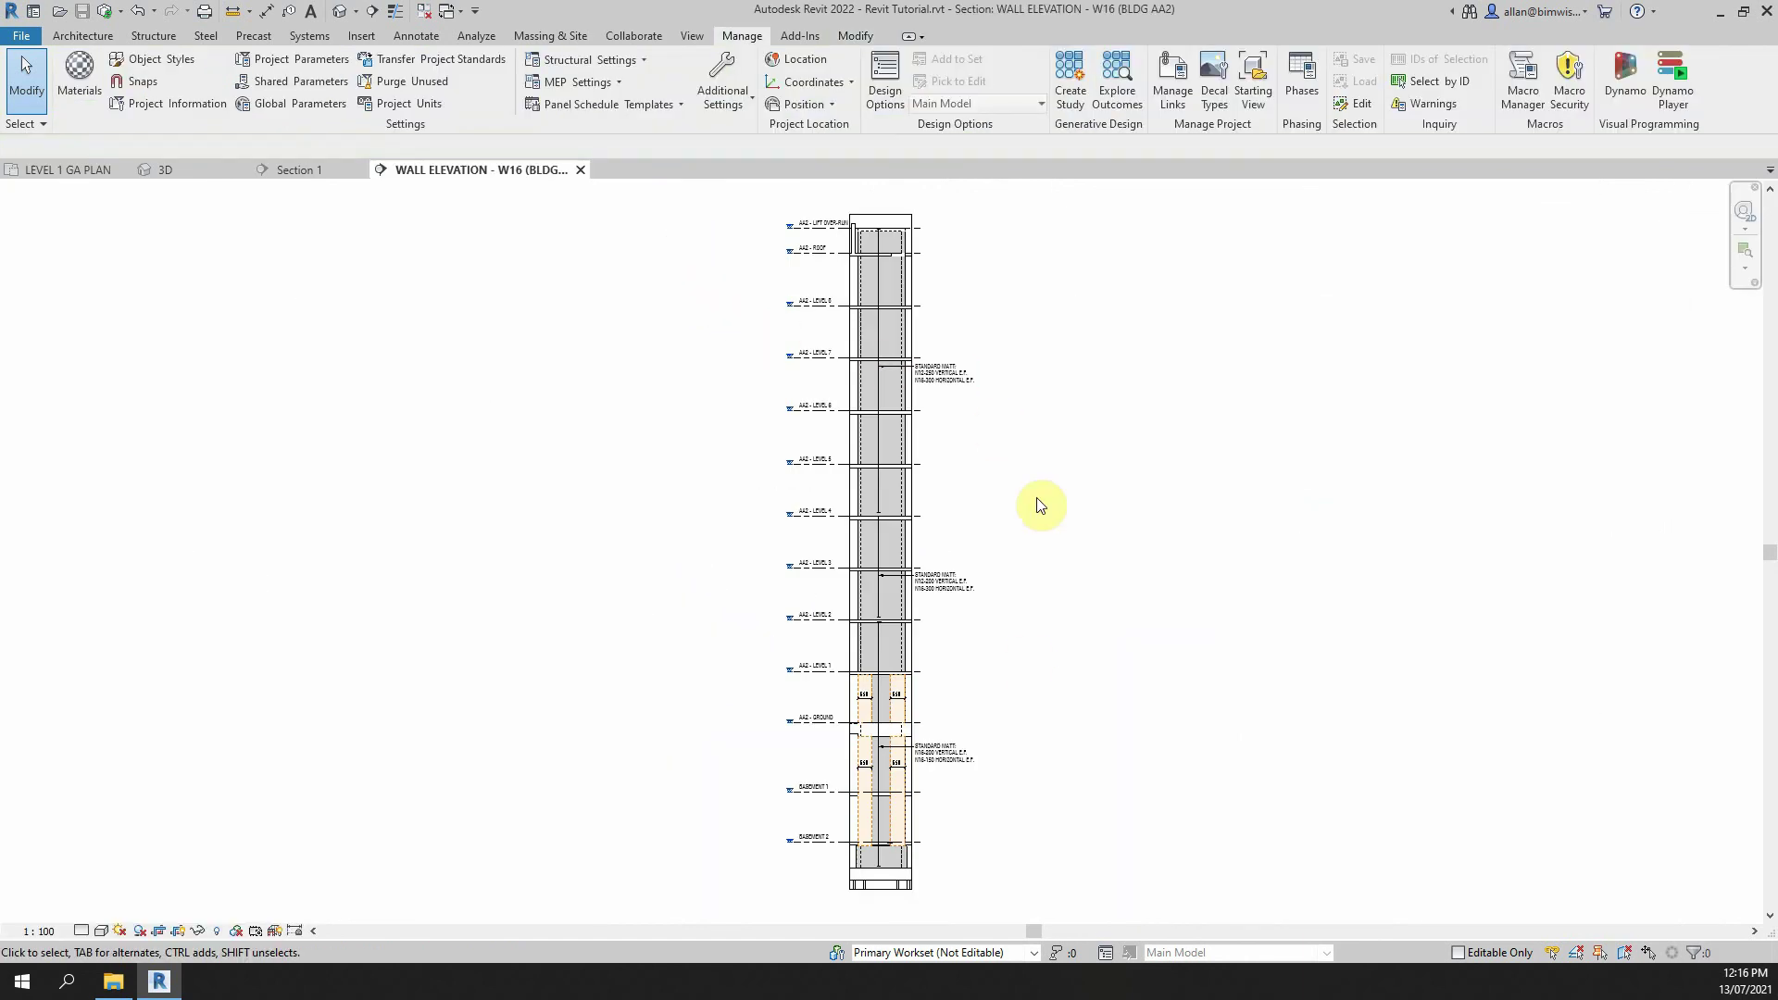
{"action": "scroll", "coordinate": [1037, 505], "scroll_direction": "up", "scroll_amount": 4}
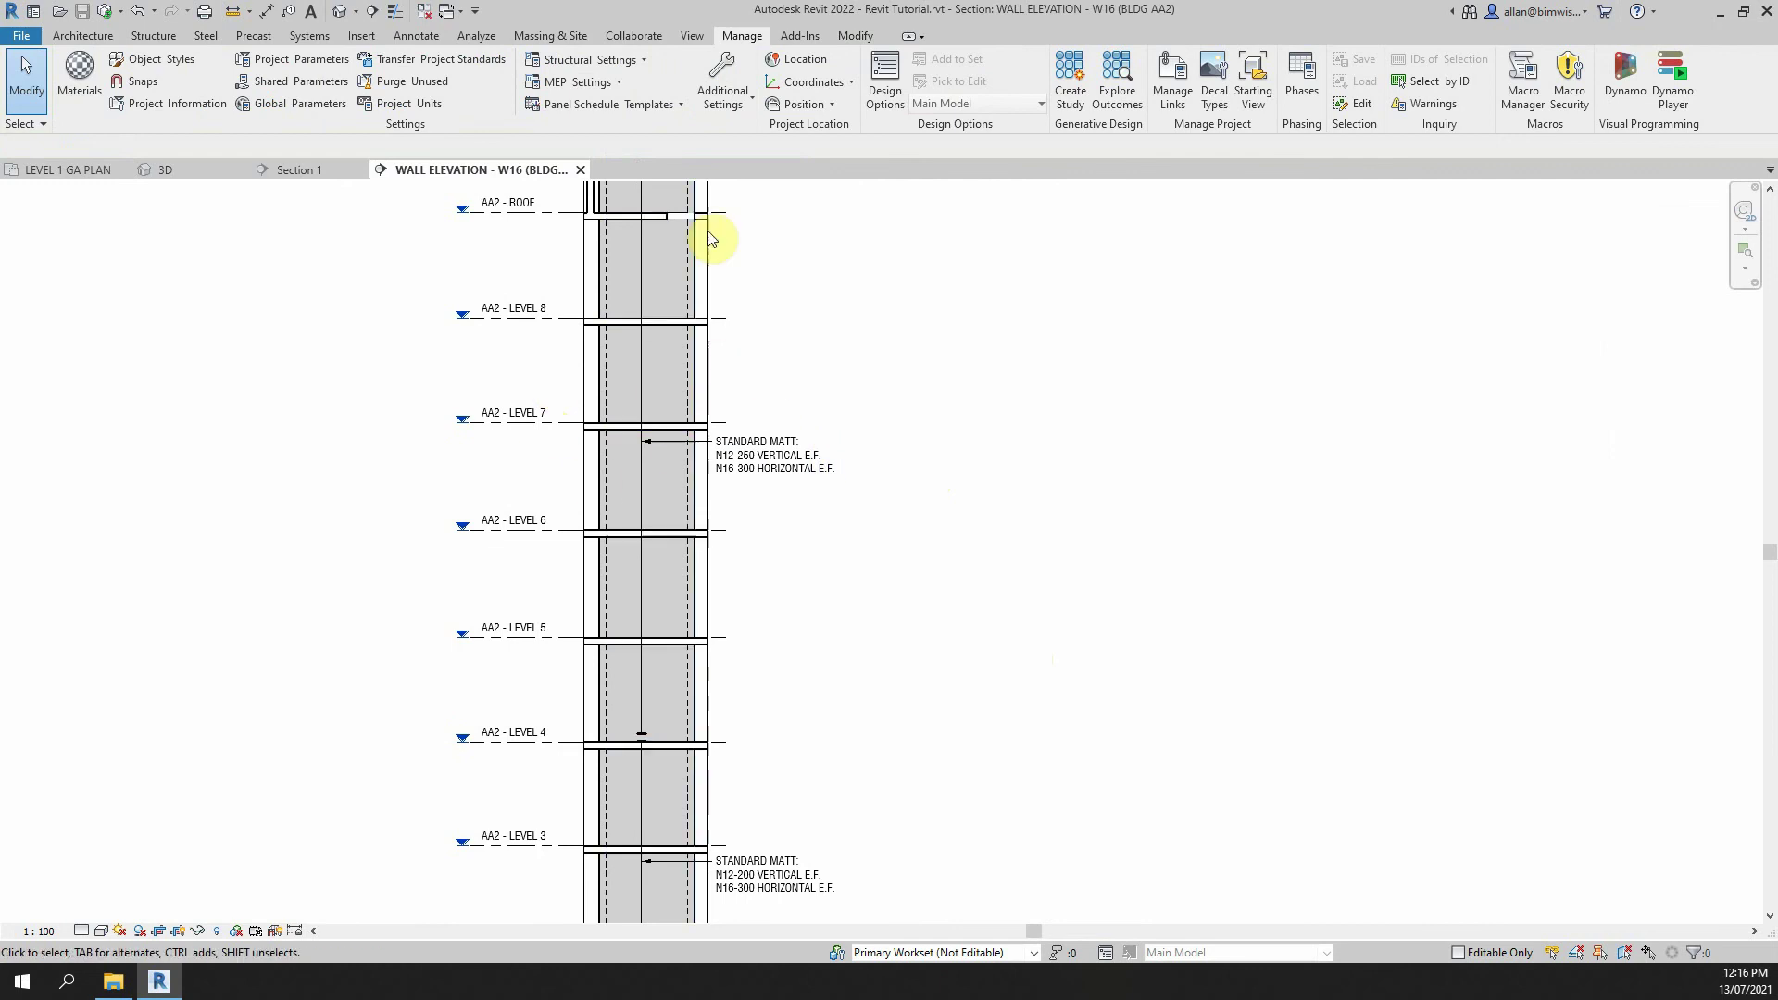
- Close the W16 wall elevation, dismiss the save reminder without saving, and examine the lift core area on the Level 1 GA plan
{"action": "left_click", "coordinate": [581, 170]}
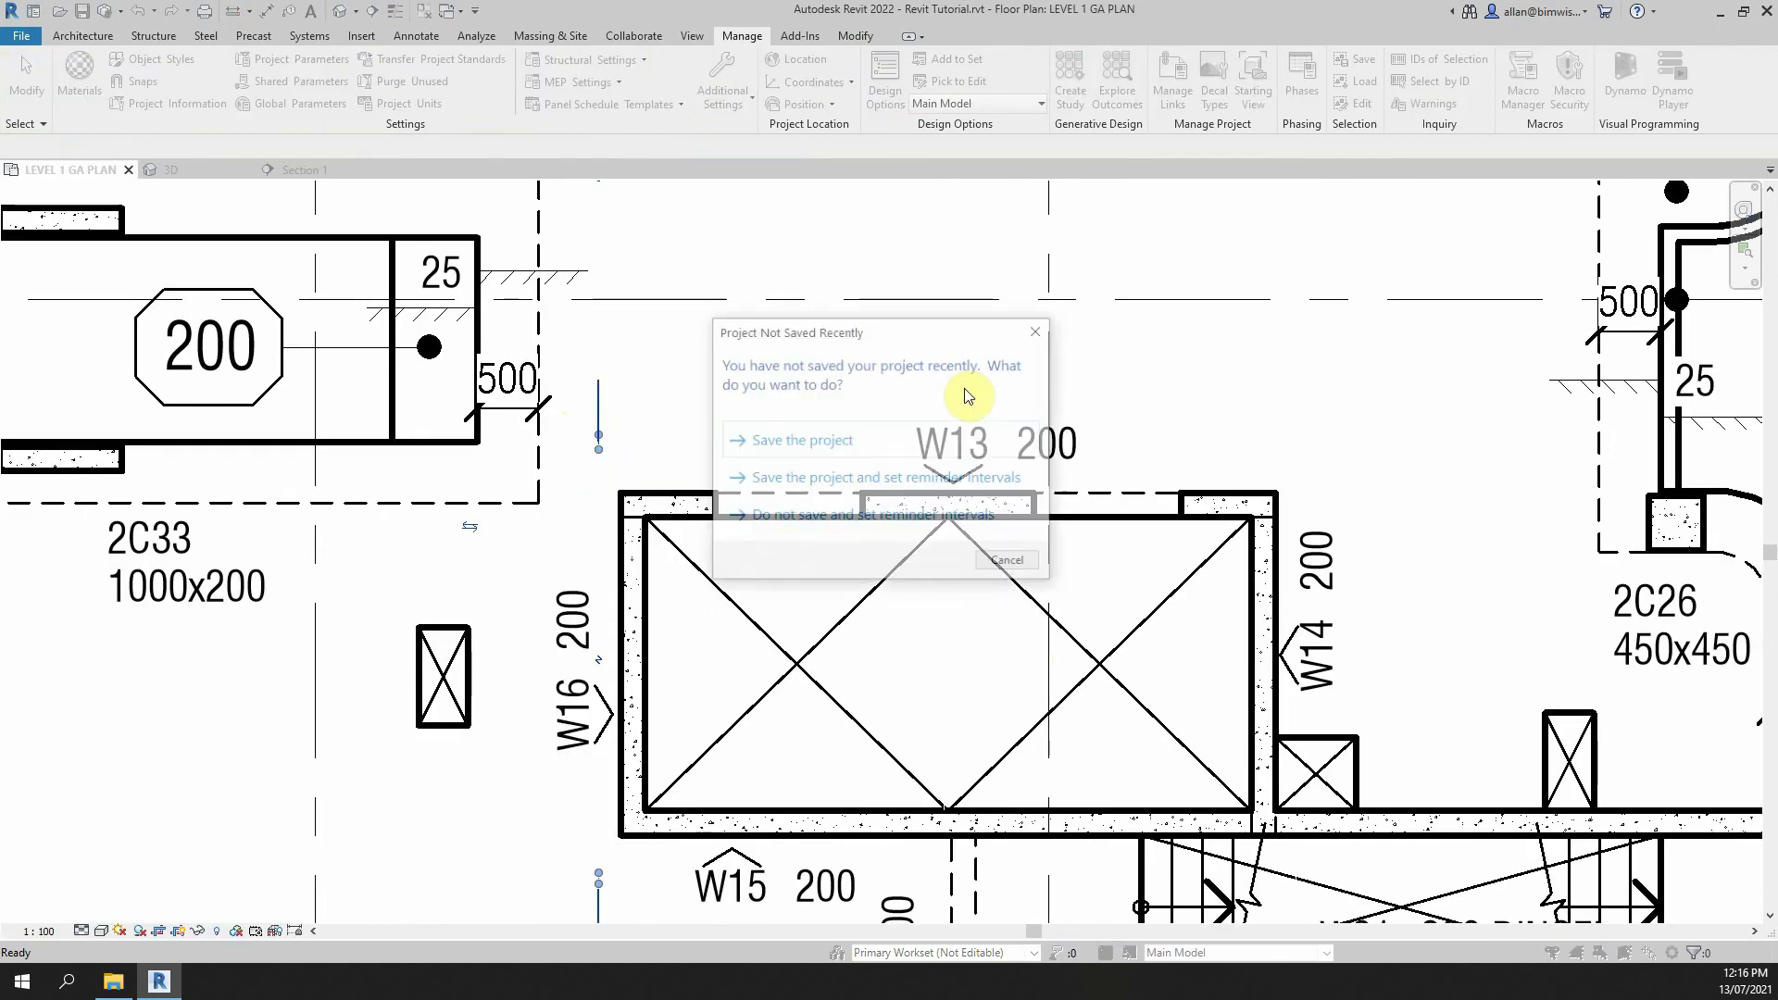
{"action": "left_click", "coordinate": [1009, 566]}
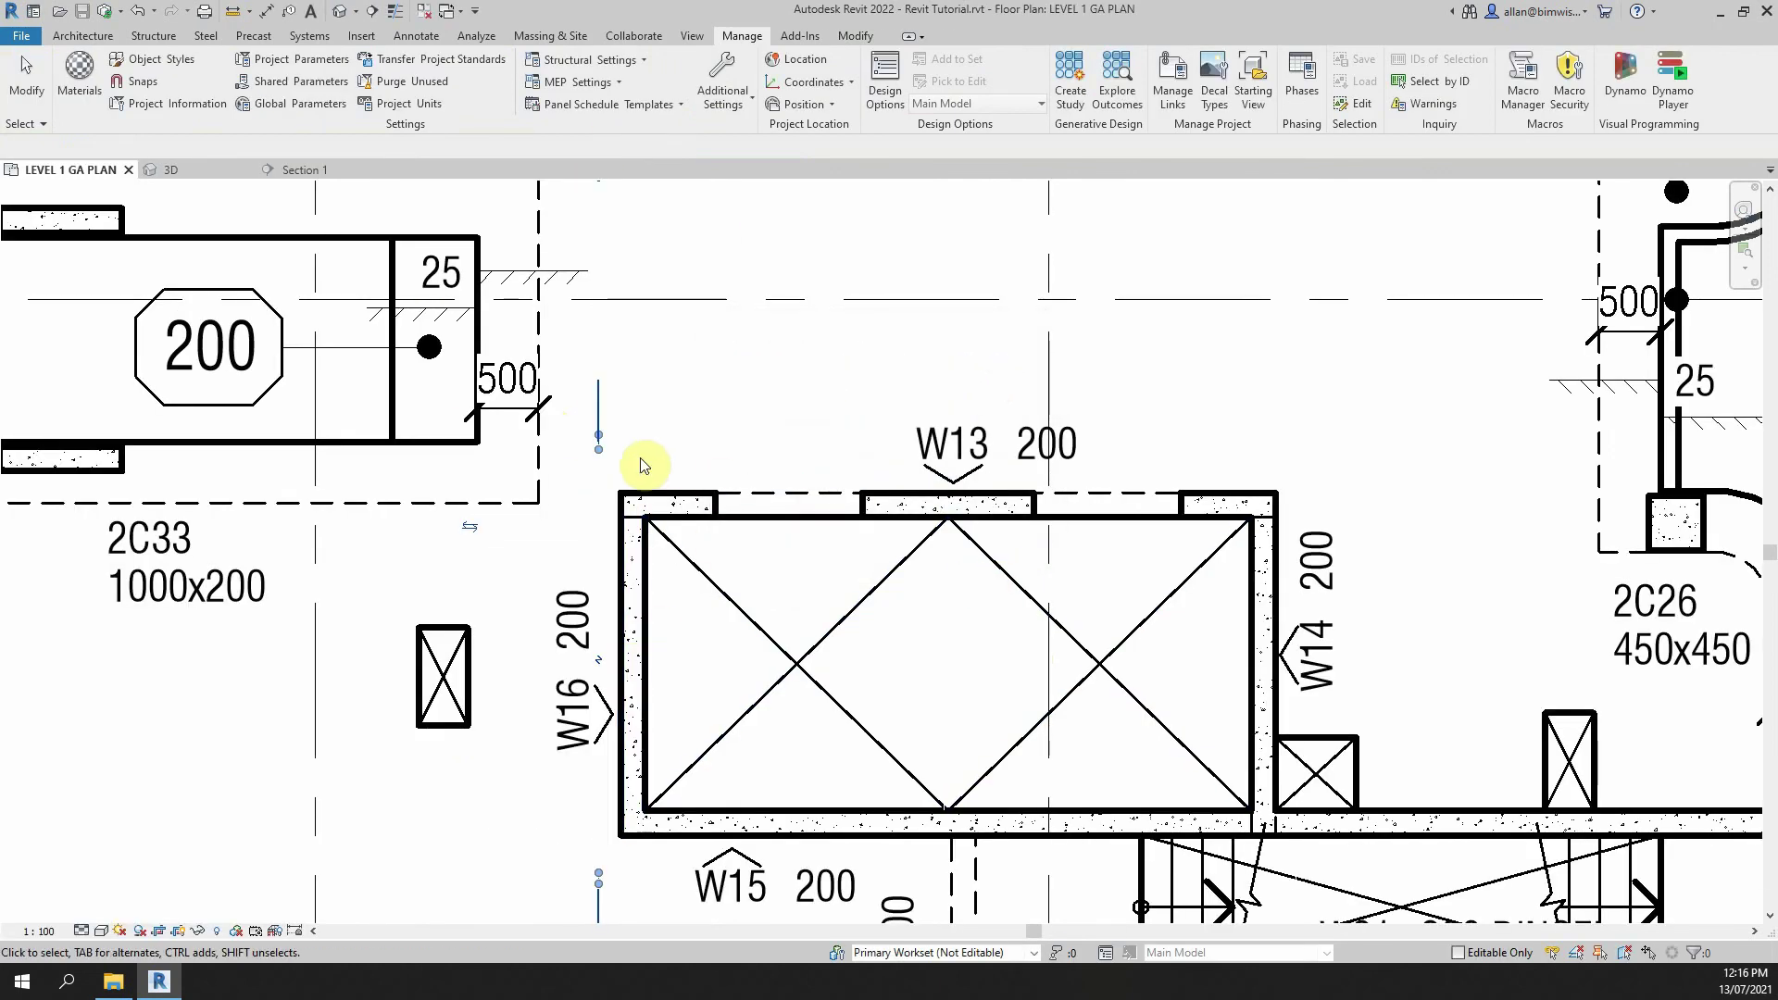
{"action": "scroll", "coordinate": [818, 471], "scroll_direction": "down", "scroll_amount": 2}
{"action": "scroll", "coordinate": [818, 470], "scroll_direction": "down", "scroll_amount": 2}
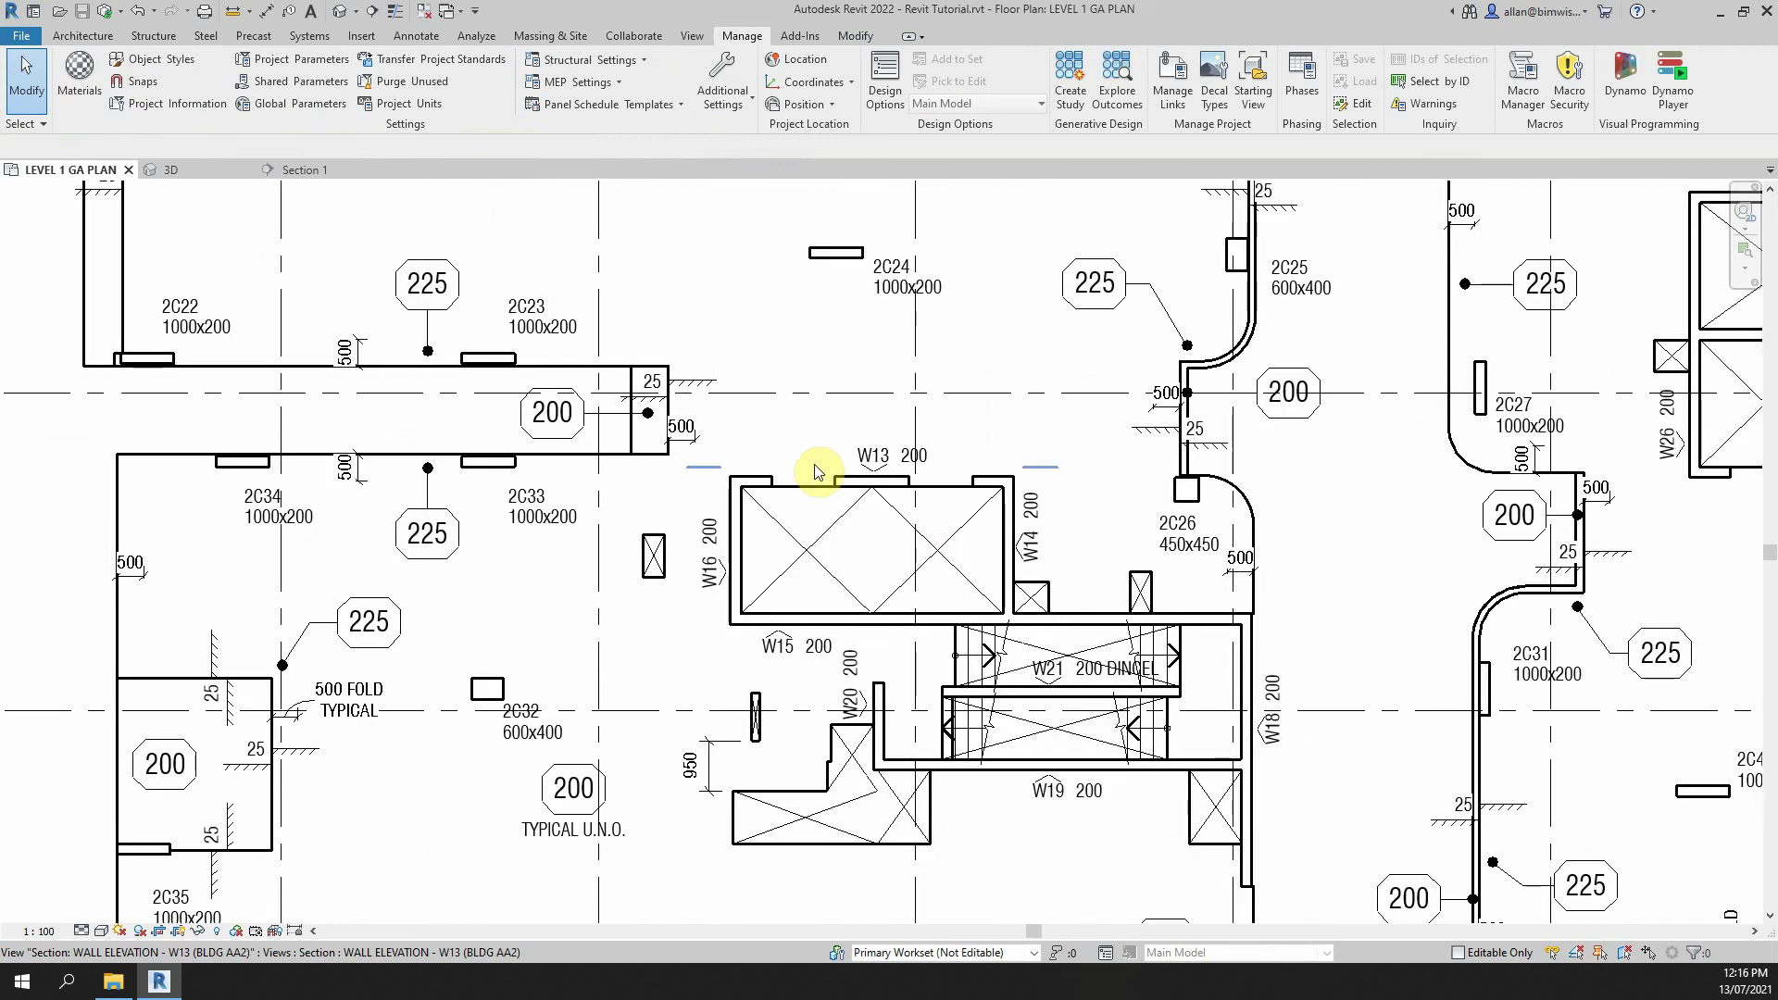